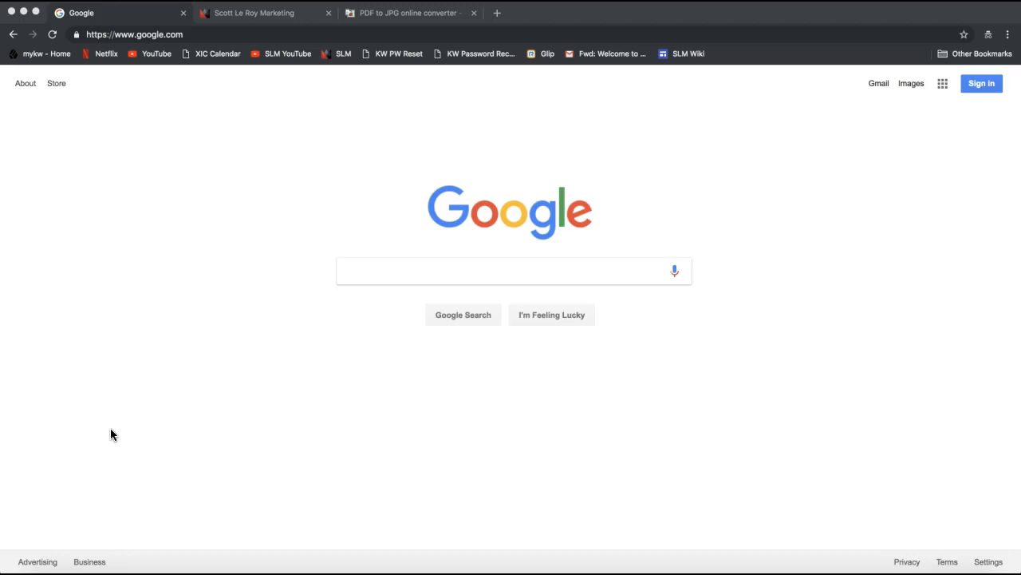
# Step: In Chrome, go from google.com to the Google Accounts sign-in page
pyautogui.click(146, 329)
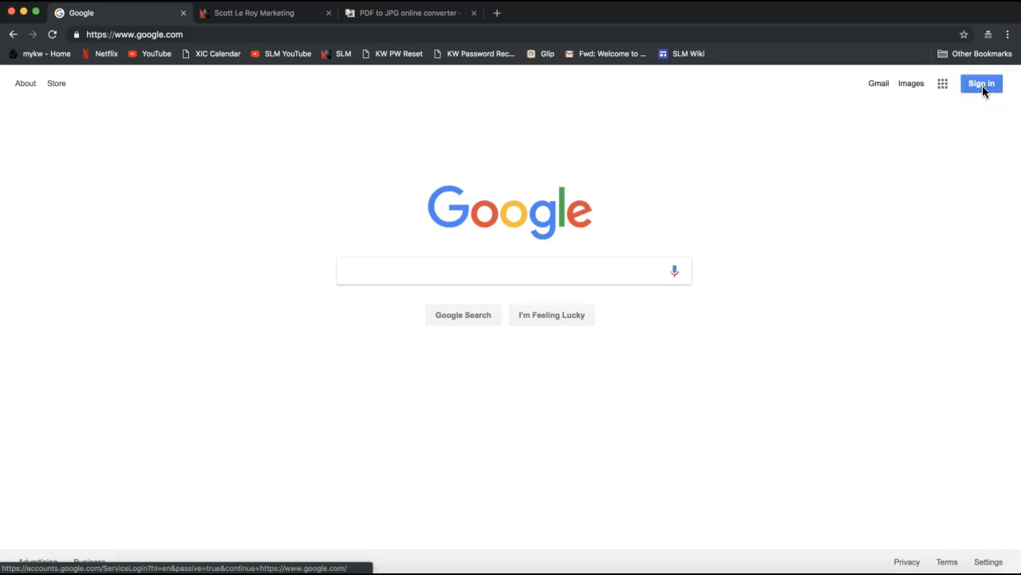
pyautogui.click(978, 87)
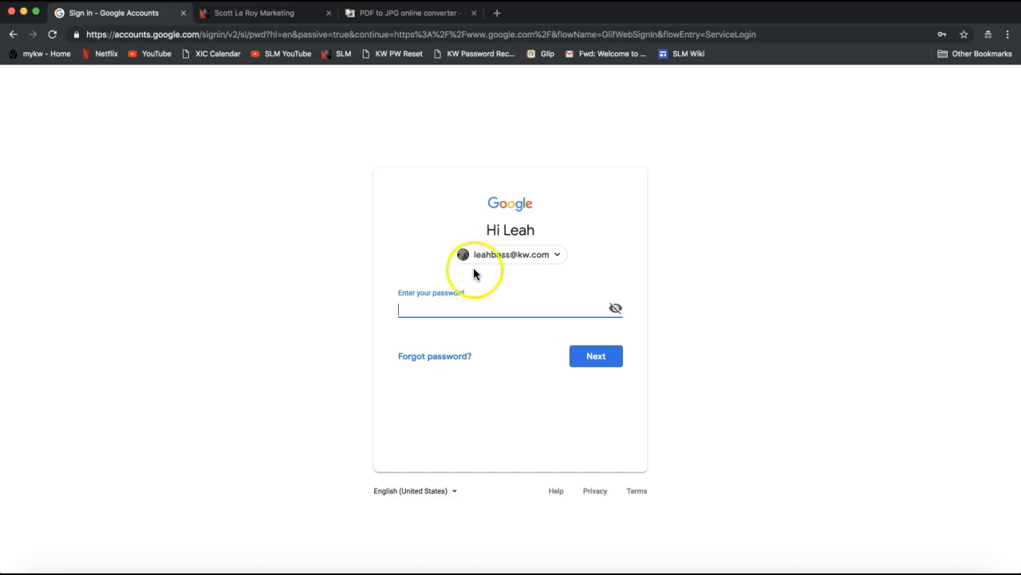
# Step: Choose Use another account and submit the account's email address
pyautogui.click(559, 257)
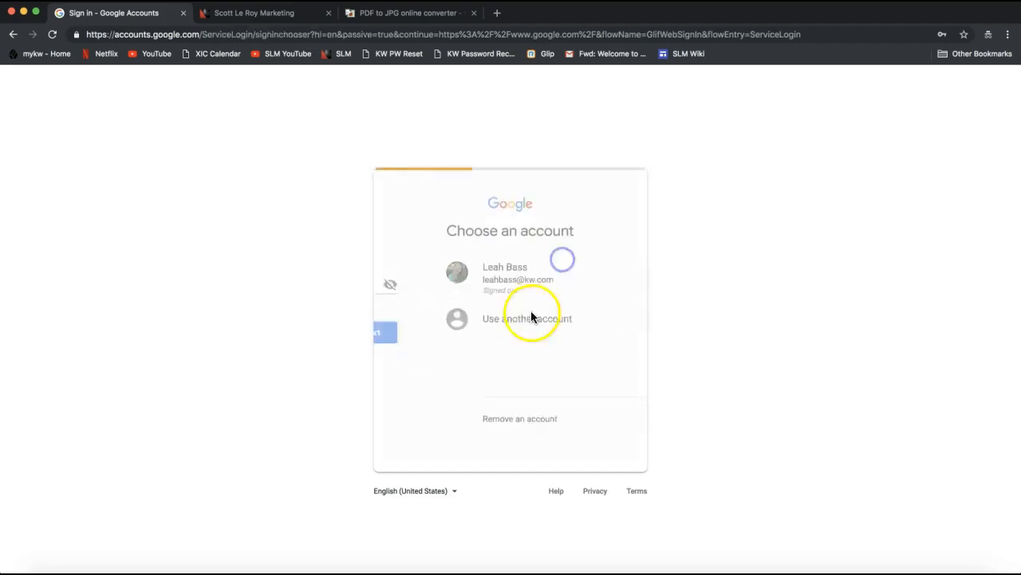
pyautogui.click(472, 320)
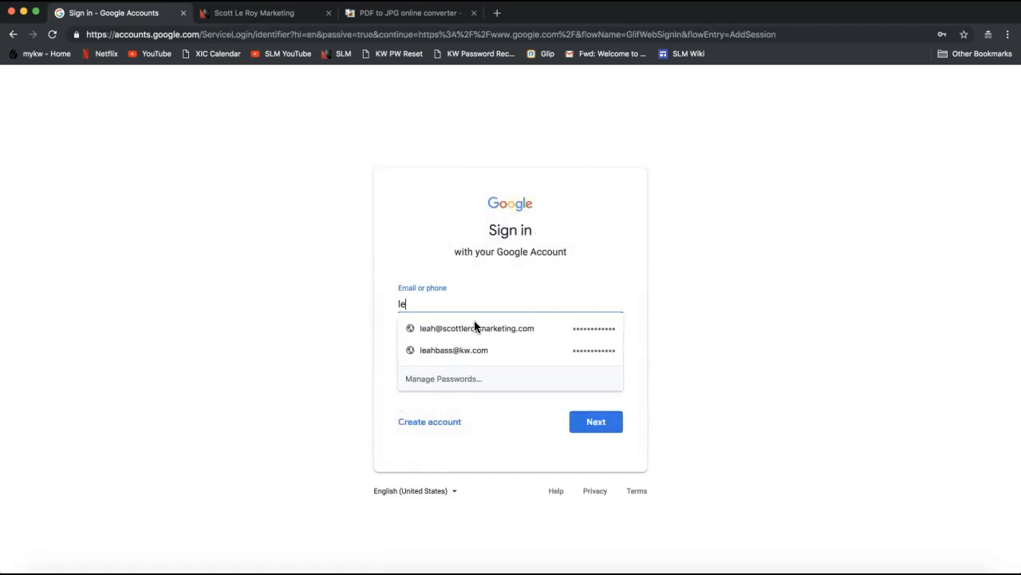
pyautogui.click(445, 318)
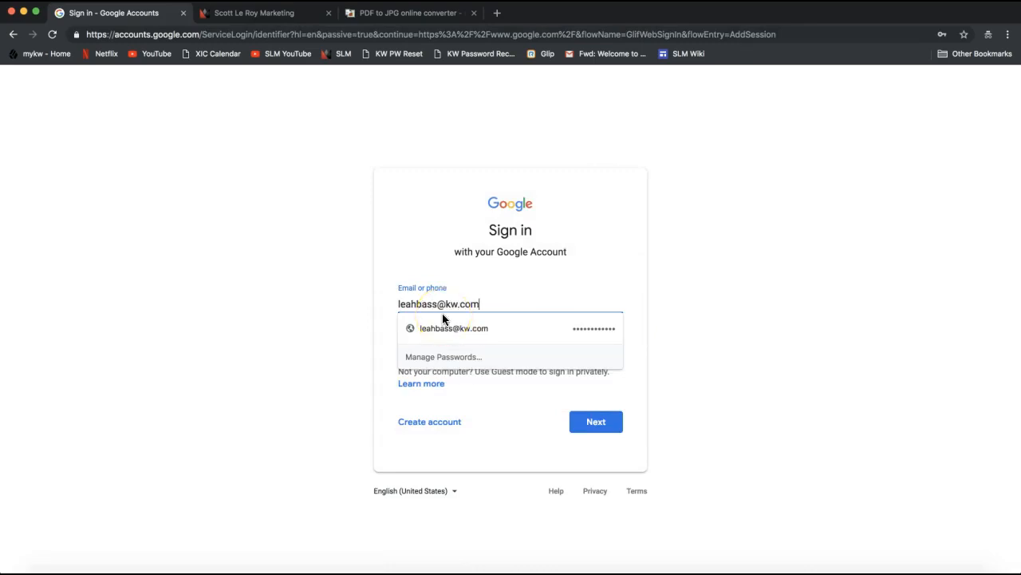
pyautogui.moveTo(438, 304); pyautogui.dragTo(497, 305)
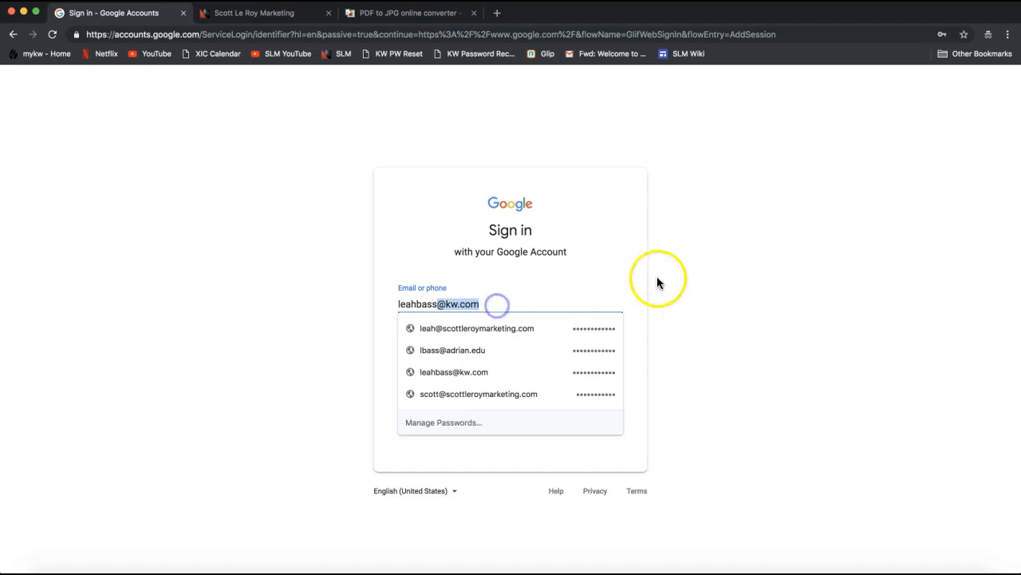
pyautogui.click(712, 267)
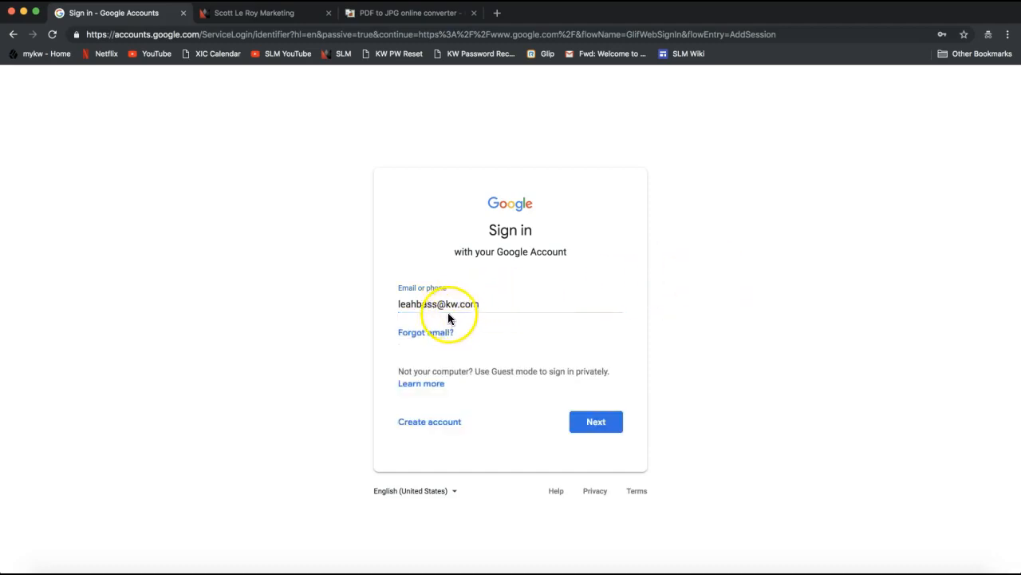
pyautogui.click(599, 426)
pyautogui.click(587, 412)
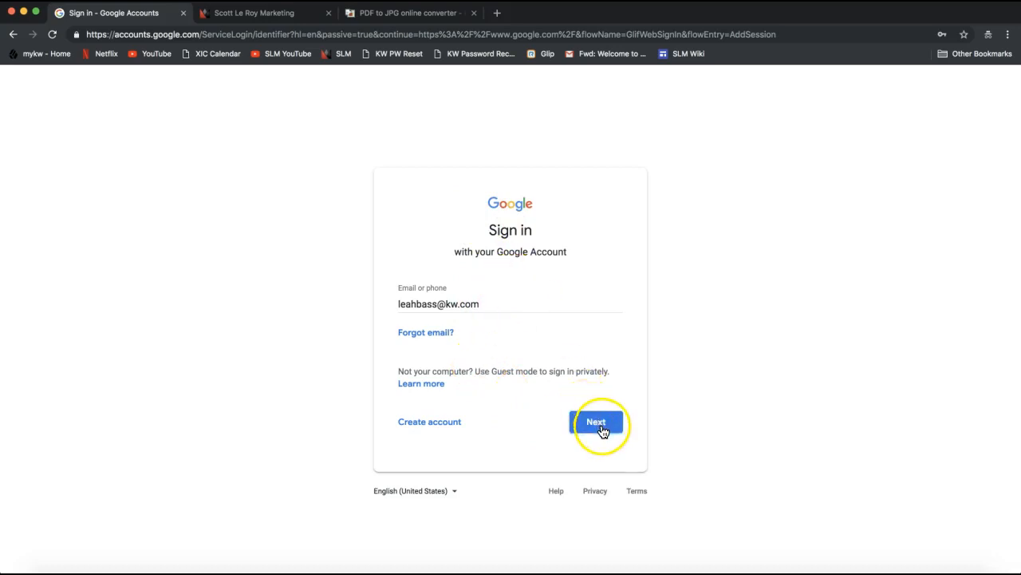
# Step: Enter the account password, finish signing in, and check the signed-in account
pyautogui.click(602, 430)
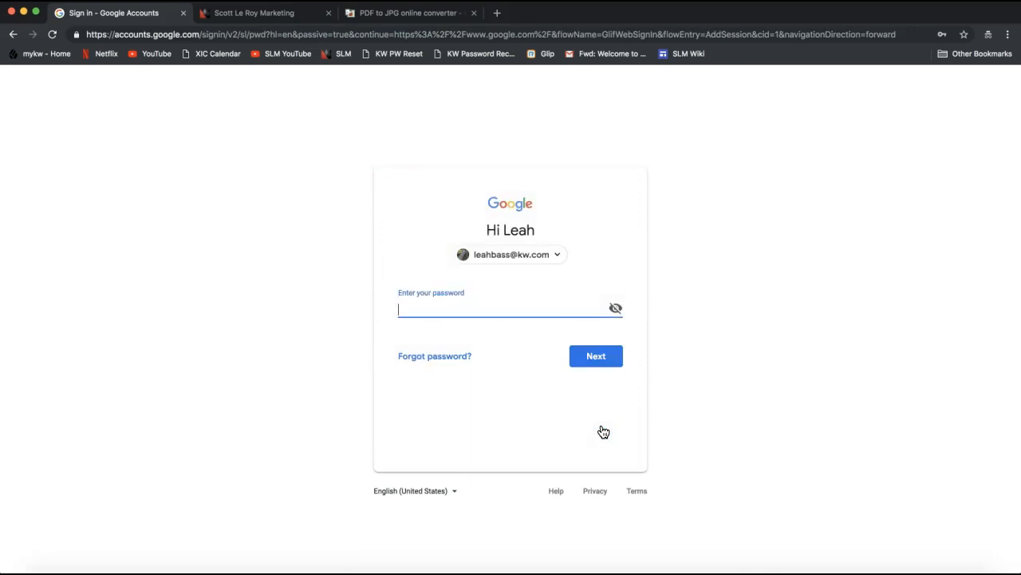
pyautogui.write('************')
pyautogui.click(597, 367)
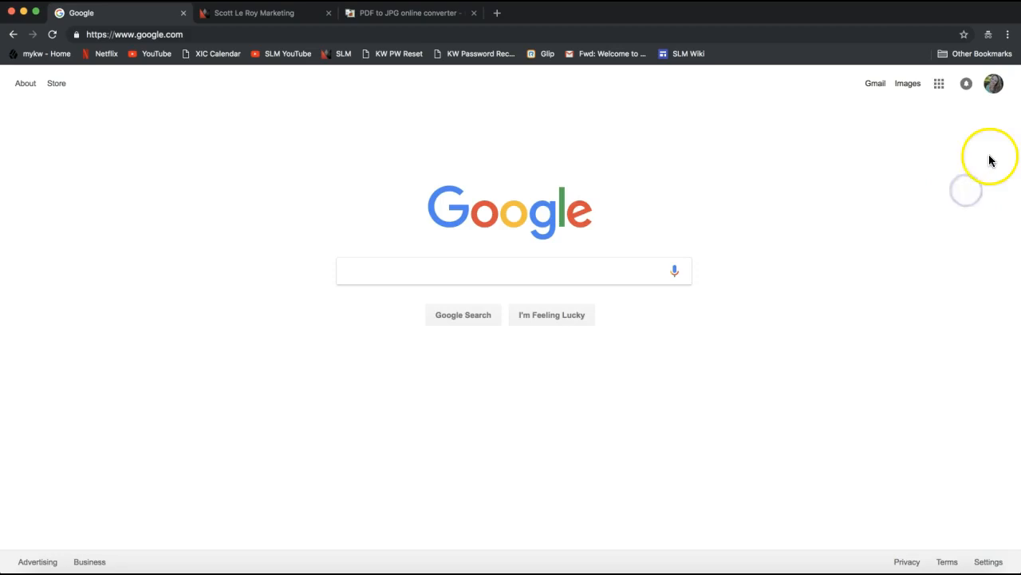
pyautogui.click(996, 93)
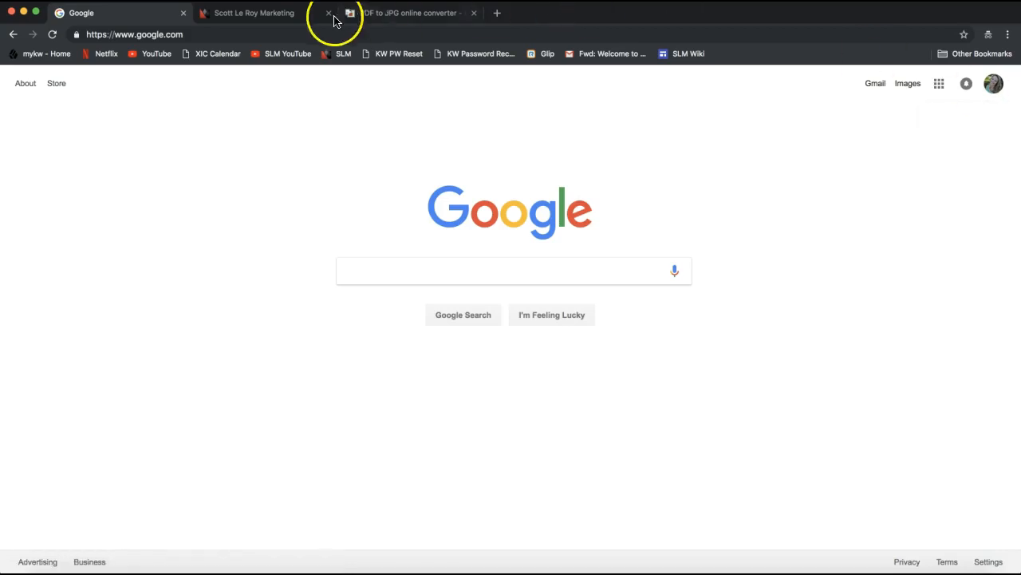
# Step: Copy the scottleroymarketing.com address from the Scott Le Roy Marketing tab
pyautogui.click(274, 15)
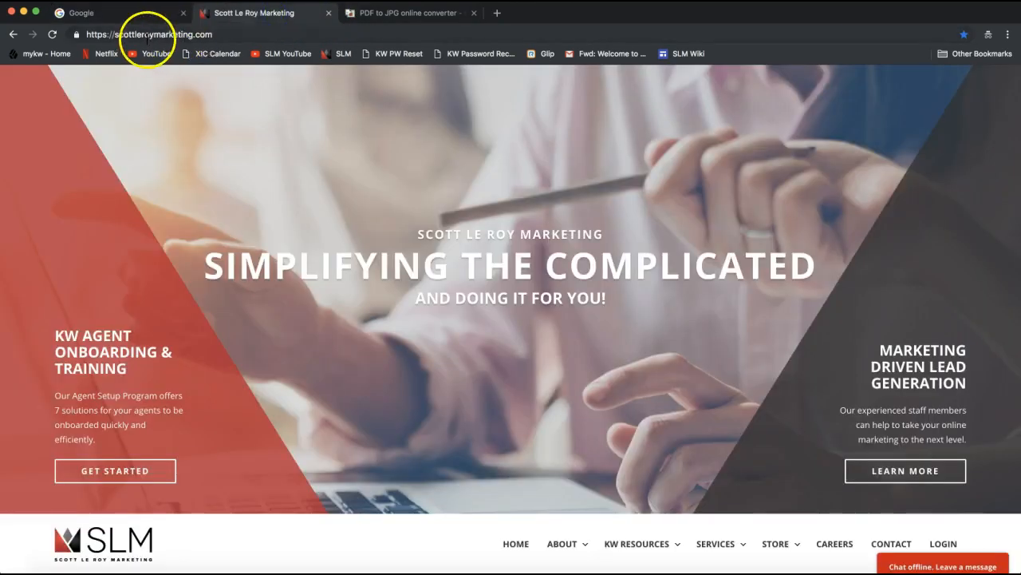
pyautogui.click(162, 36)
pyautogui.press('super+c')
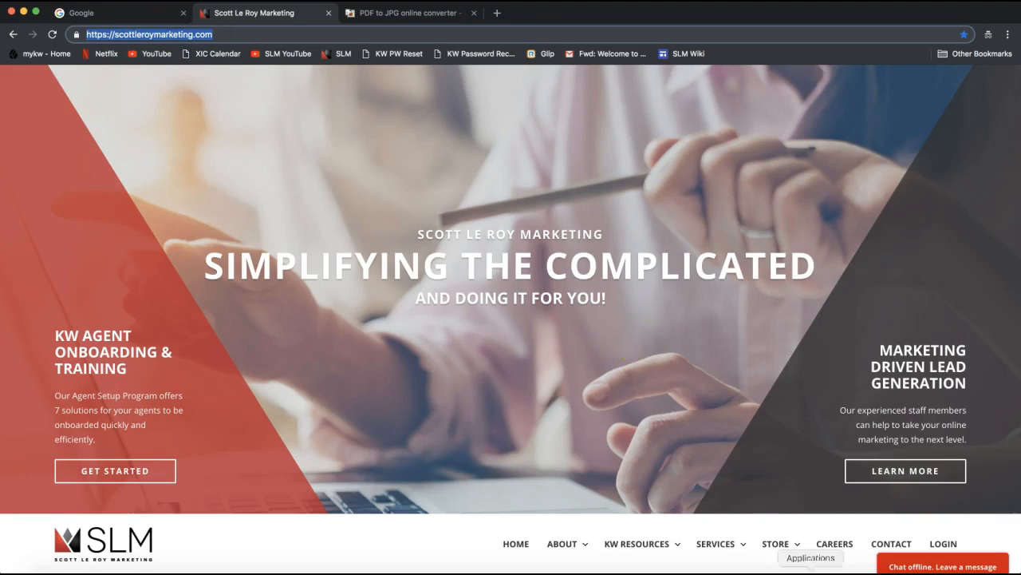
pyautogui.click(716, 572)
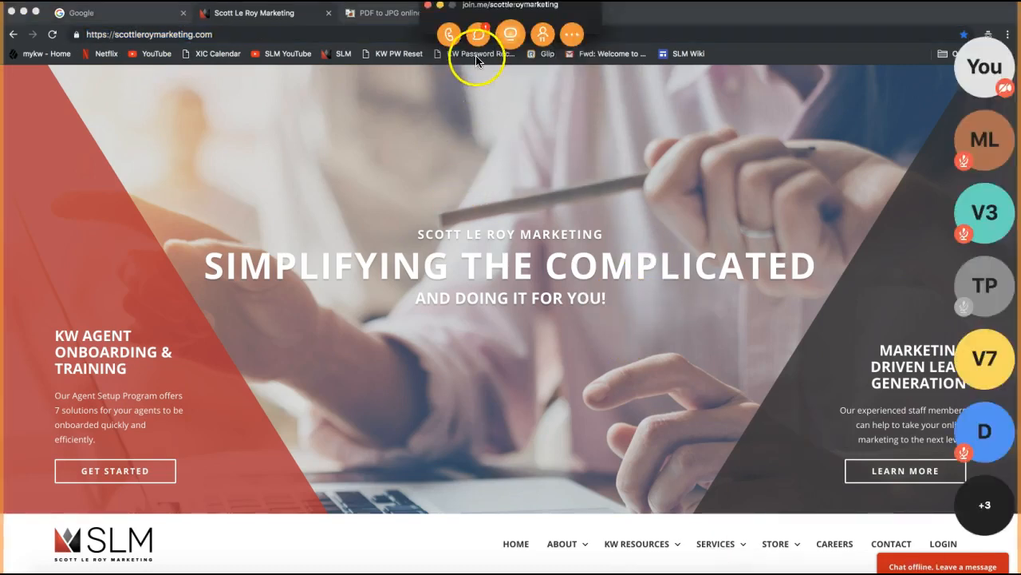
# Step: Send the scottleroymarketing.com link in join.me chat, then close chat and minimize the meeting
pyautogui.click(479, 34)
pyautogui.click(482, 345)
pyautogui.press('super+v')
pyautogui.press('Return')
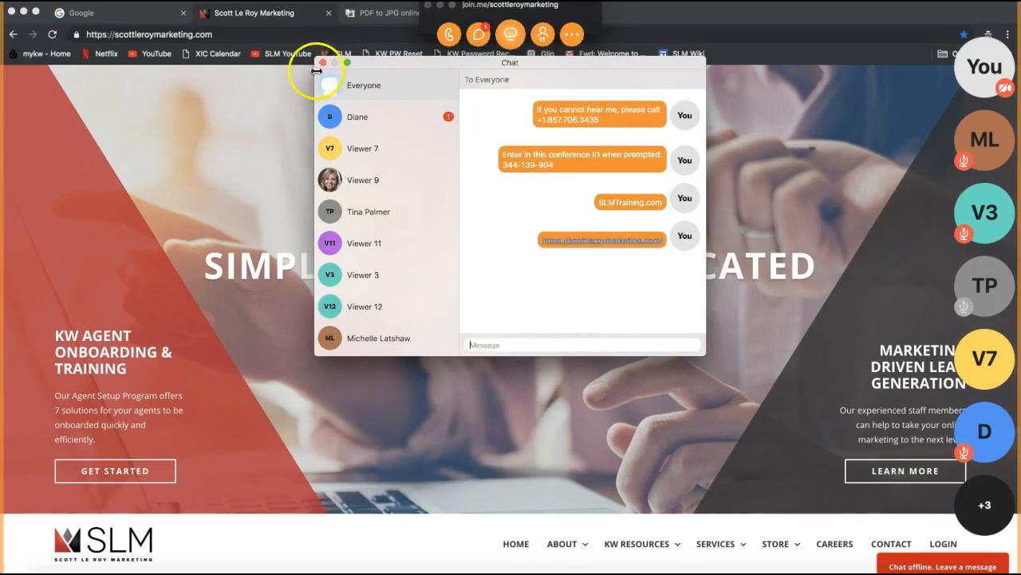
pyautogui.click(323, 63)
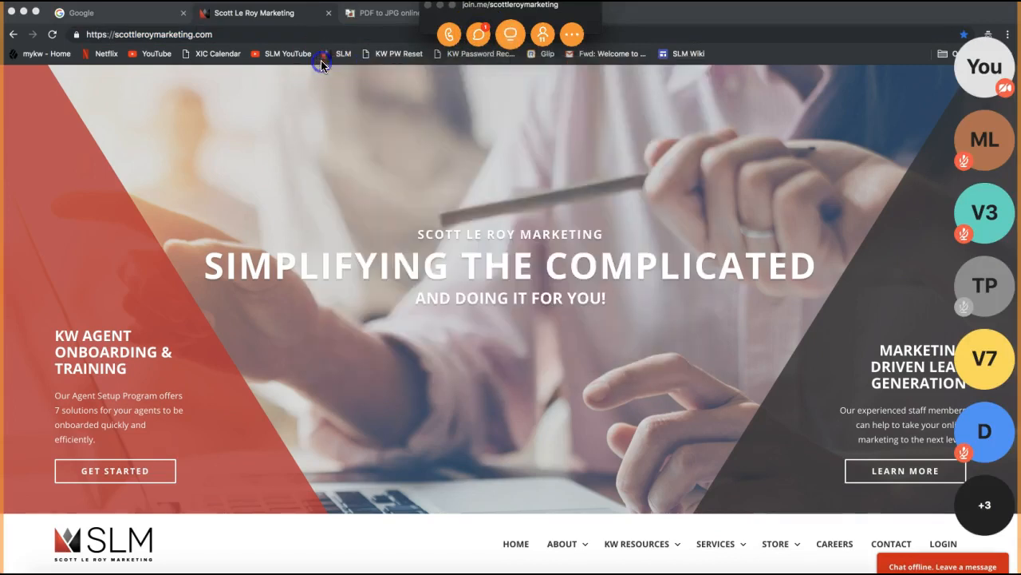
pyautogui.click(439, 8)
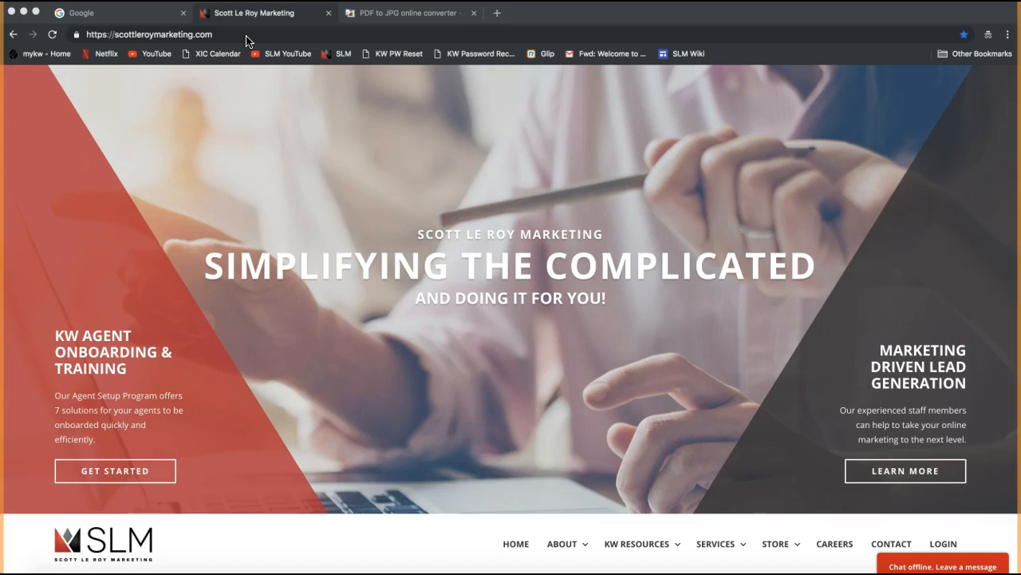
# Step: Choose KW RESOURCES > TEMPLATES on the Scott Le Roy Marketing site, reaching its login page
pyautogui.click(425, 87)
pyautogui.scroll(-3, 614, 386)
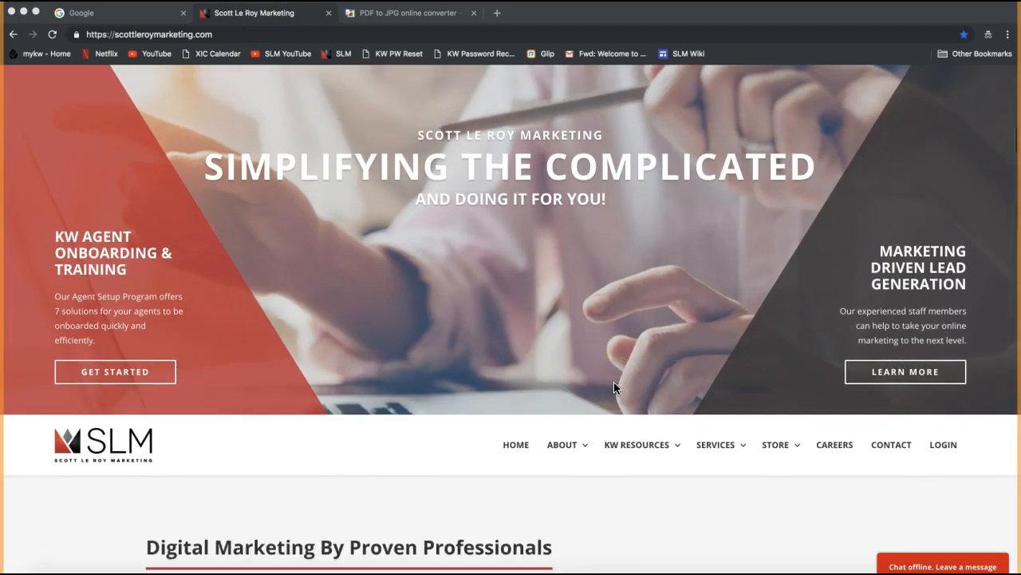
pyautogui.scroll(-4, 614, 387)
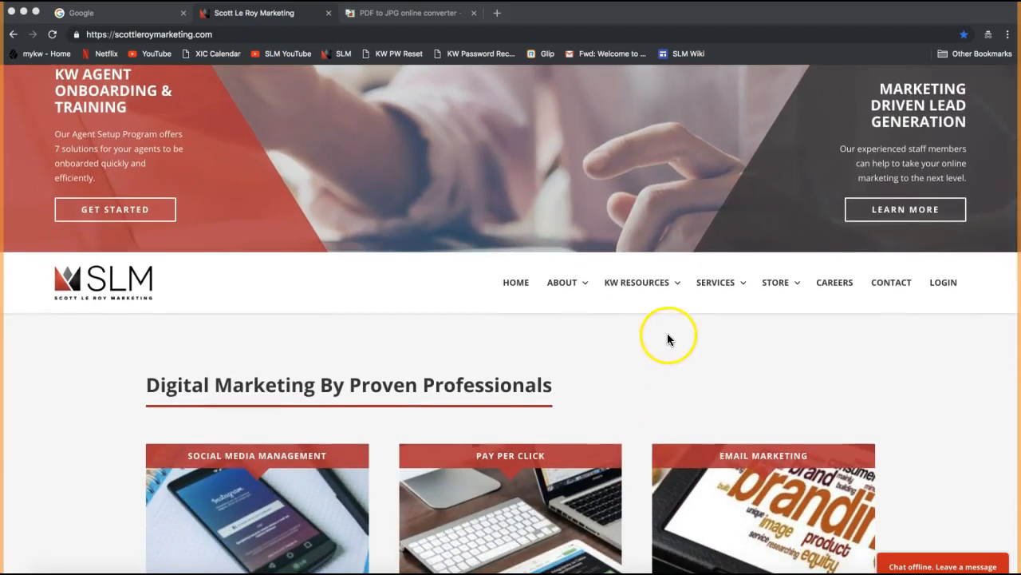
pyautogui.click(603, 373)
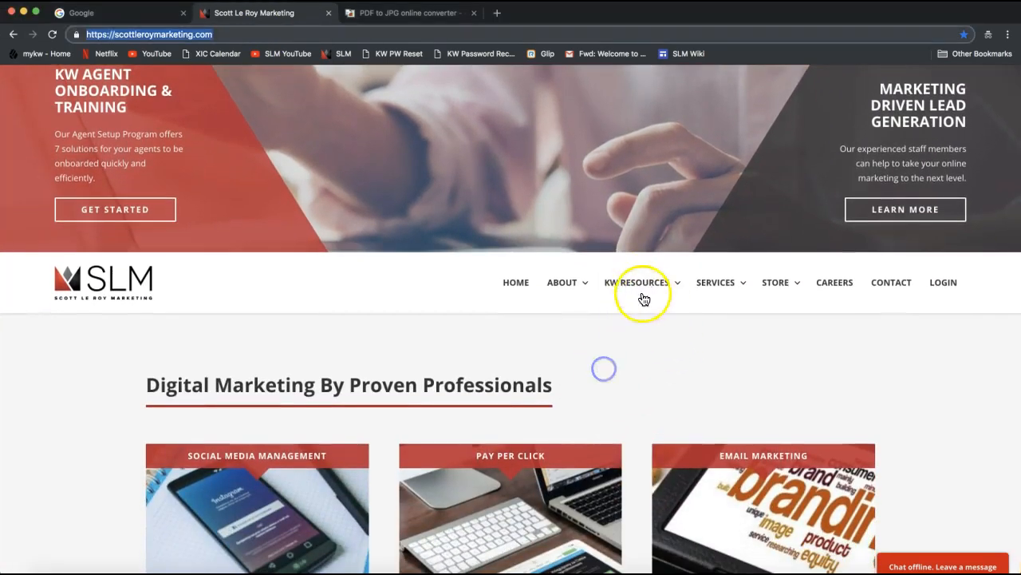
pyautogui.moveTo(637, 286)
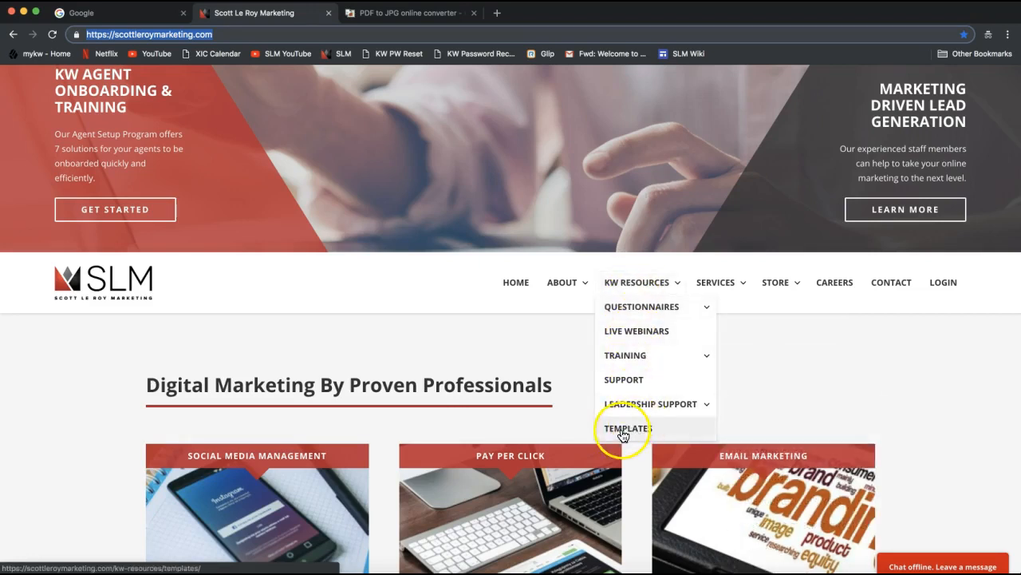
pyautogui.scroll(-2, 740, 434)
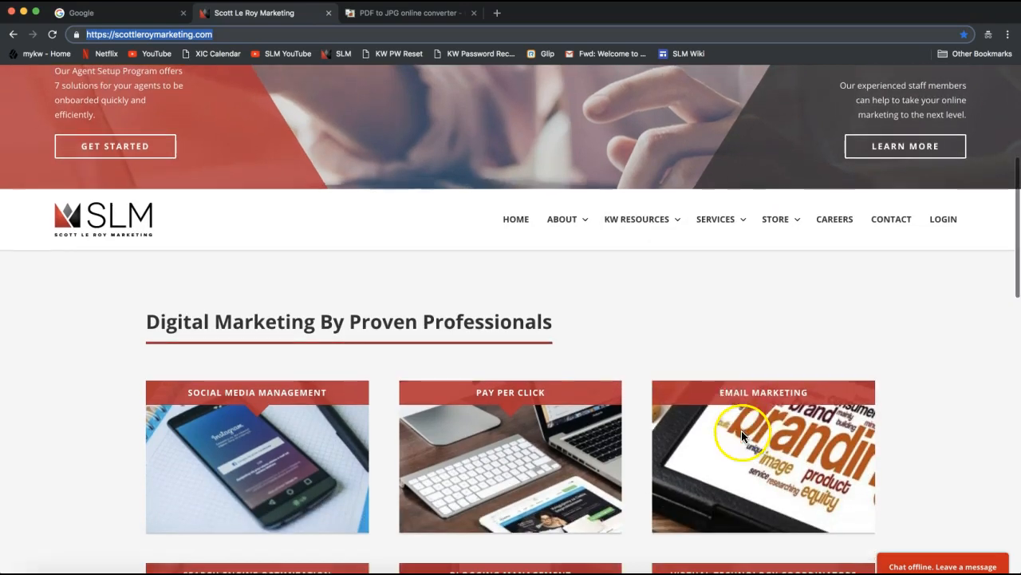
pyautogui.moveTo(648, 232)
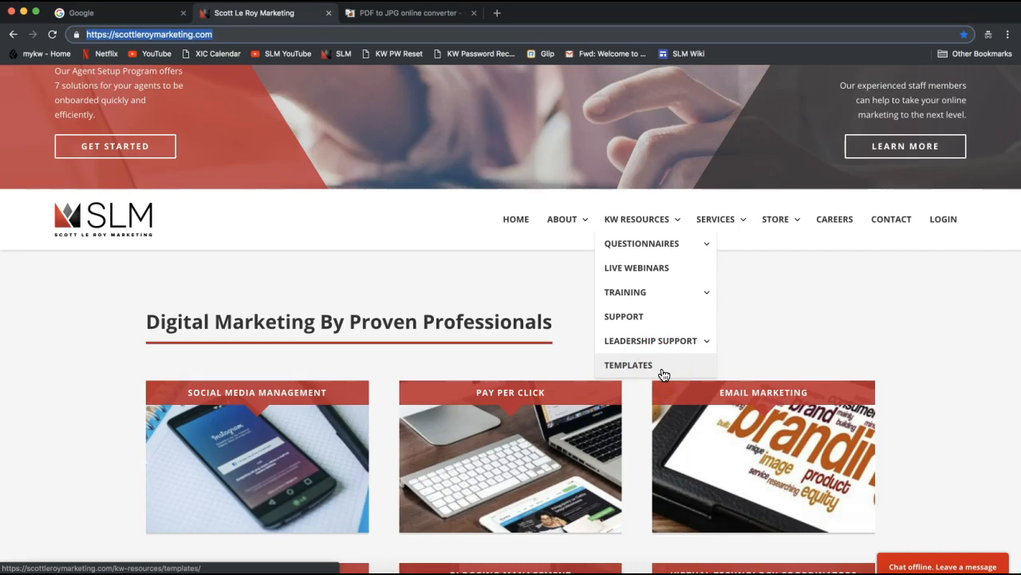
pyautogui.click(634, 367)
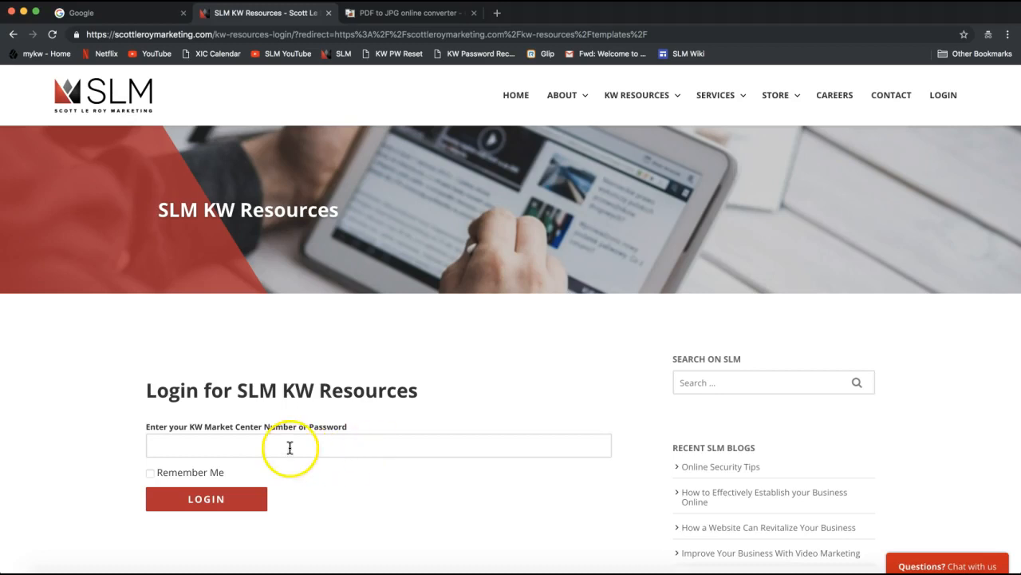
# Step: Check the Market Center Number field's saved entries, then drag the mykw window over the page
pyautogui.click(203, 446)
pyautogui.click(316, 295)
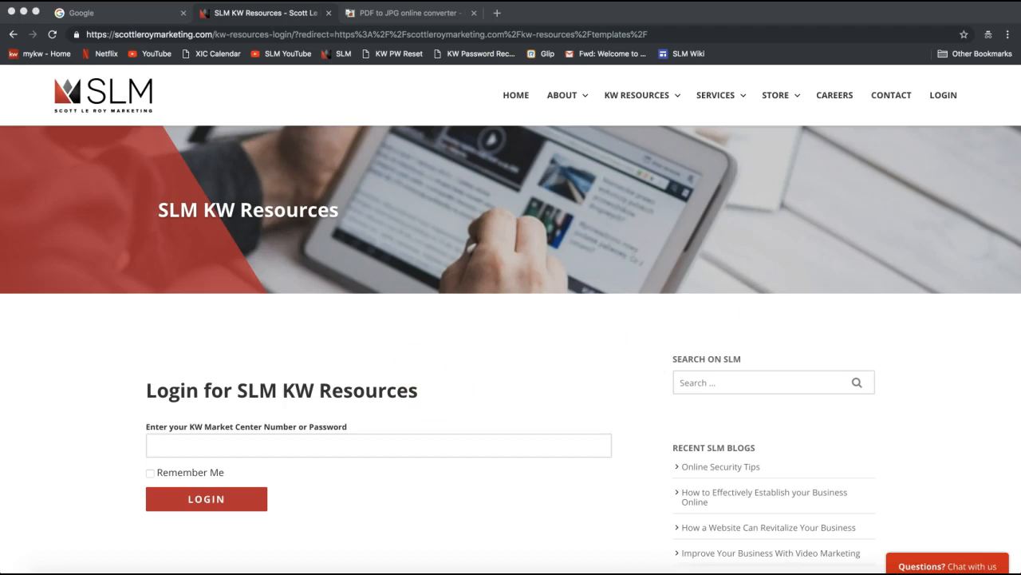
pyautogui.moveTo(546, 99); pyautogui.dragTo(417, 19)
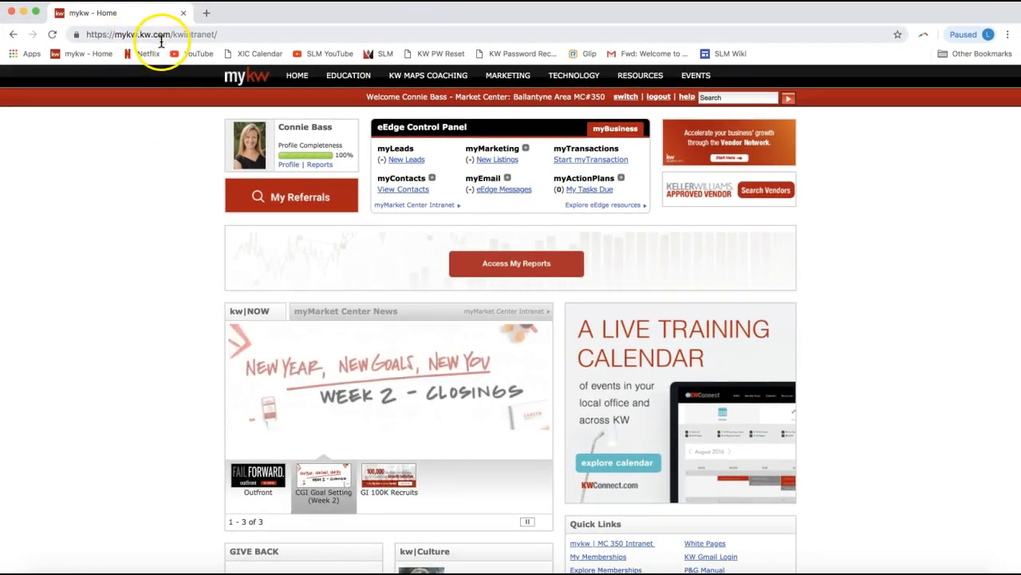
# Step: Select the MC number in the mykw welcome bar, then drag that window off screen
pyautogui.doubleClick(597, 97)
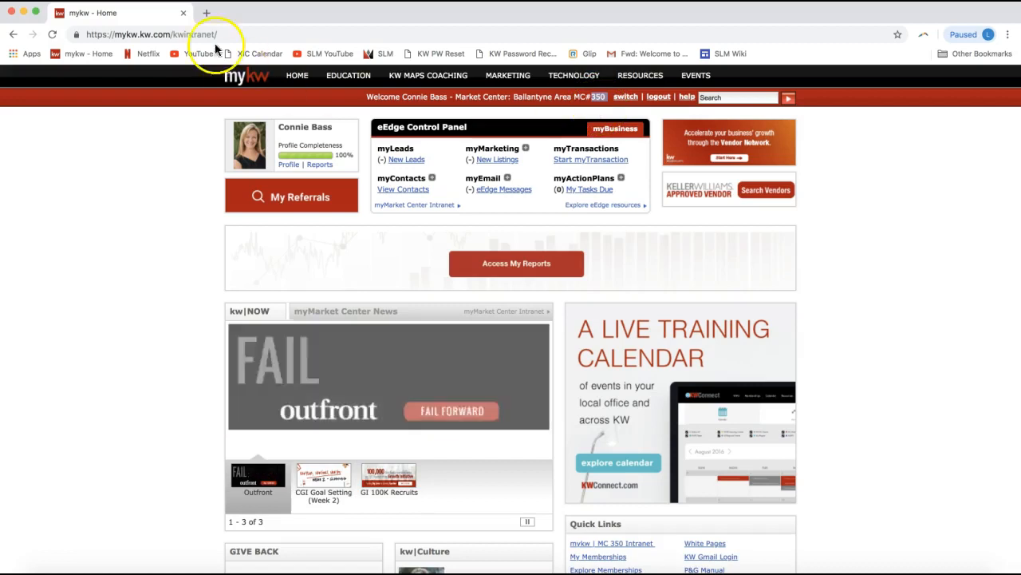
pyautogui.moveTo(158, 17); pyautogui.dragTo(1020, 48)
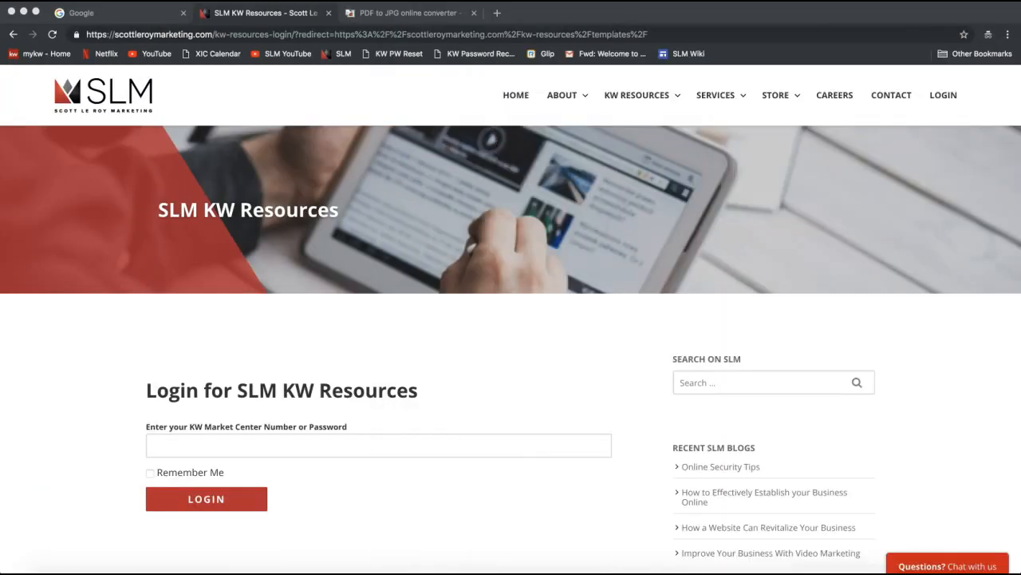
# Step: Log in to KW Resources with the market center number, with Remember Me ticked
pyautogui.click(269, 445)
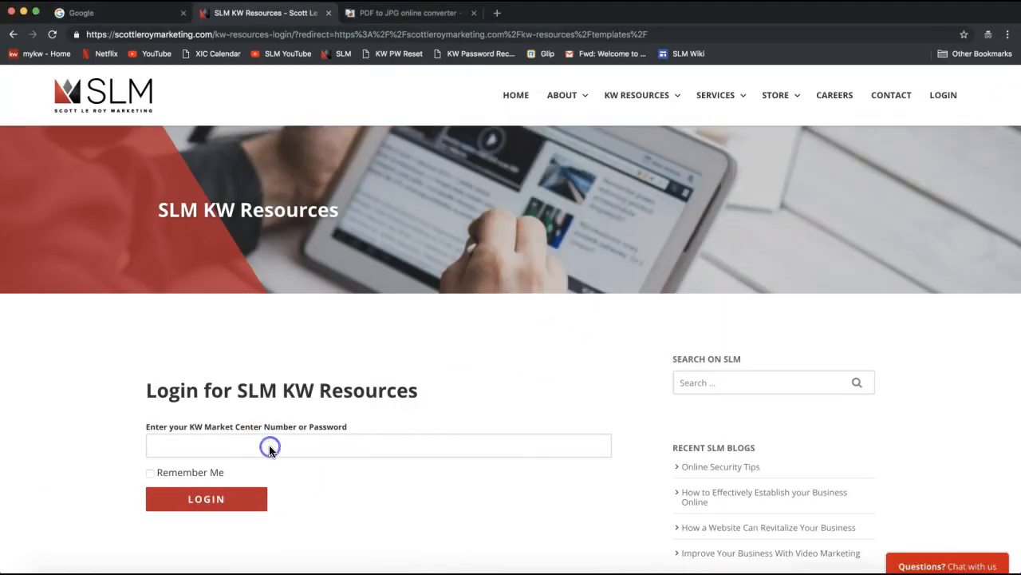
pyautogui.write('350')
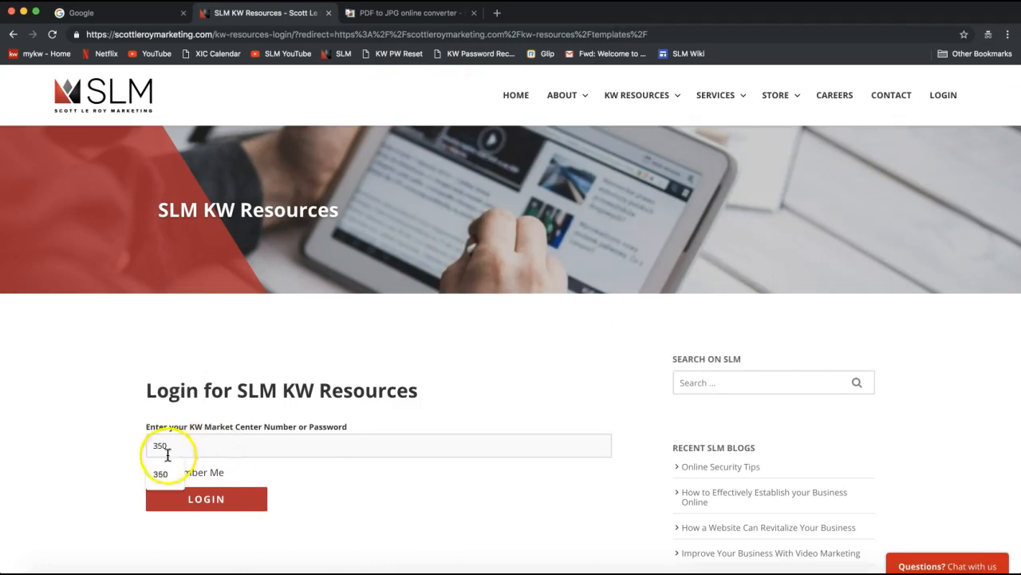
pyautogui.click(109, 451)
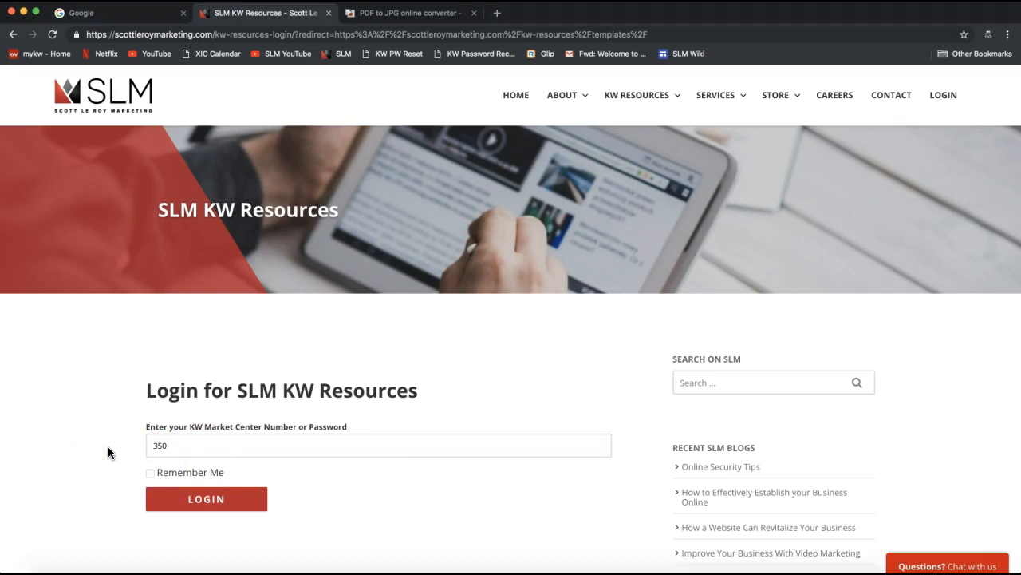
pyautogui.click(149, 474)
pyautogui.moveTo(153, 447); pyautogui.dragTo(180, 447)
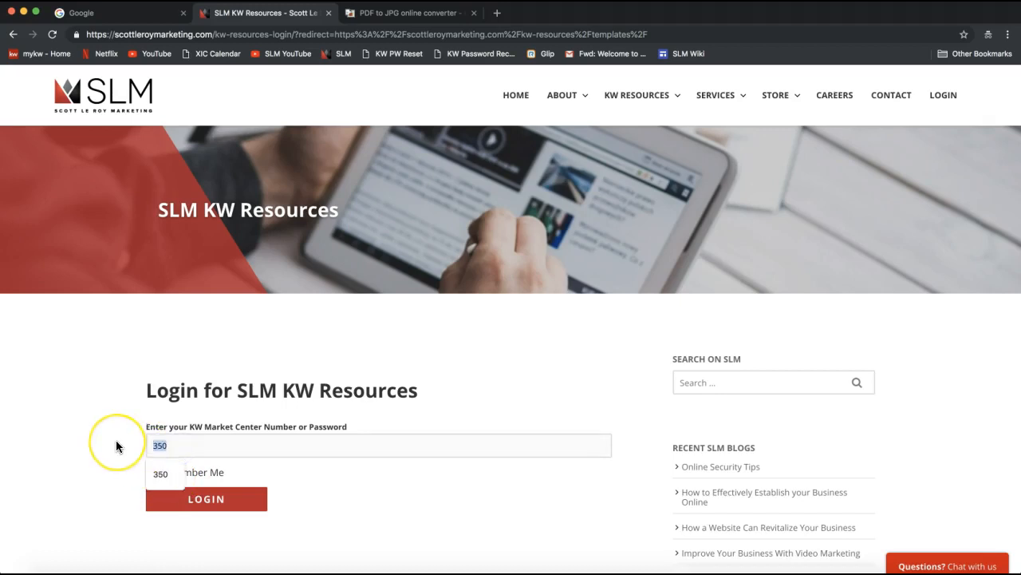
pyautogui.click(116, 443)
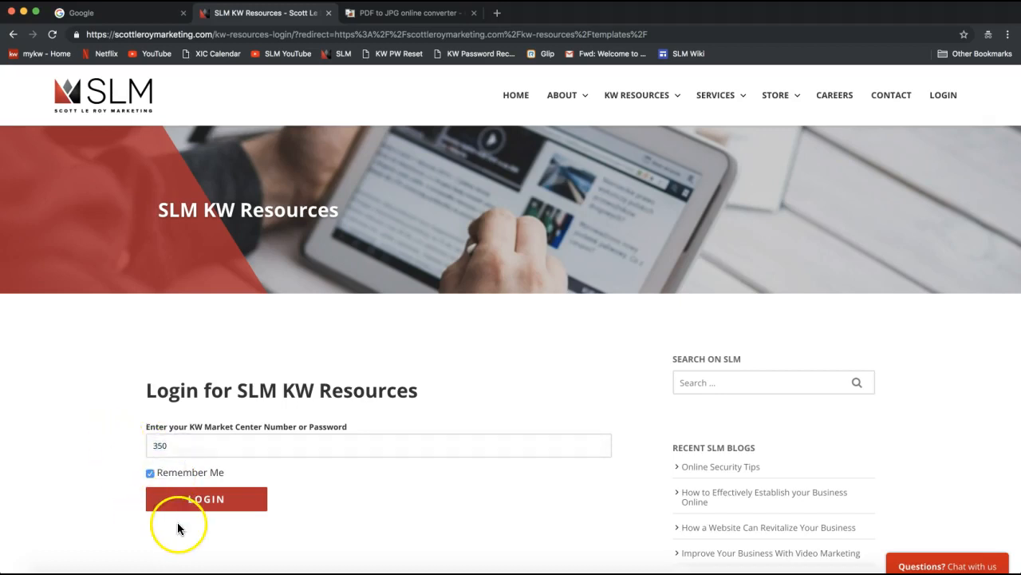
pyautogui.click(222, 508)
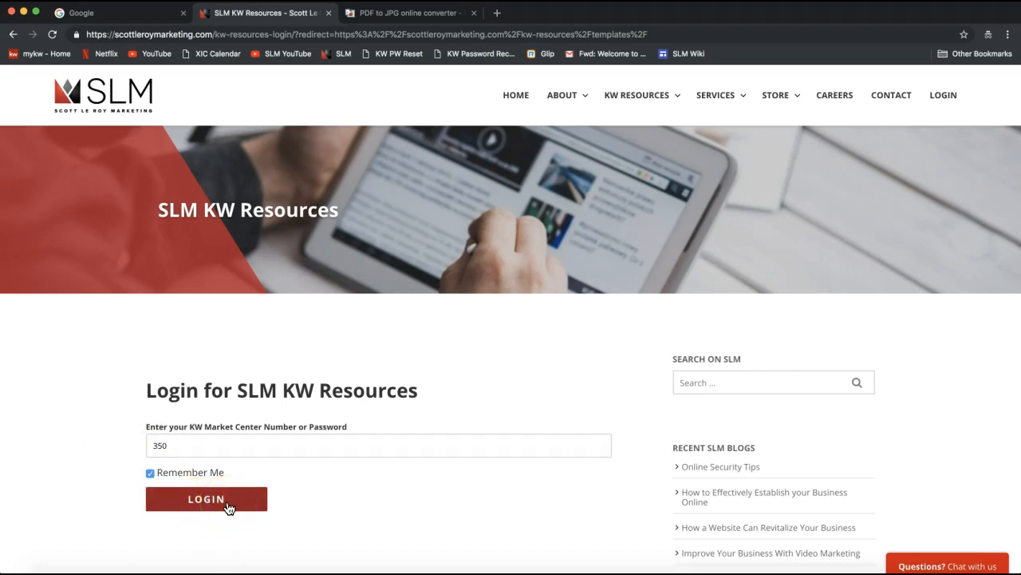
pyautogui.click(228, 508)
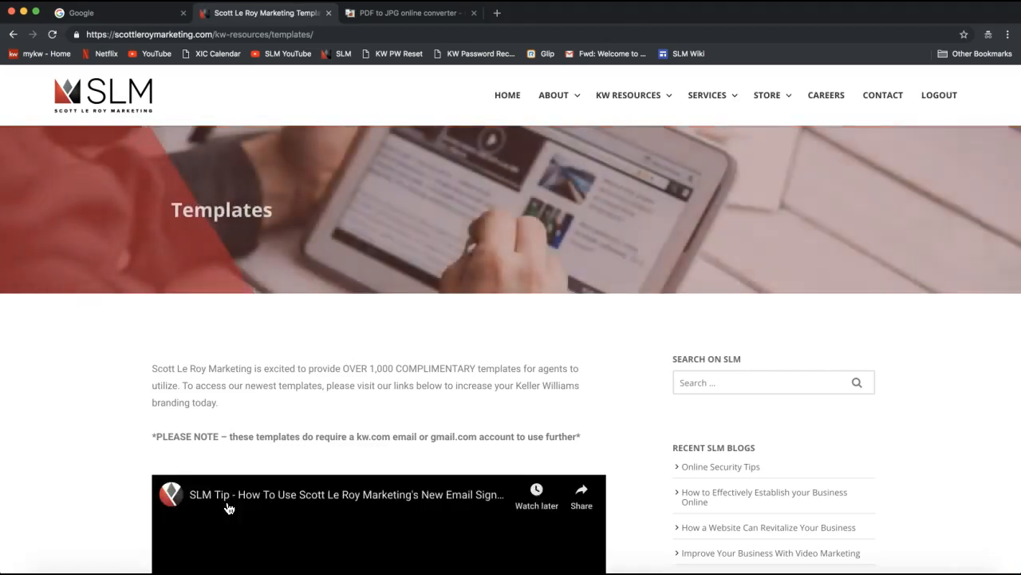
# Step: Scroll the Templates page down to template categories such as Business Cards and Calendar
pyautogui.click(126, 400)
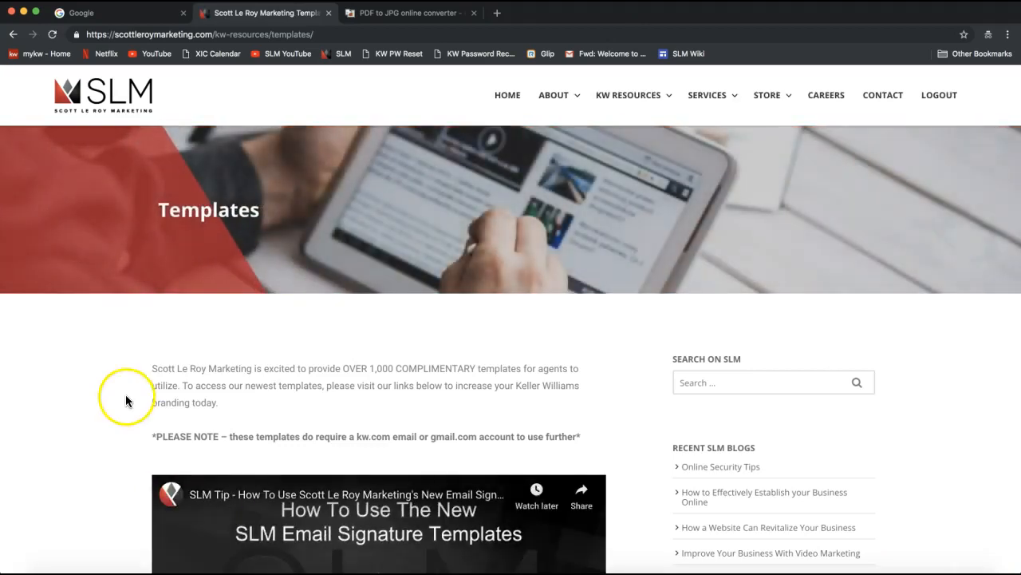
pyautogui.scroll(-1, 110, 389)
pyautogui.scroll(1, 111, 390)
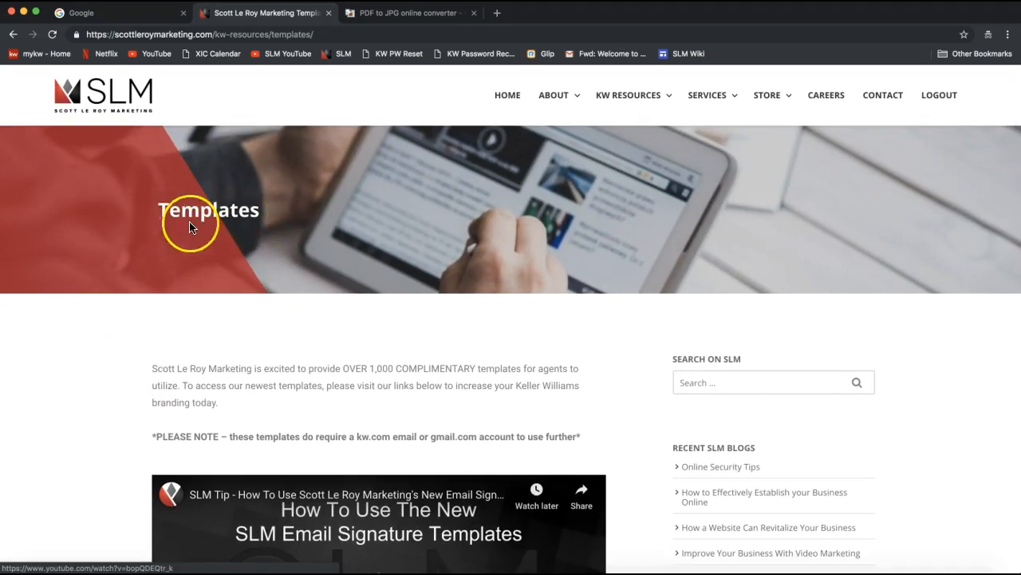
pyautogui.scroll(-6, 178, 423)
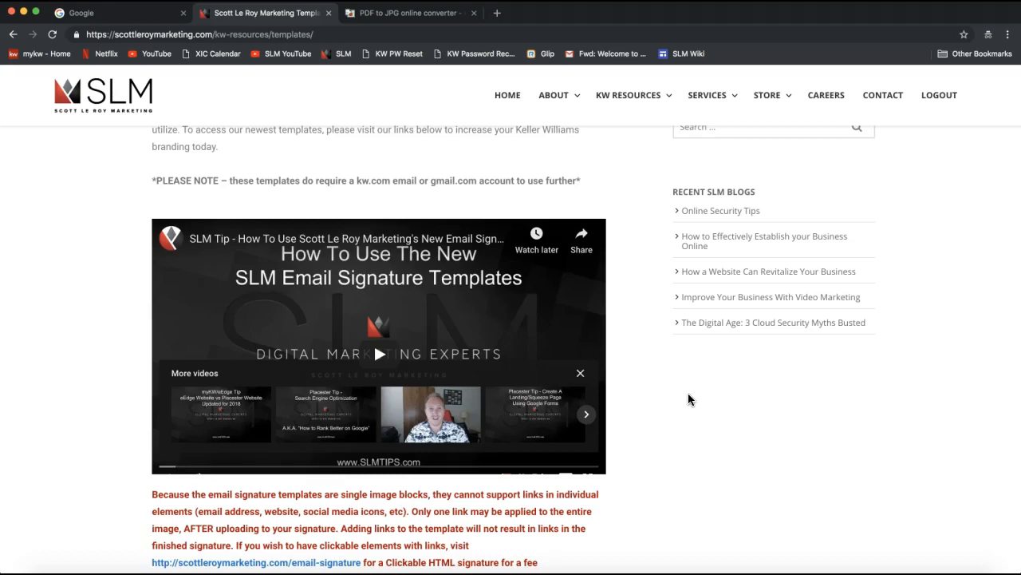
pyautogui.scroll(-5, 690, 399)
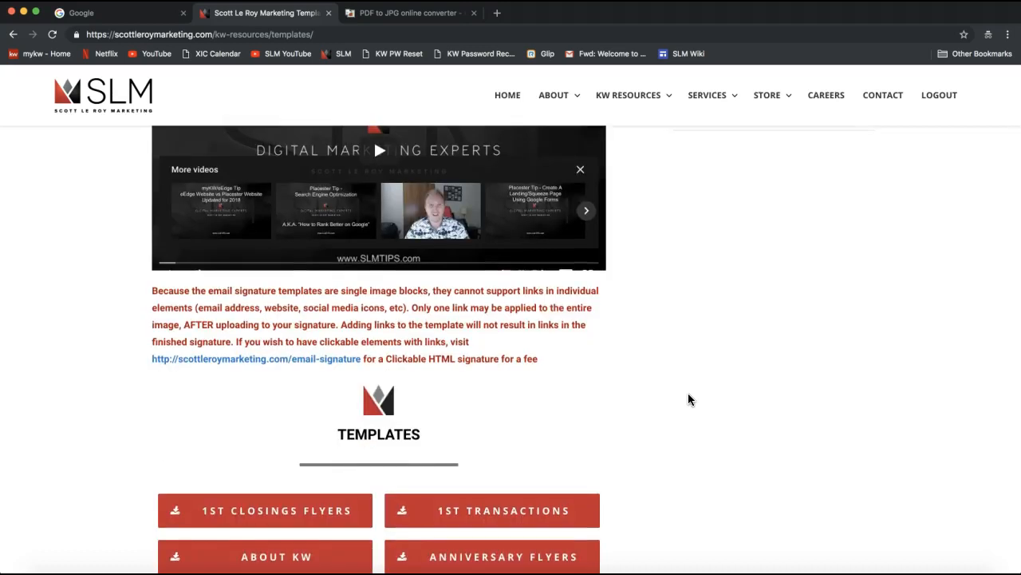
pyautogui.click(605, 386)
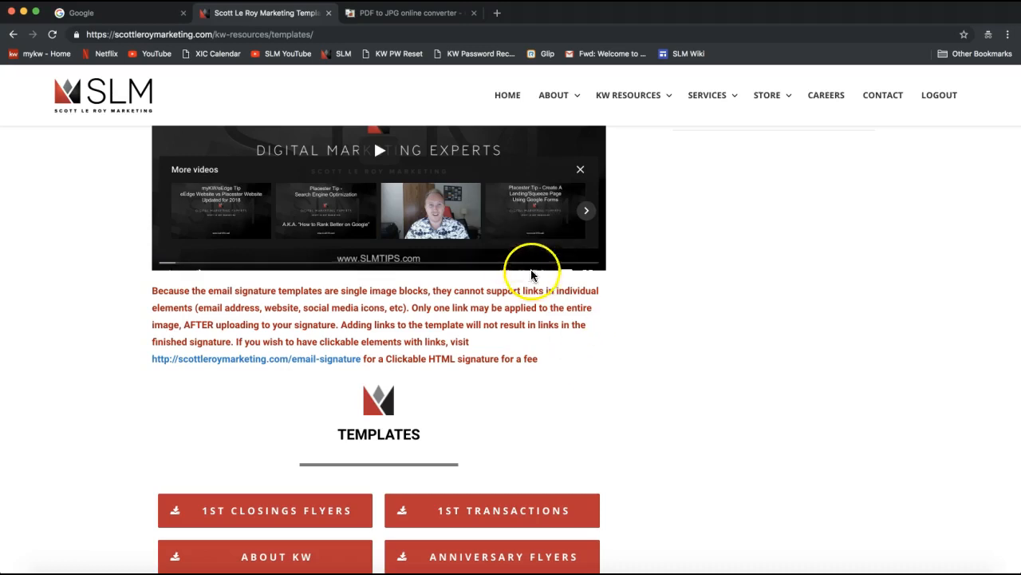
pyautogui.scroll(-1, 661, 349)
pyautogui.scroll(-10, 661, 349)
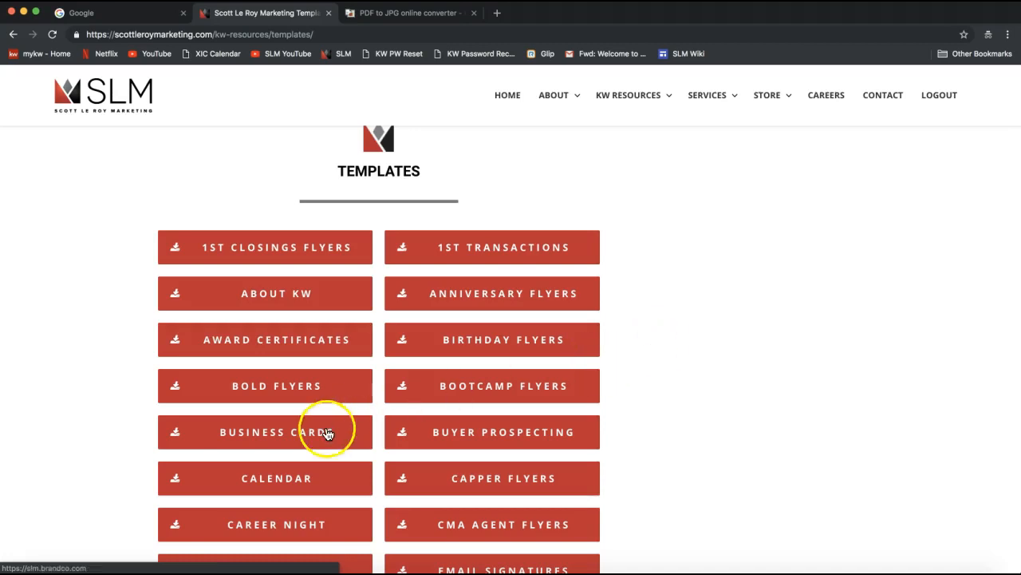
pyautogui.scroll(-2, 331, 429)
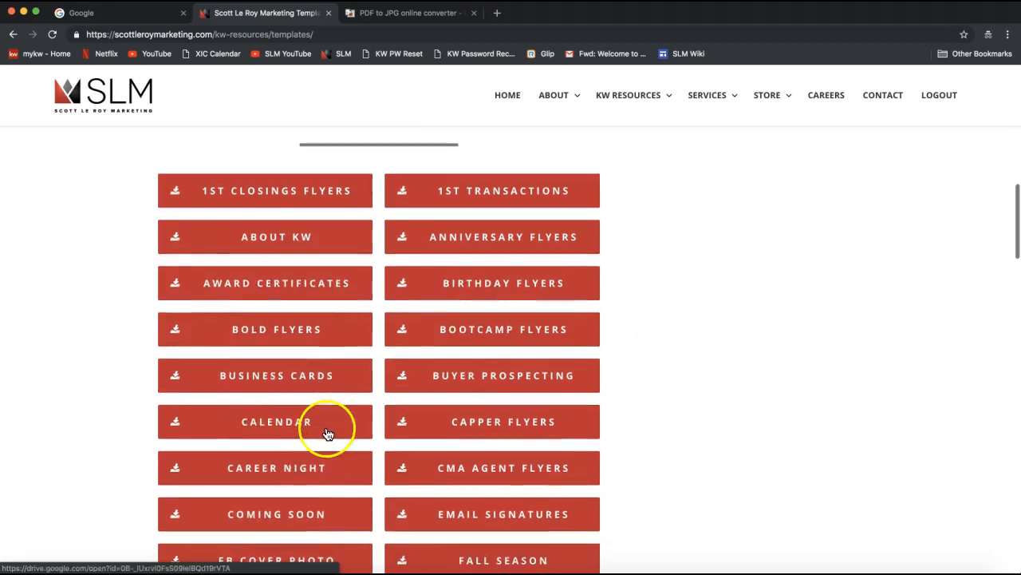
pyautogui.click(266, 387)
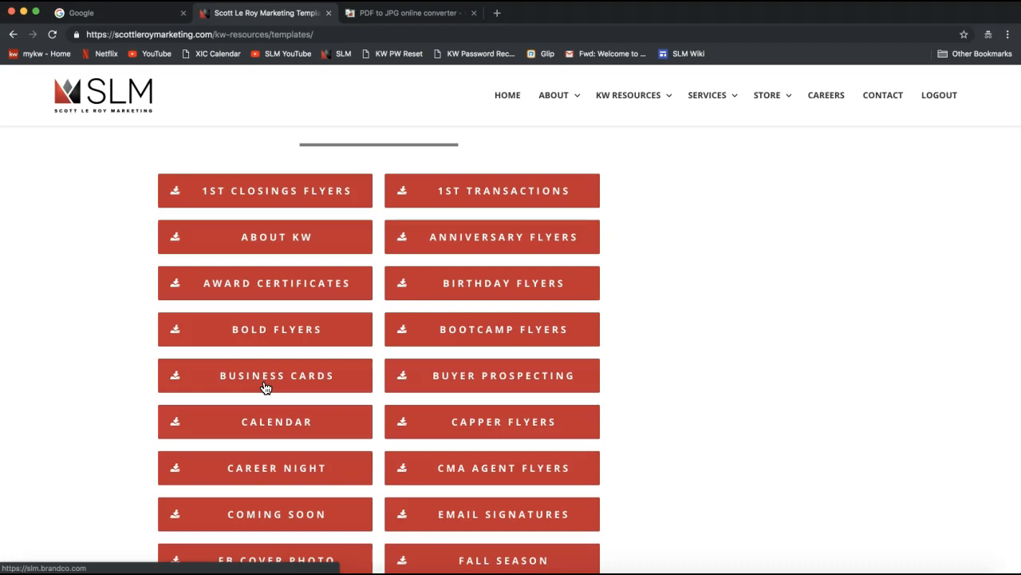
pyautogui.click(245, 388)
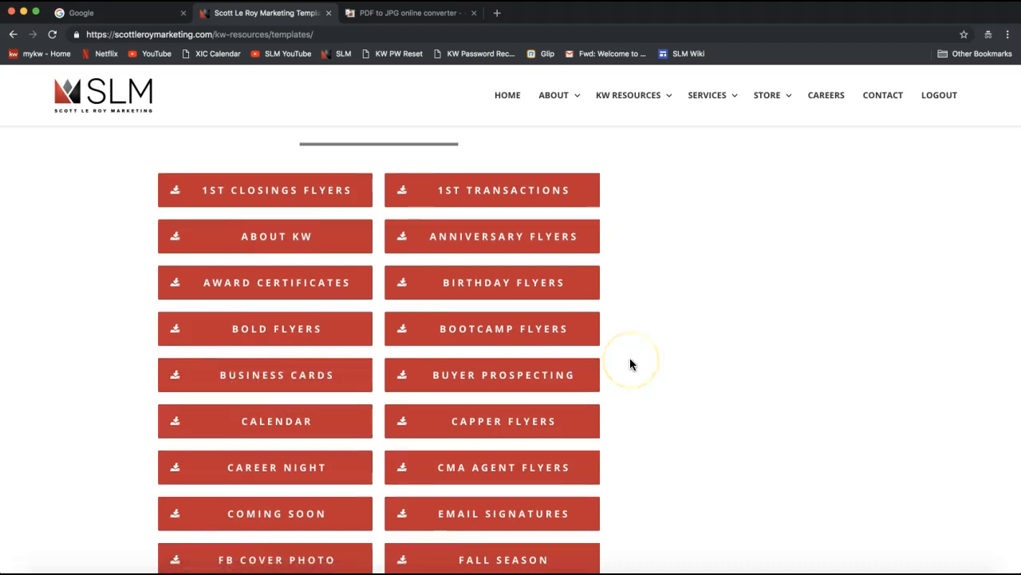
pyautogui.scroll(-1, 630, 365)
pyautogui.scroll(-3, 631, 359)
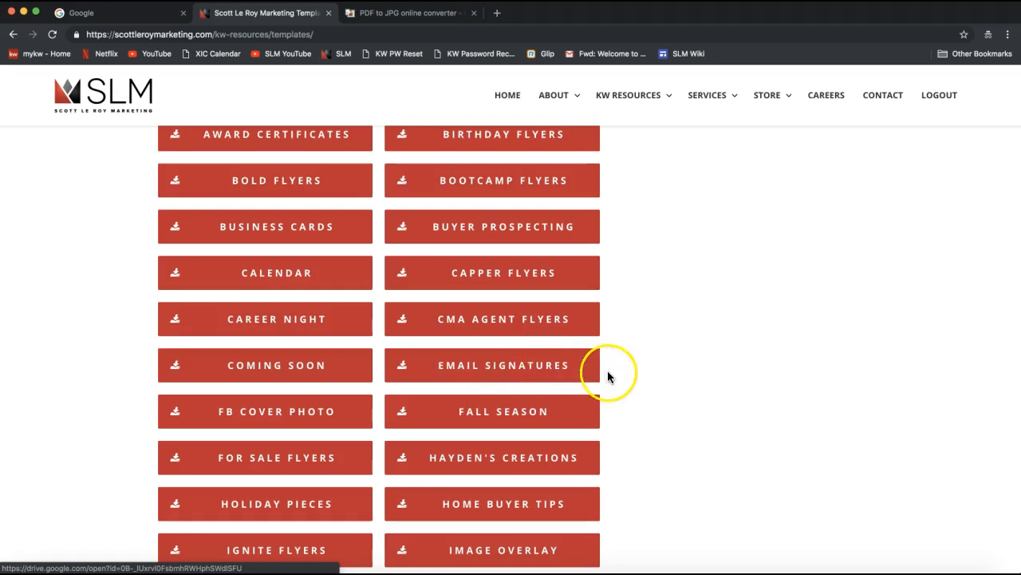
pyautogui.scroll(-1, 654, 370)
pyautogui.scroll(-3, 654, 371)
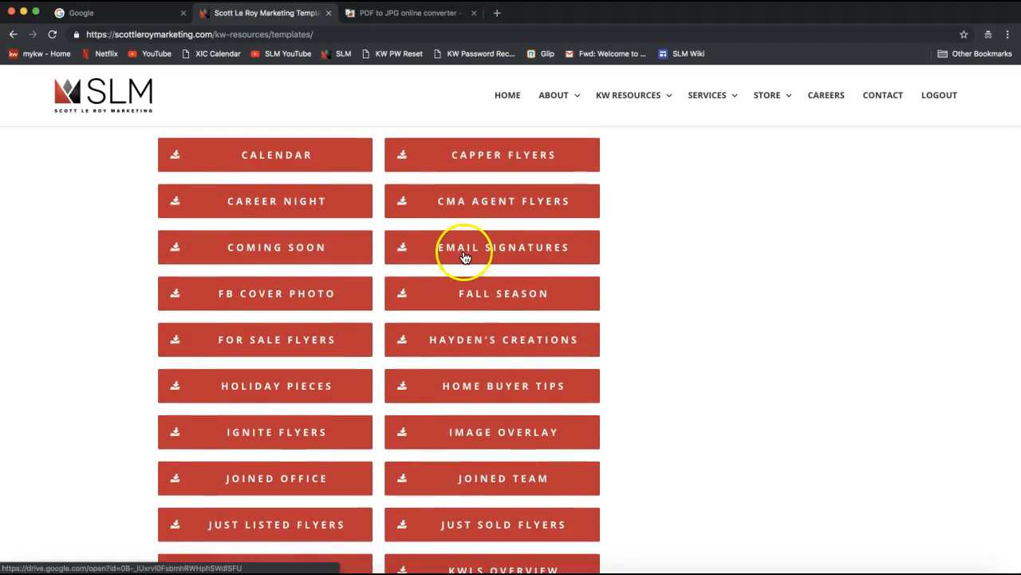
pyautogui.click(260, 308)
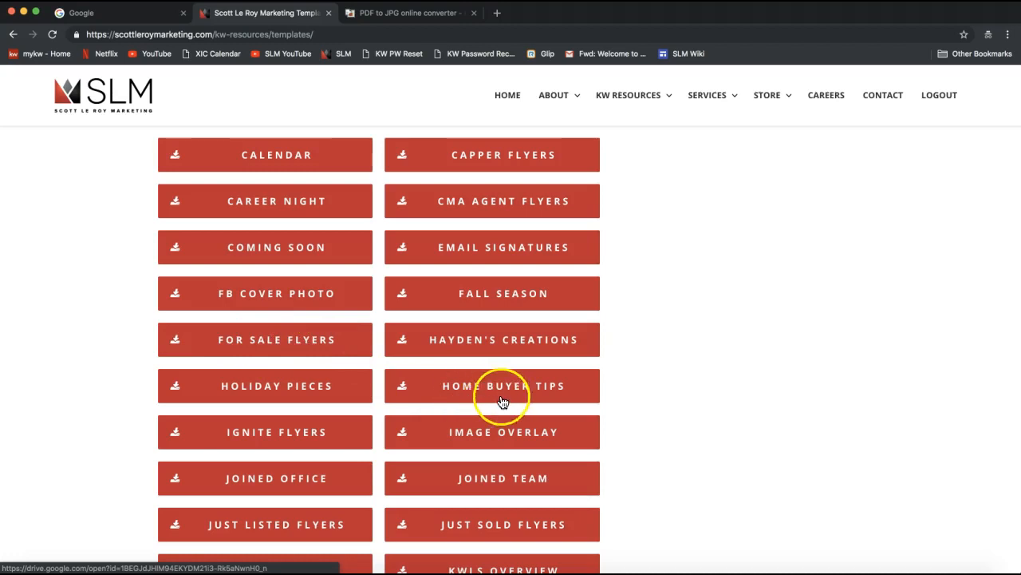
pyautogui.scroll(-3, 511, 402)
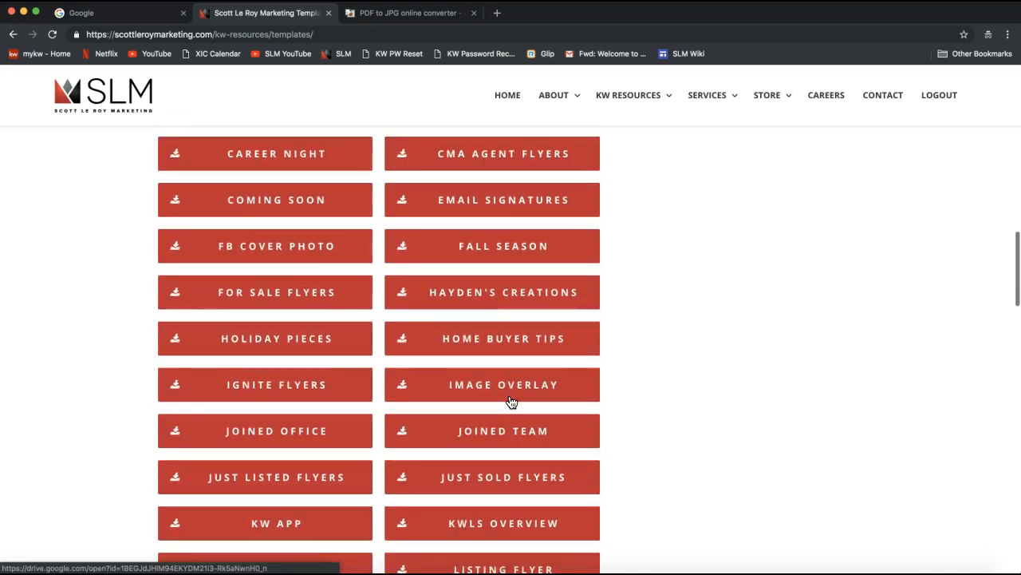
pyautogui.scroll(-4, 511, 401)
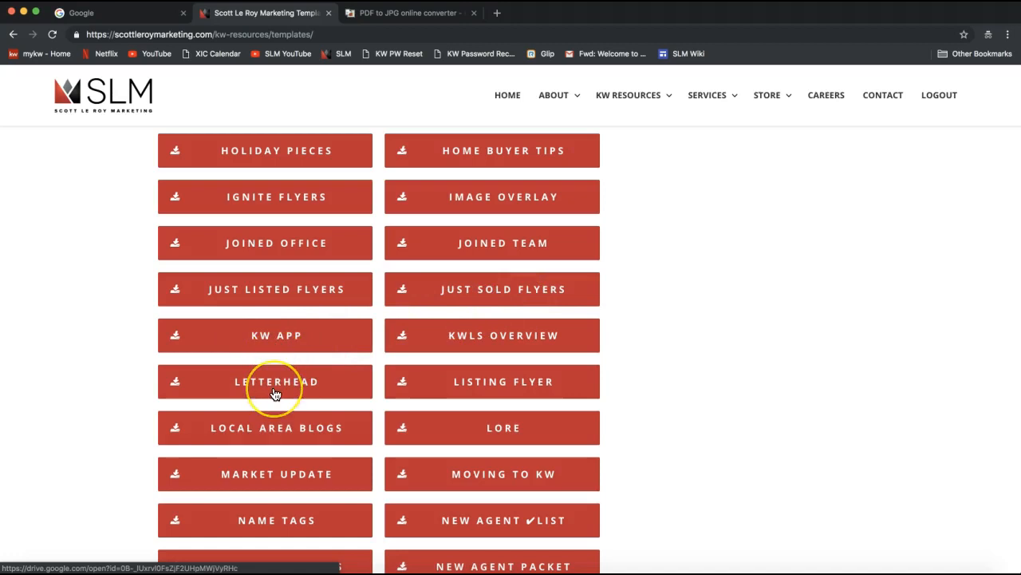
pyautogui.scroll(-1, 304, 389)
pyautogui.scroll(-3, 304, 389)
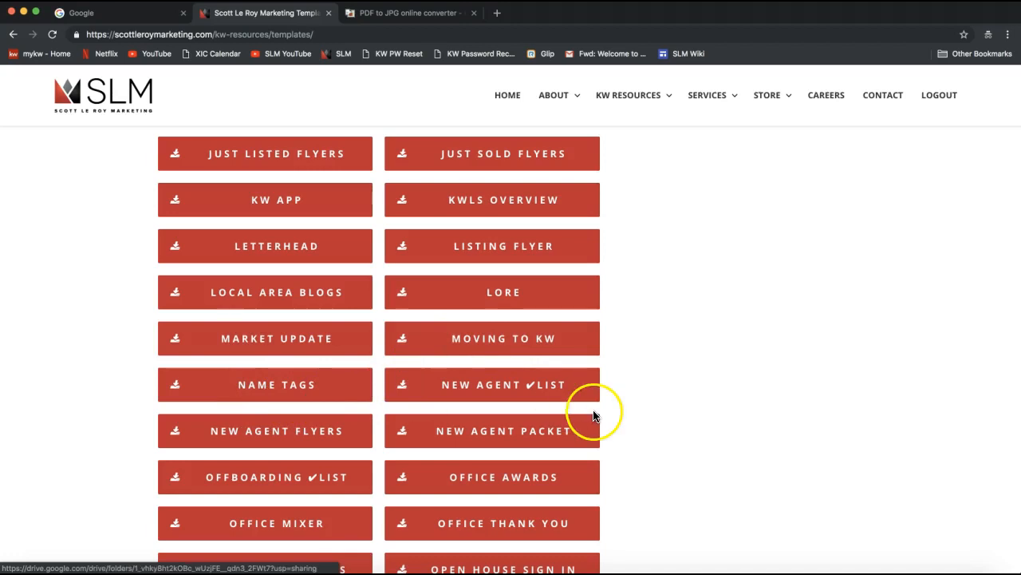
pyautogui.scroll(-5, 645, 417)
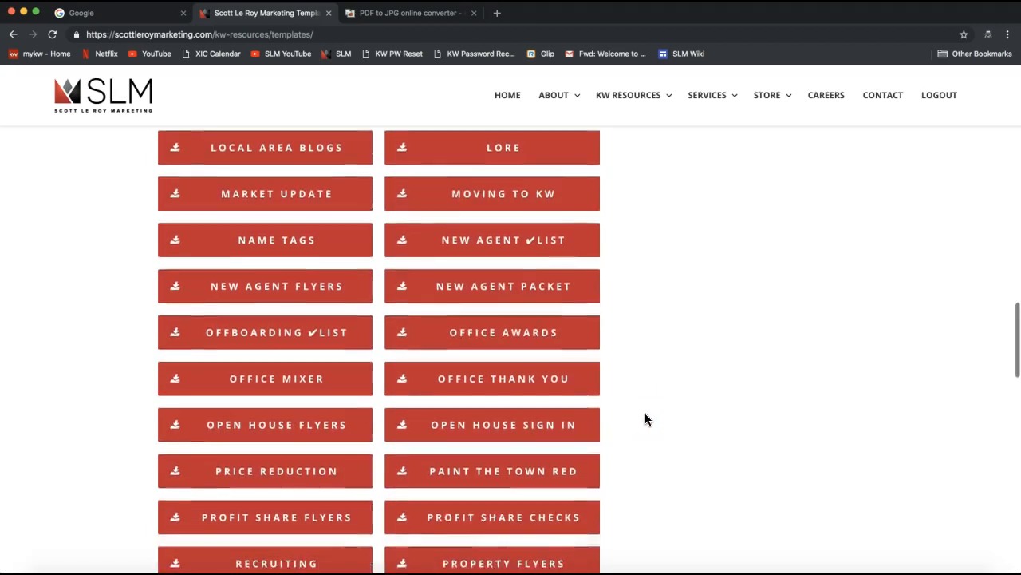
pyautogui.scroll(-2, 645, 416)
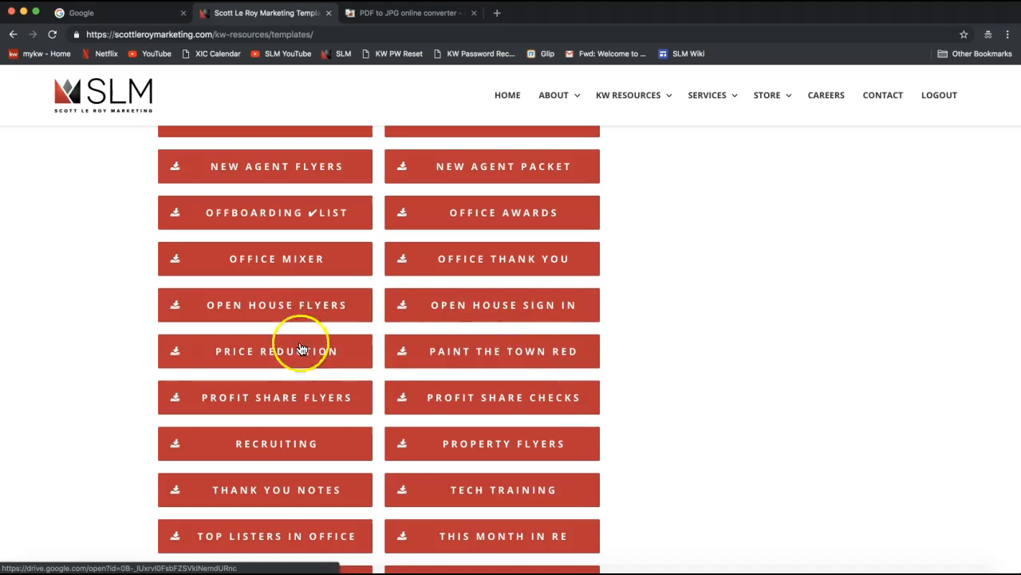
pyautogui.scroll(-5, 623, 369)
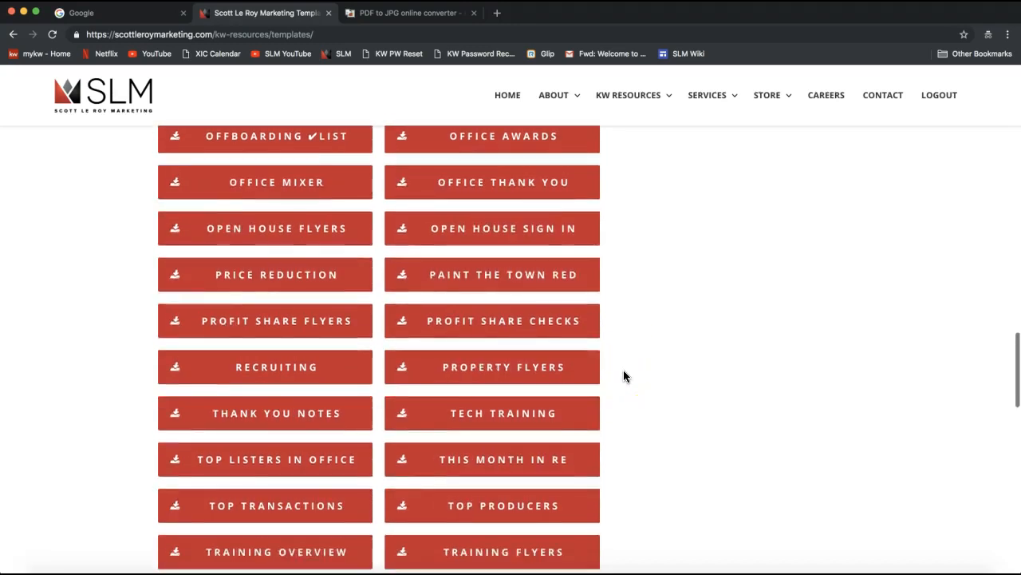
pyautogui.scroll(-1, 625, 371)
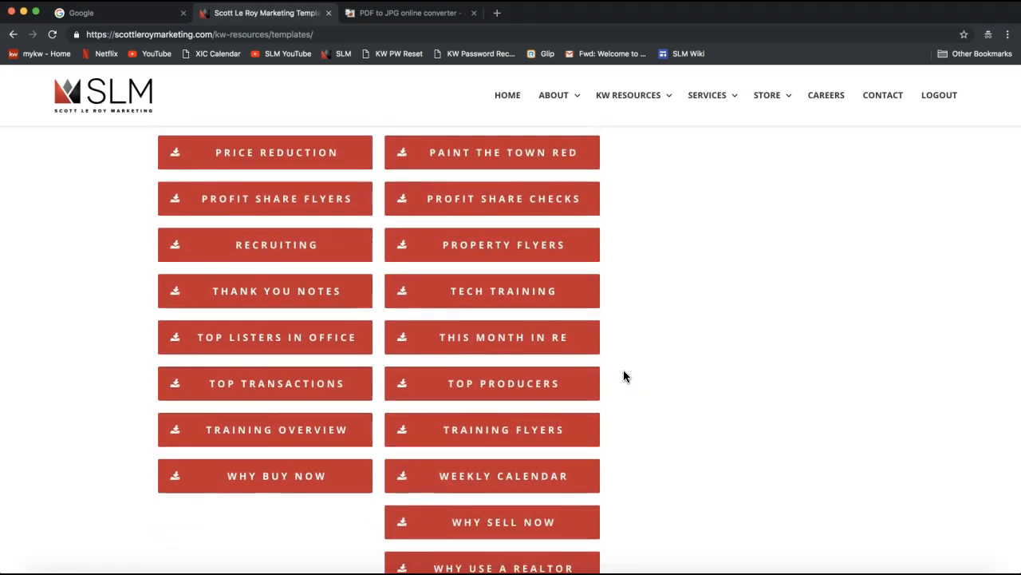
pyautogui.scroll(-2, 625, 371)
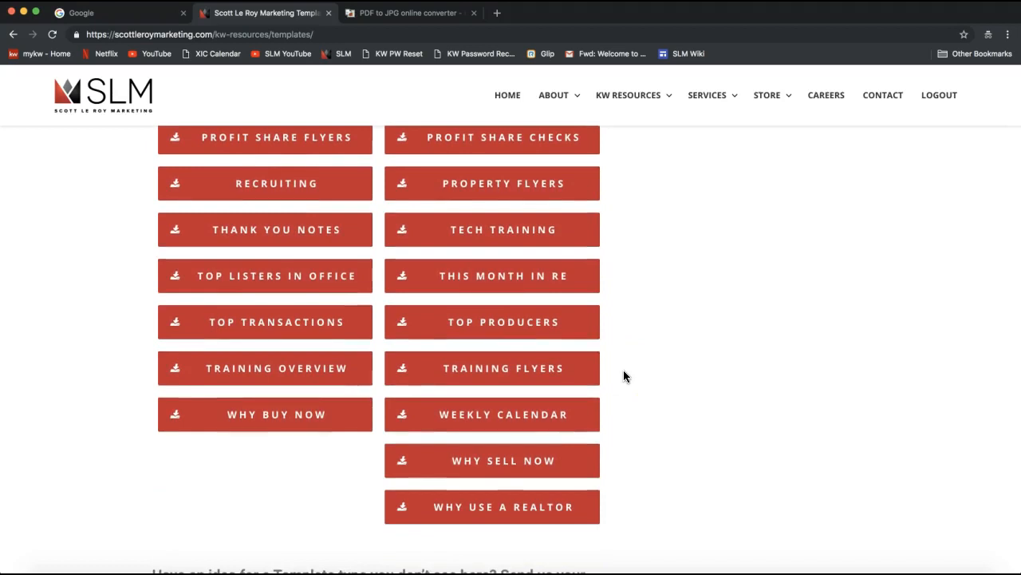
pyautogui.scroll(2, 625, 376)
pyautogui.scroll(2, 624, 375)
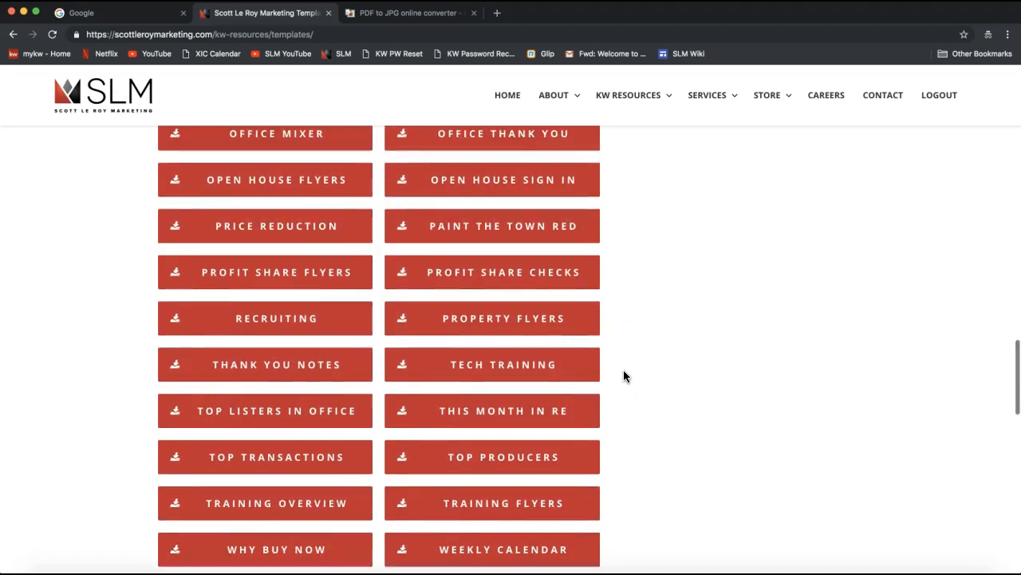
pyautogui.scroll(3, 624, 370)
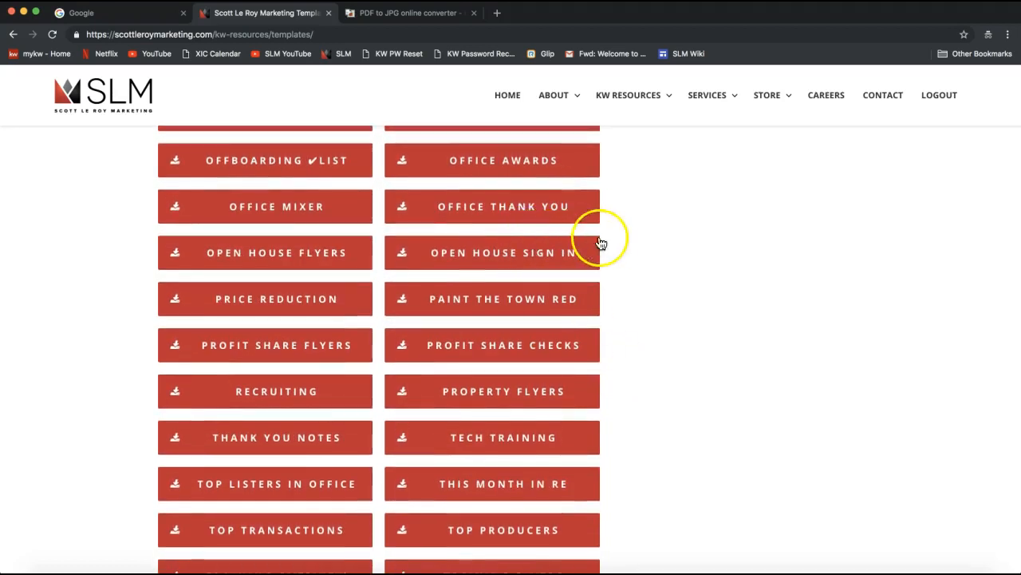
pyautogui.scroll(2, 606, 244)
pyautogui.scroll(18, 606, 243)
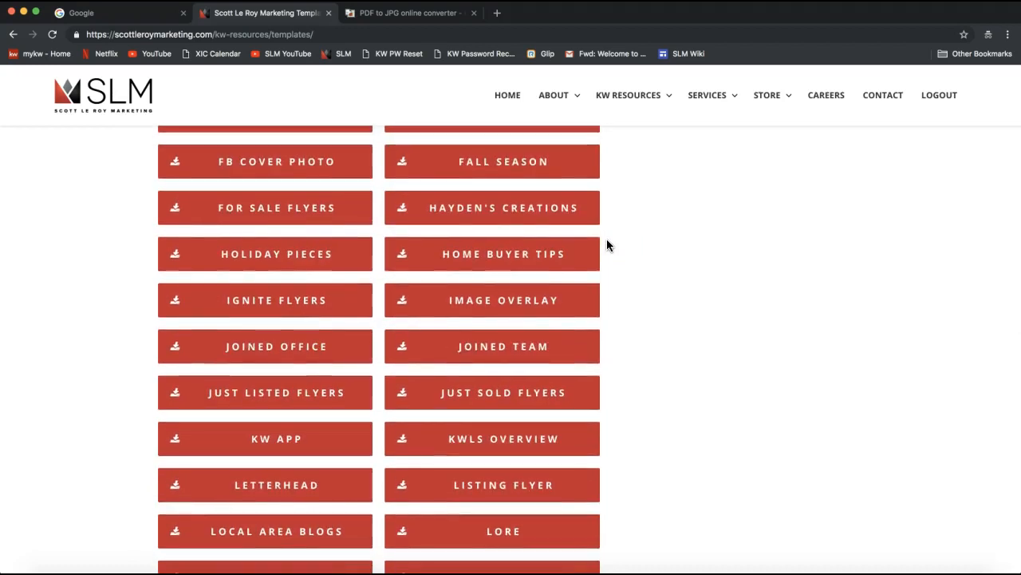
pyautogui.scroll(3, 607, 245)
pyautogui.scroll(8, 606, 245)
pyautogui.click(713, 304)
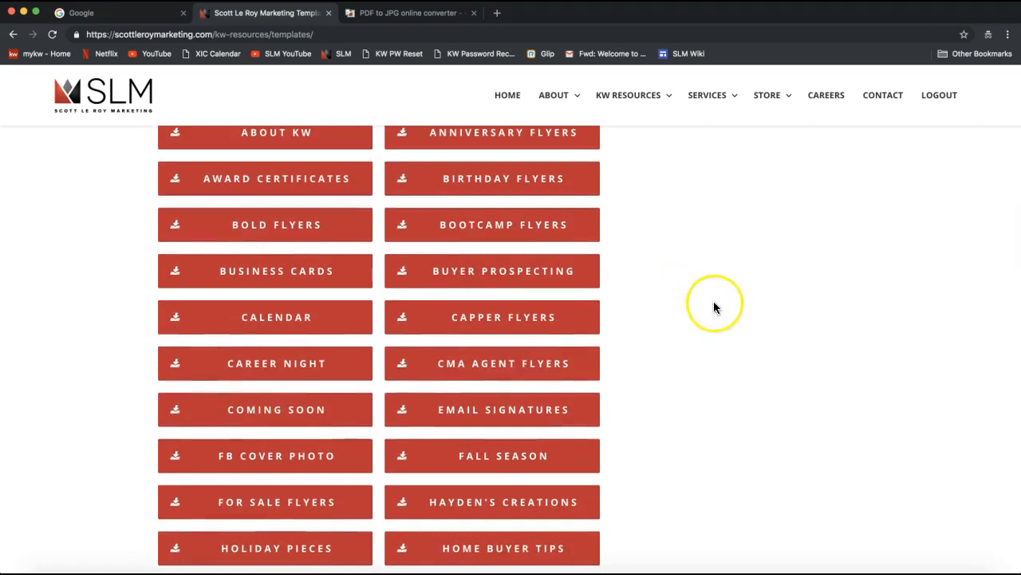
pyautogui.scroll(-3, 714, 307)
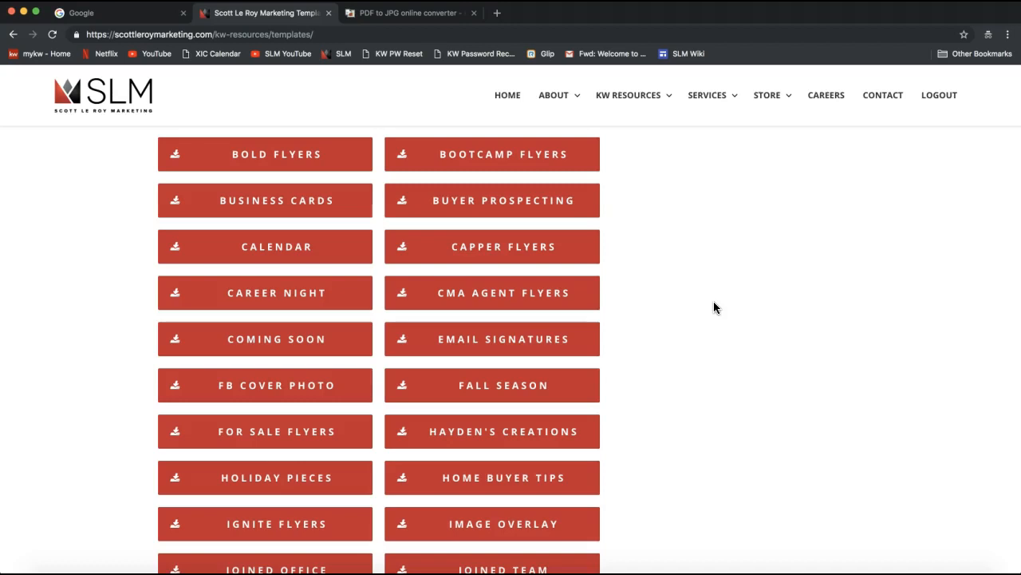
pyautogui.click(504, 354)
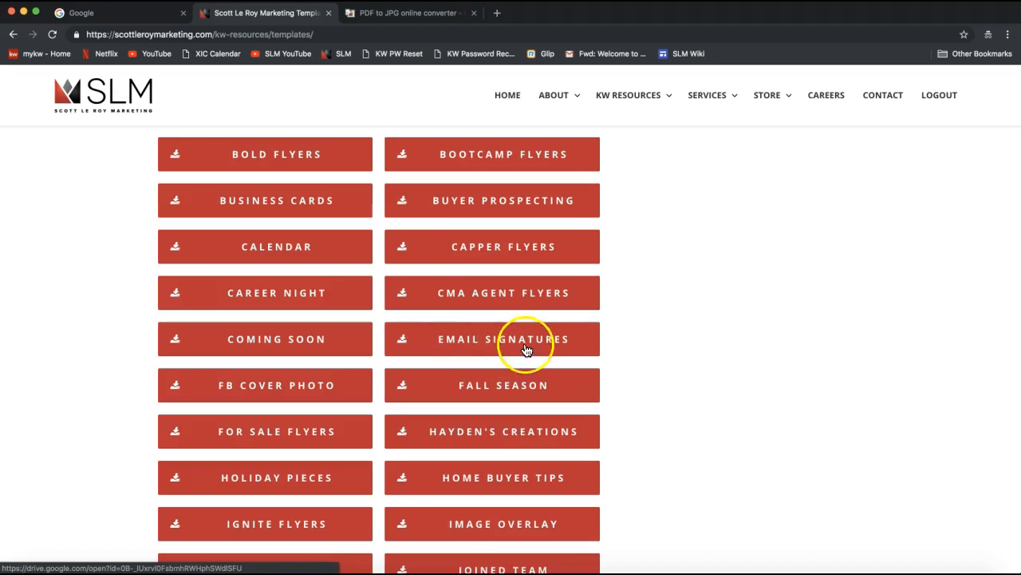
pyautogui.scroll(2, 514, 349)
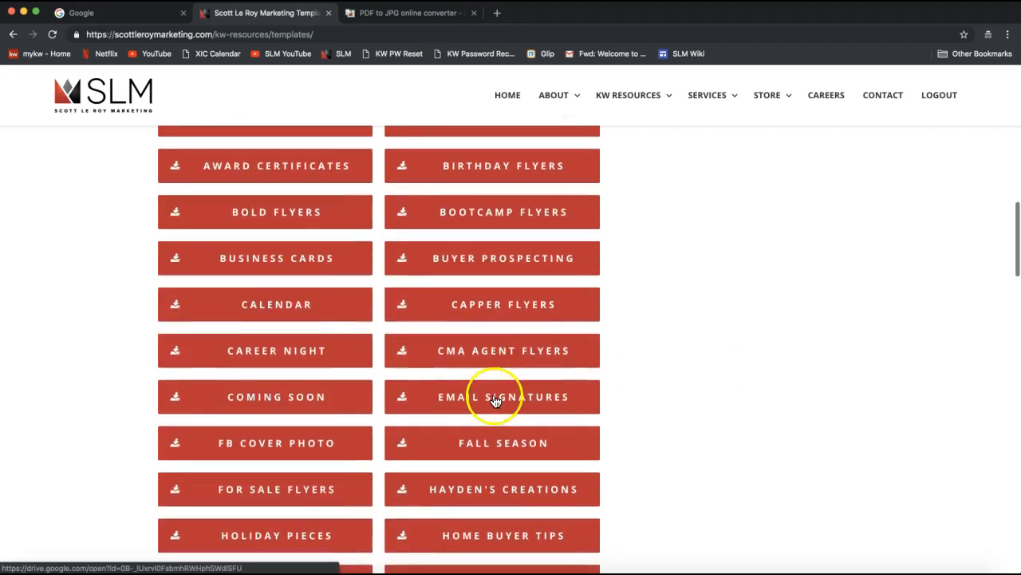
pyautogui.scroll(-1, 495, 400)
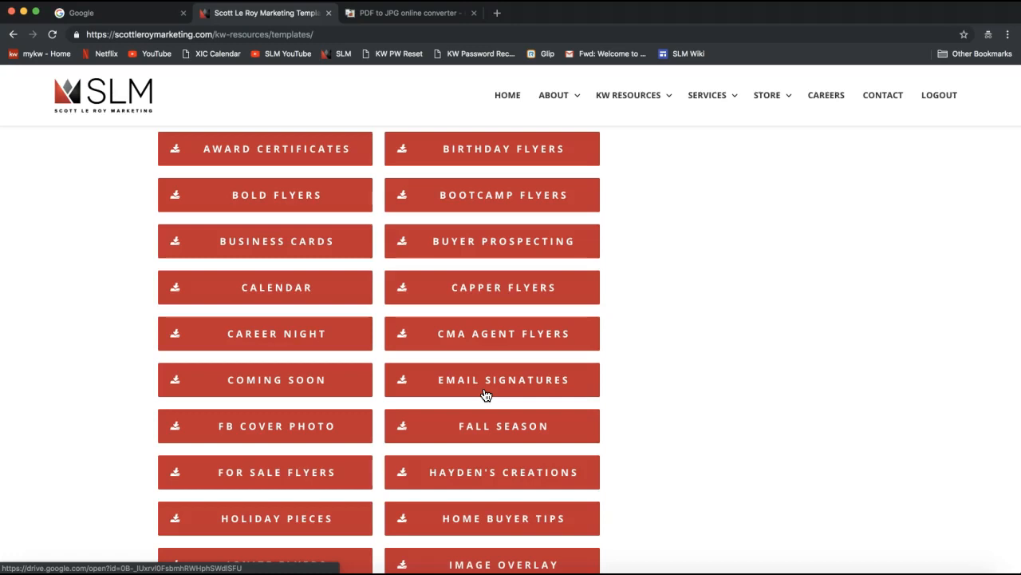
pyautogui.scroll(-1, 486, 395)
pyautogui.click(472, 356)
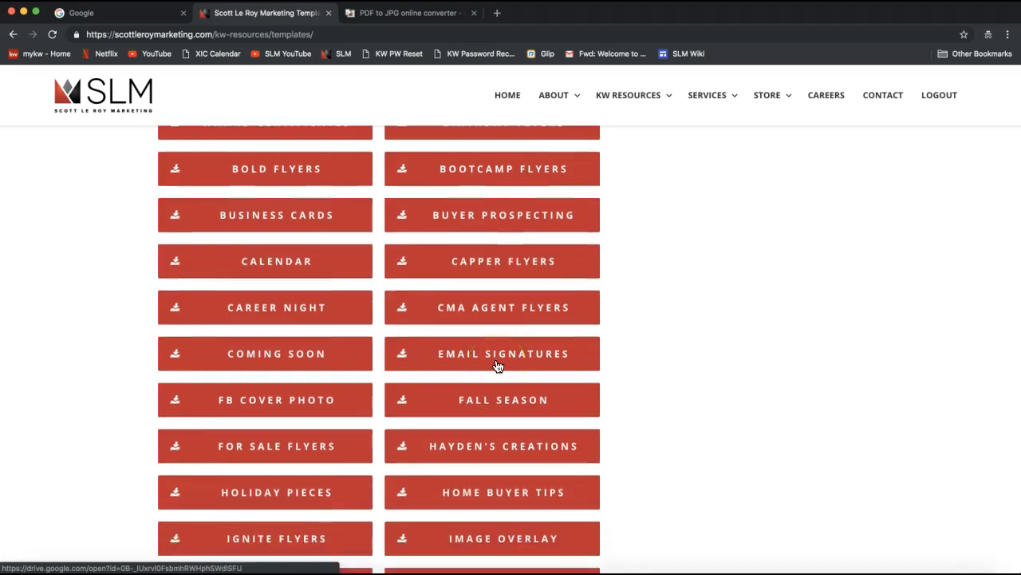
pyautogui.click(478, 361)
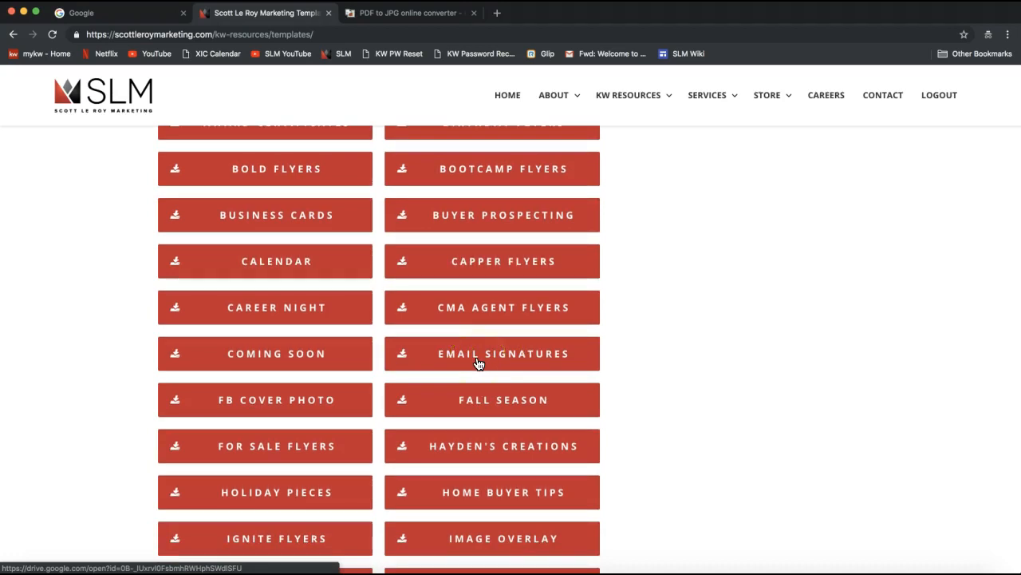
# Step: Use the Email Signatures download button to open the shared Drive folder
pyautogui.click(478, 362)
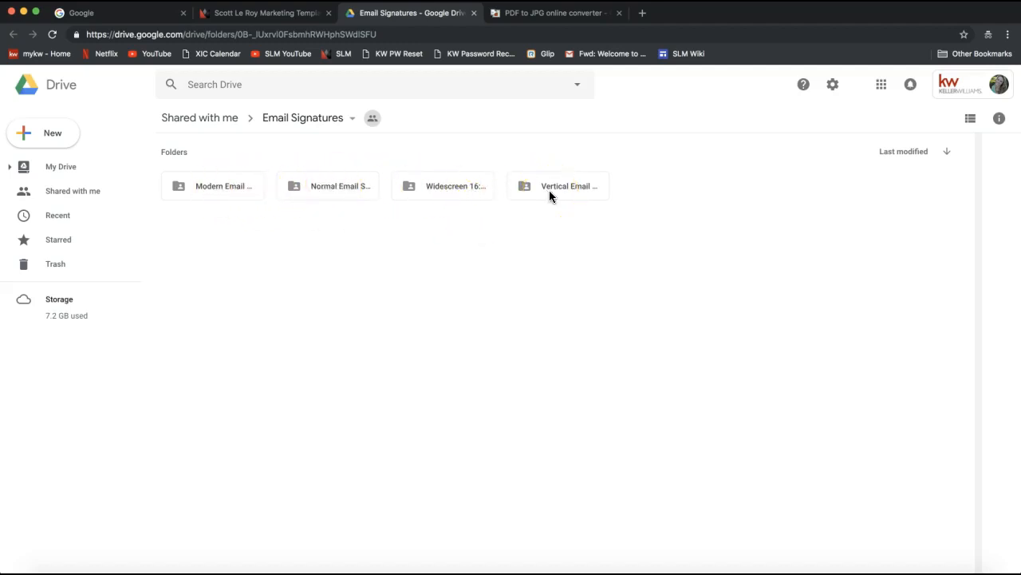
# Step: Open Modern Email Signatures, then the red Modern Email Signature #010 template in Slides
pyautogui.doubleClick(224, 187)
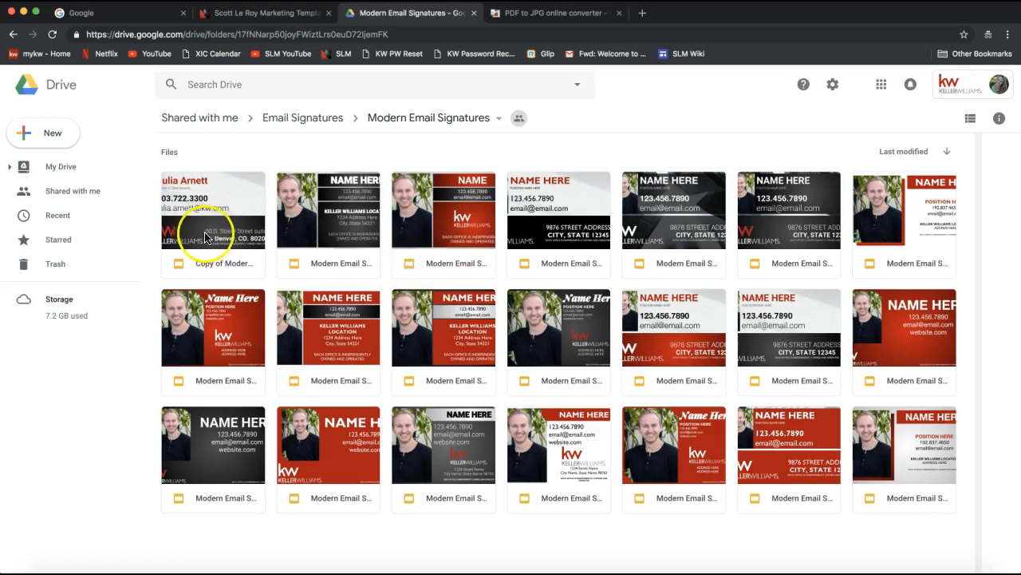
pyautogui.doubleClick(449, 237)
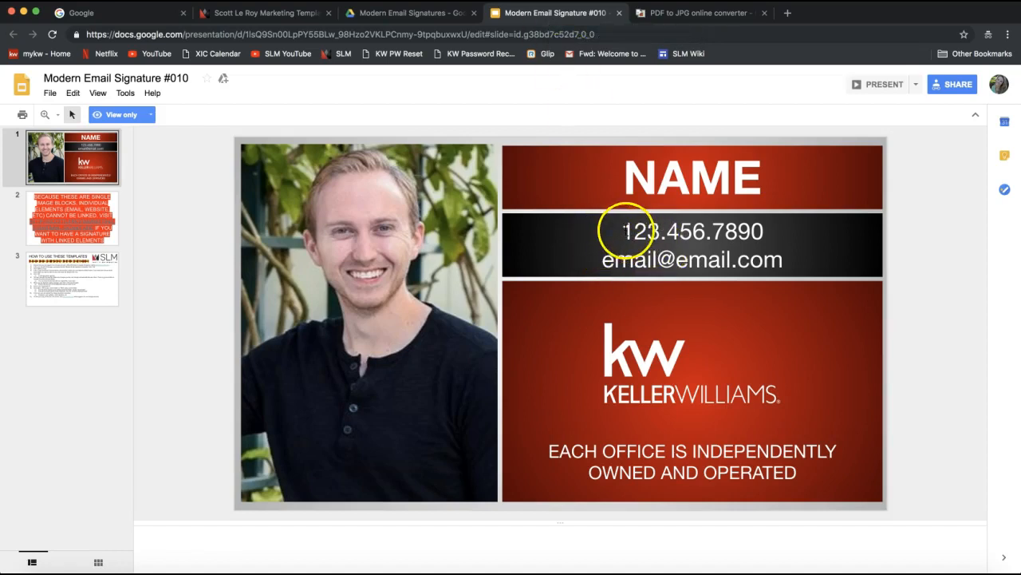
# Step: Test-select the #010 template's sample phone text, then return to the Modern Email Signatures folder
pyautogui.moveTo(623, 231); pyautogui.dragTo(667, 231)
pyautogui.click(726, 244)
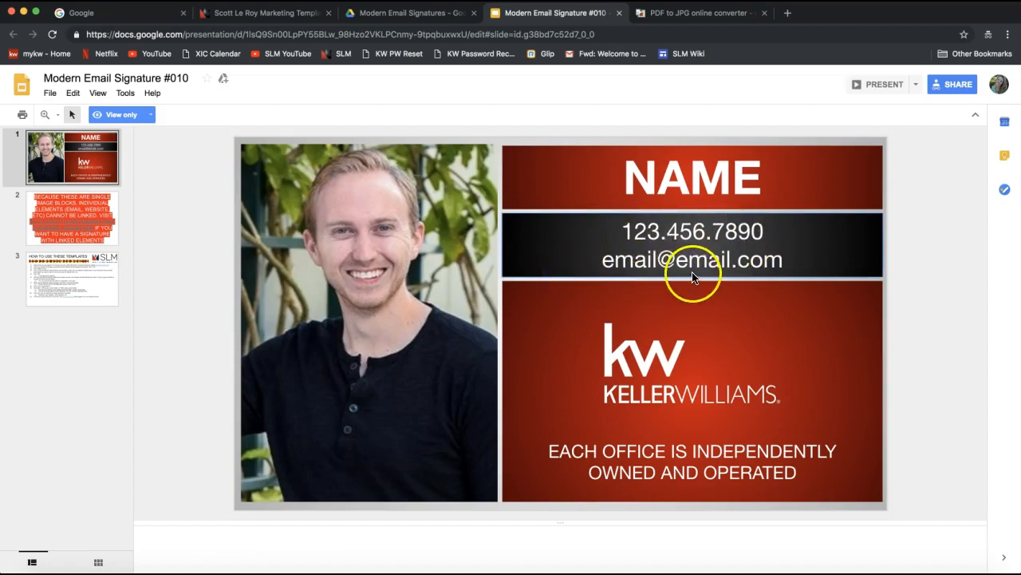
pyautogui.click(421, 13)
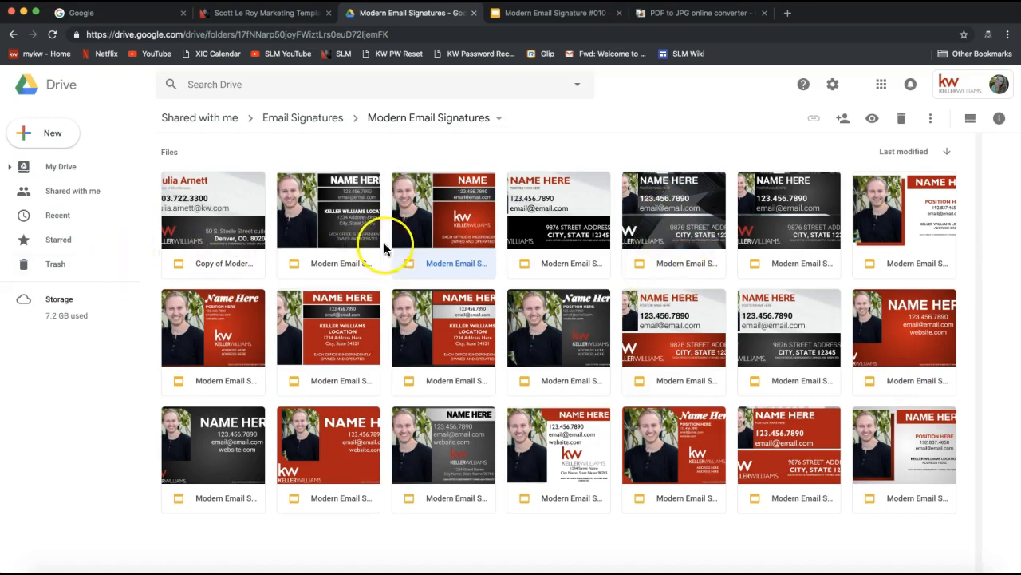
# Step: Open the dark cityscape Modern Email Signature #004 template and close the #010 tab
pyautogui.doubleClick(681, 214)
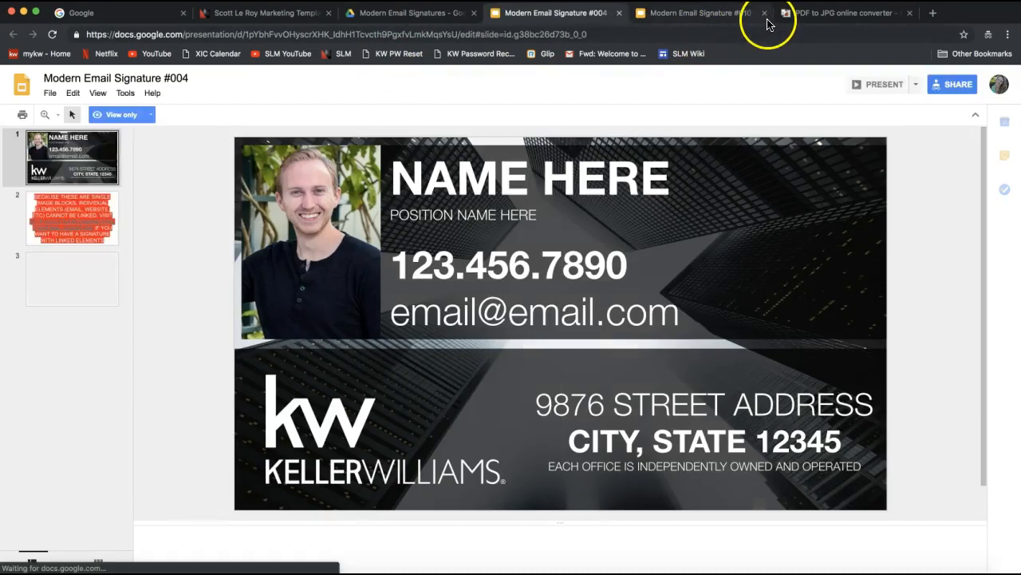
pyautogui.click(764, 13)
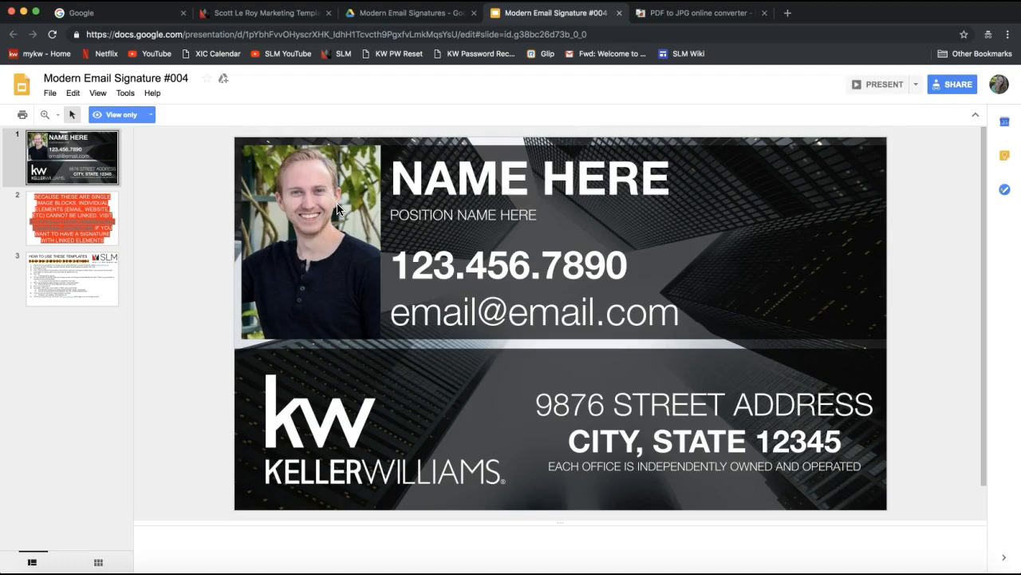
pyautogui.click(999, 86)
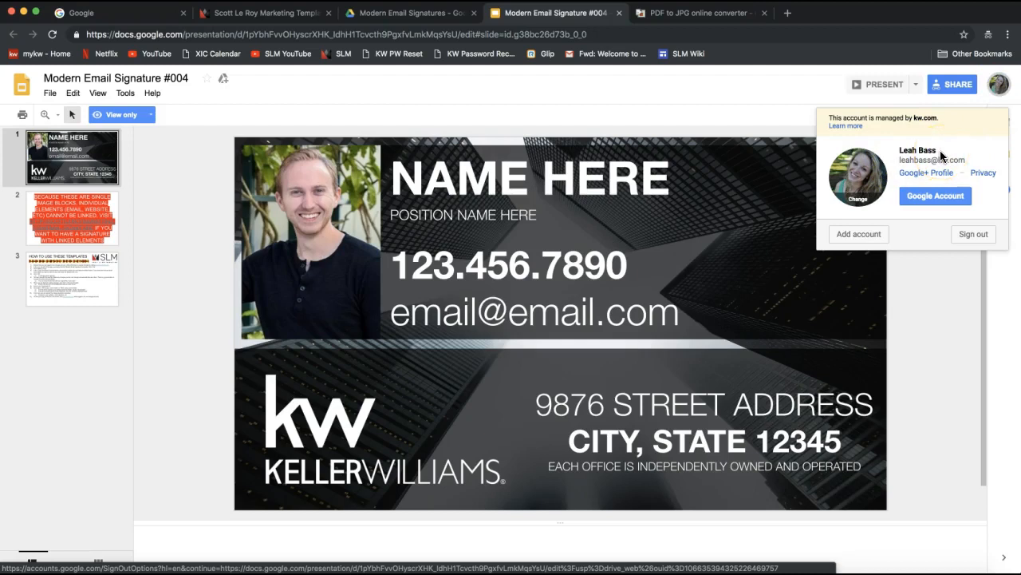
pyautogui.click(720, 96)
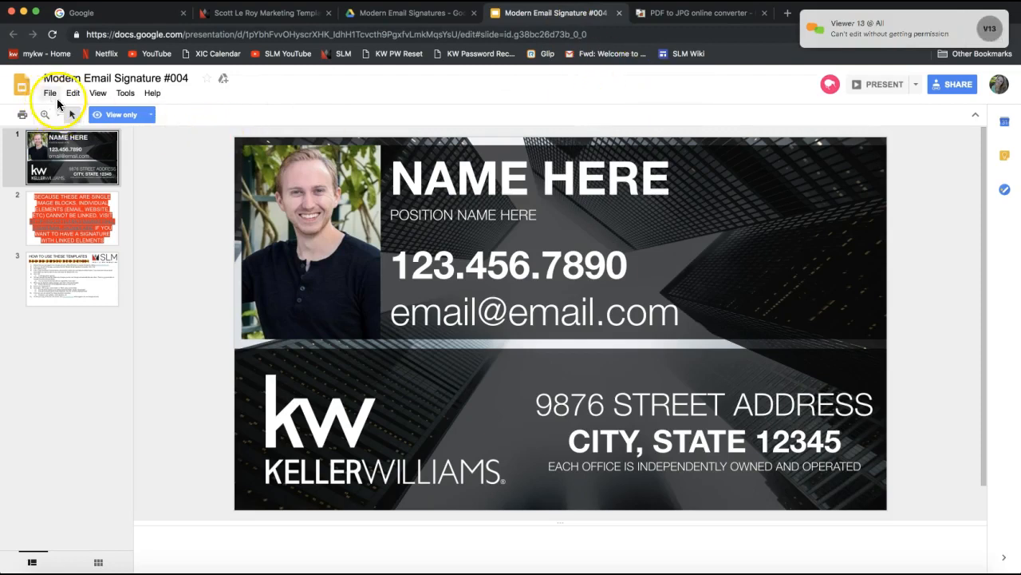
pyautogui.click(465, 214)
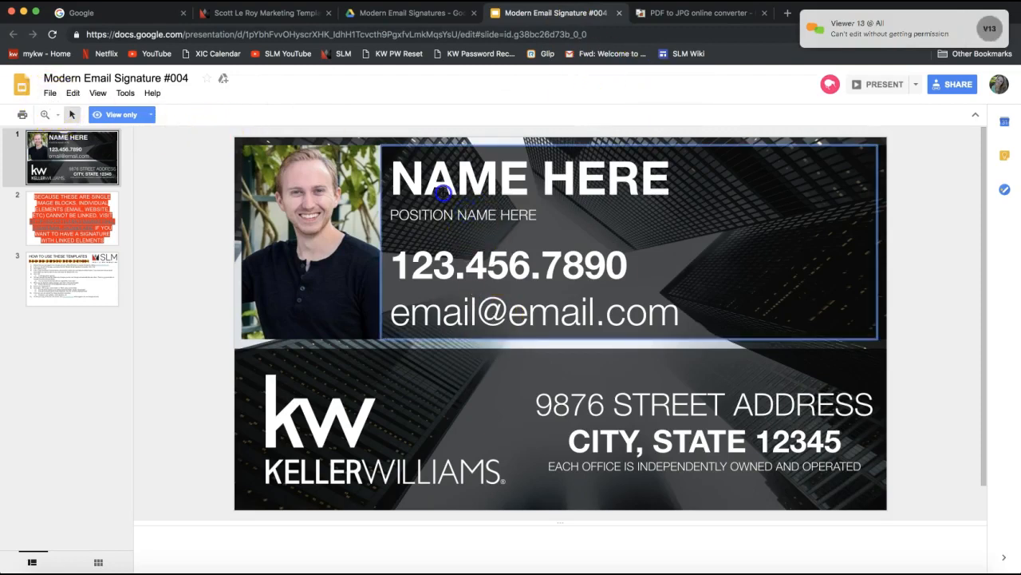
# Step: Inspect the #004 logo and address blocks, then bring up the File menu
pyautogui.click(386, 453)
pyautogui.click(701, 417)
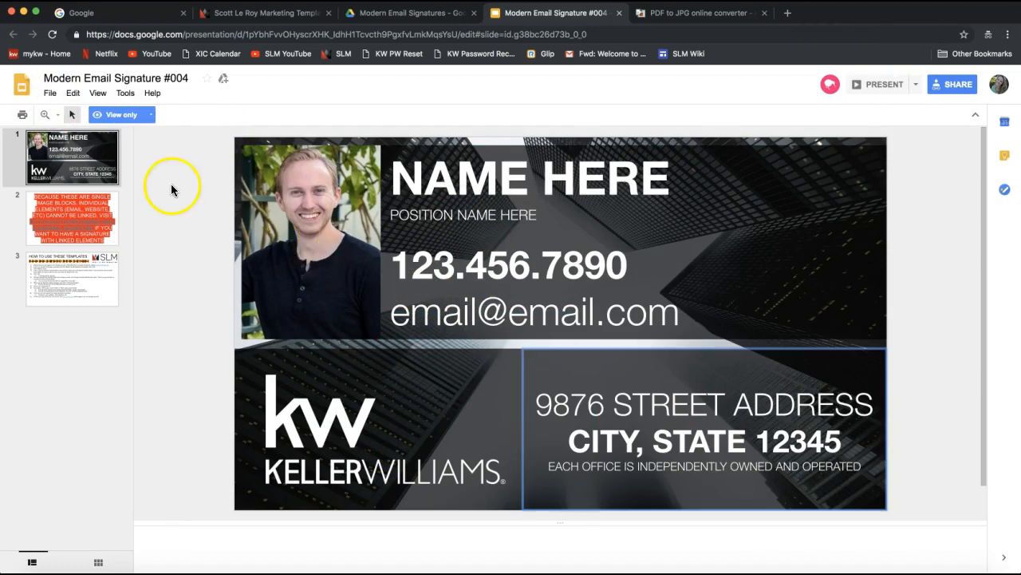
pyautogui.click(50, 94)
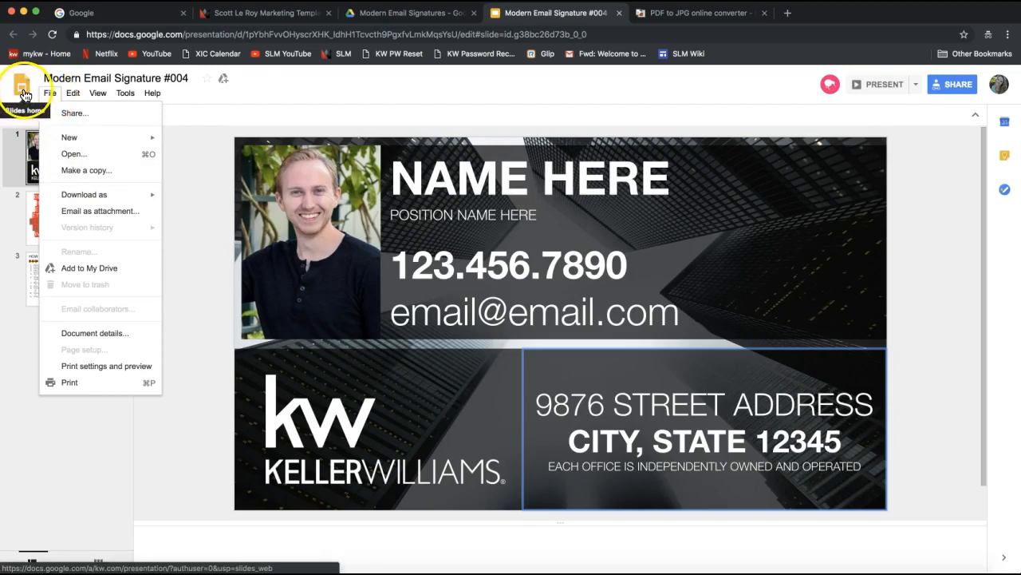
# Step: Make a copy of #004 named with the agent's first name plus Real Estate Email Signature
pyautogui.click(97, 179)
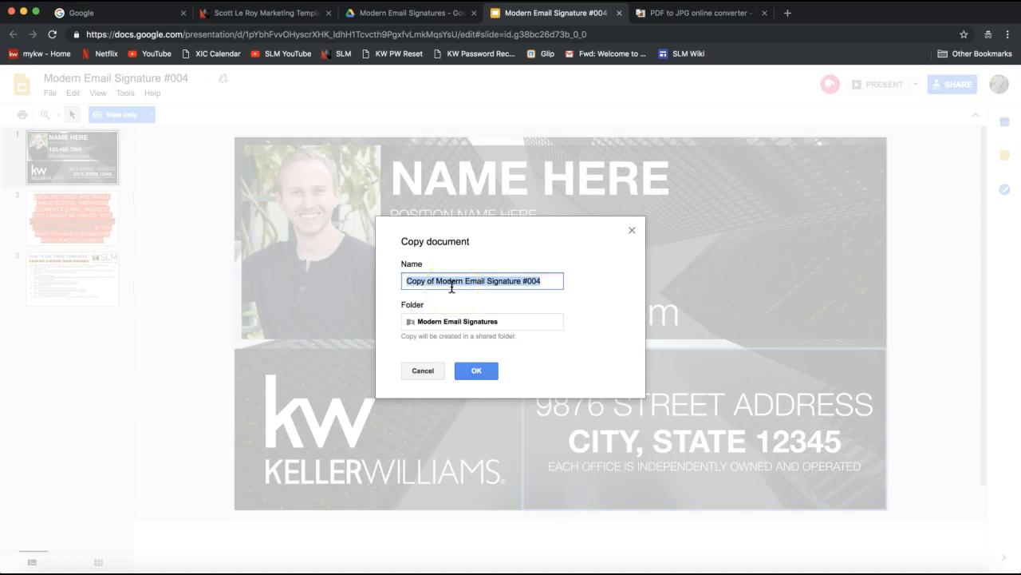
pyautogui.write('4')
pyautogui.write("eah's")
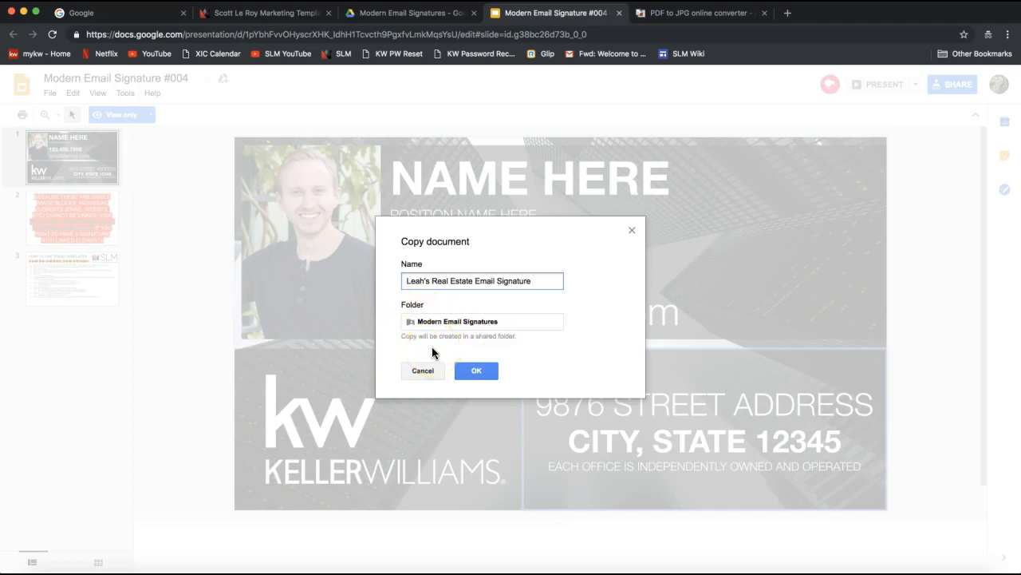
pyautogui.click(479, 371)
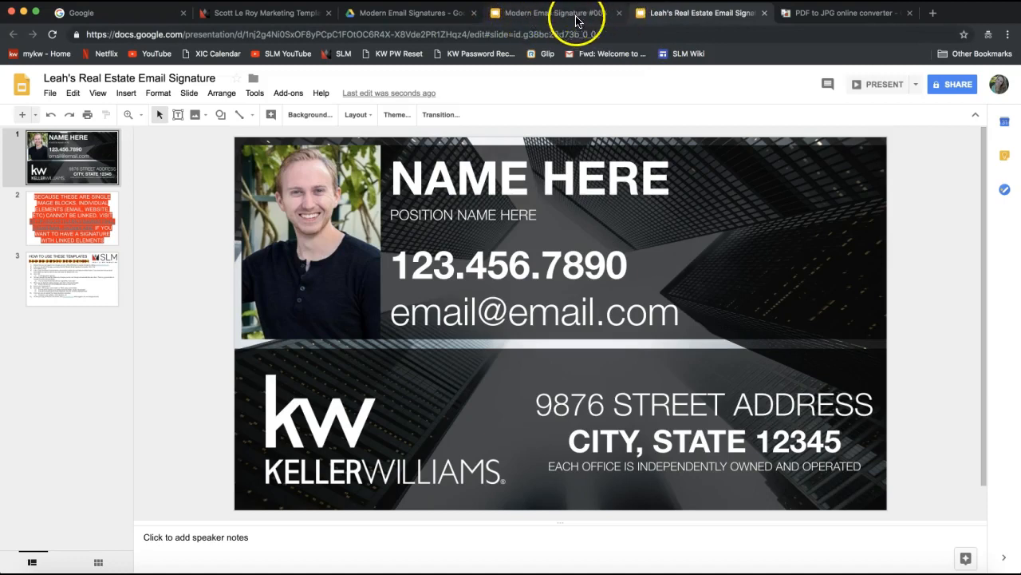
# Step: Close the original view-only Modern Email Signature #004 tab
pyautogui.click(620, 13)
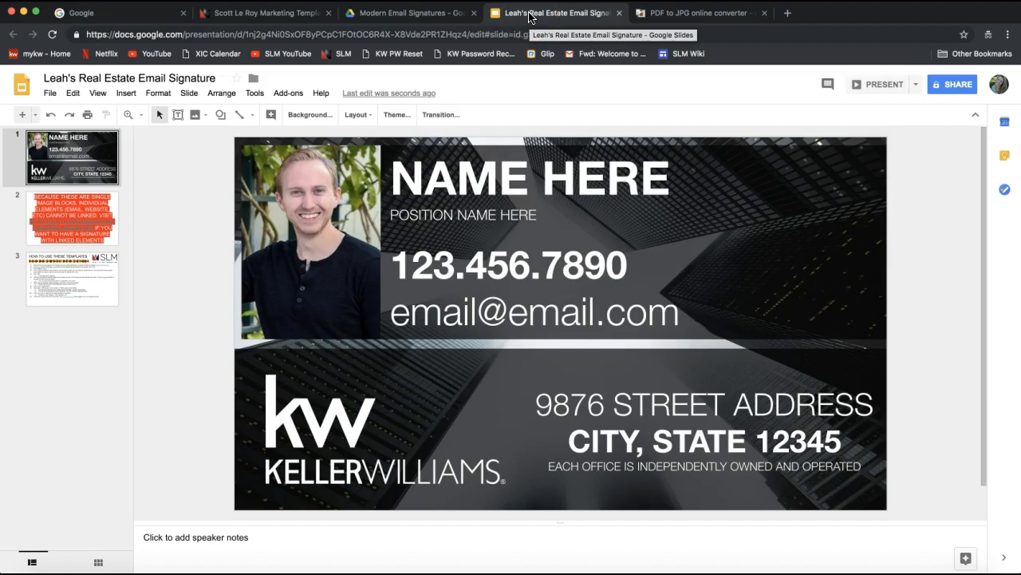
# Step: Replace the NAME HERE placeholder with the agent's full name in capitals
pyautogui.click(456, 177)
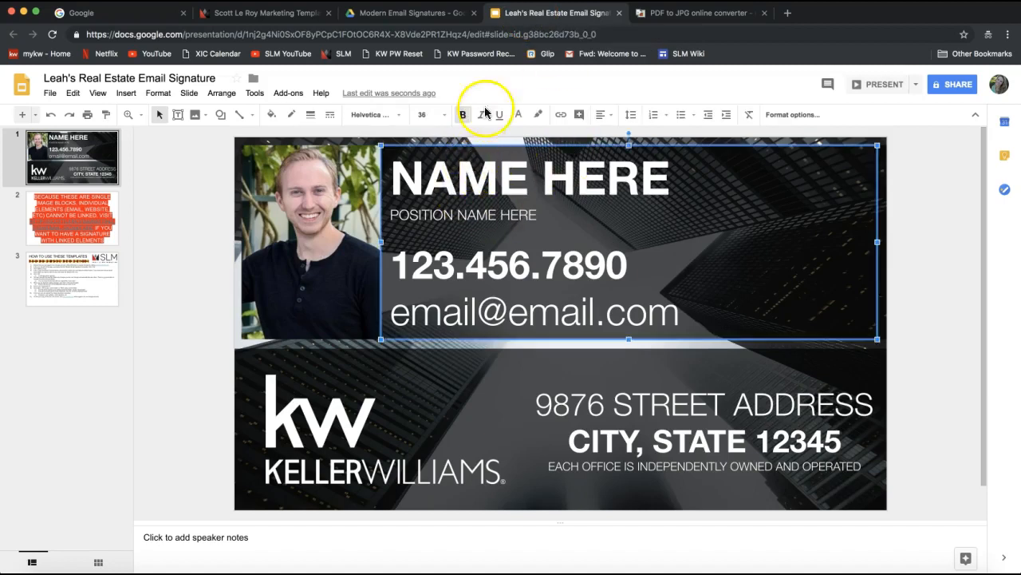
pyautogui.click(452, 185)
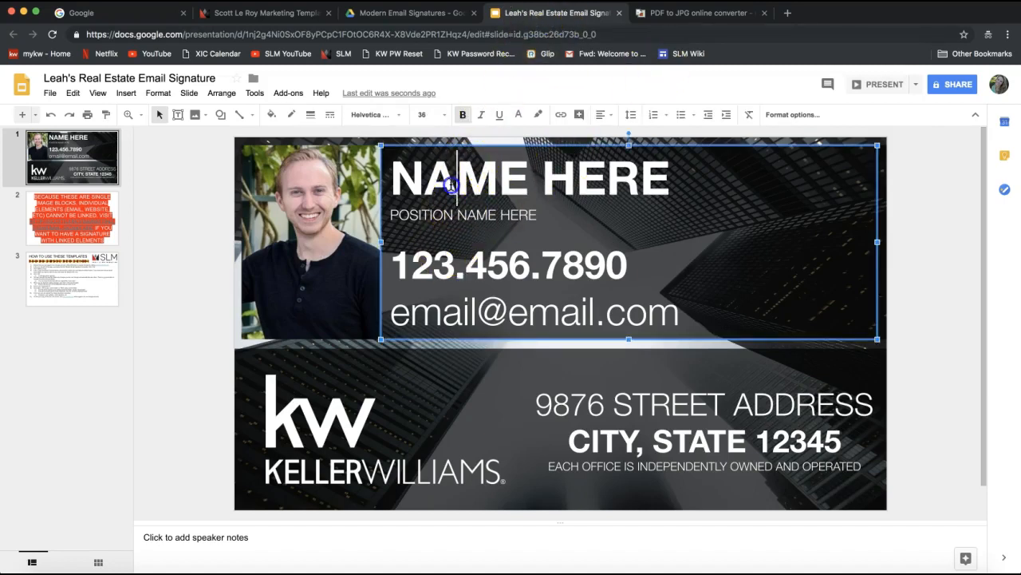
pyautogui.tripleClick(452, 184)
pyautogui.doubleClick(460, 181)
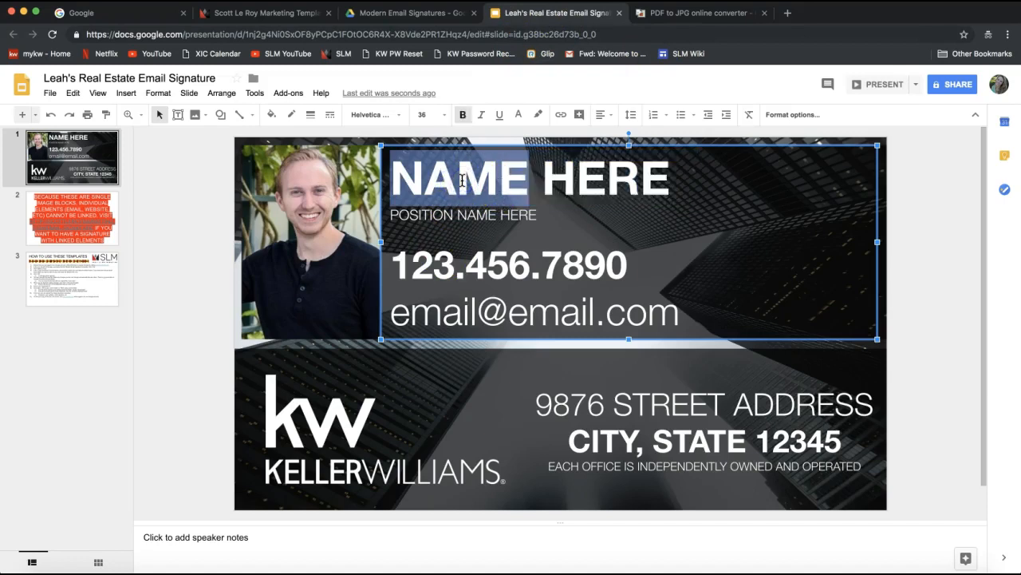
pyautogui.click(448, 180)
pyautogui.click(453, 183)
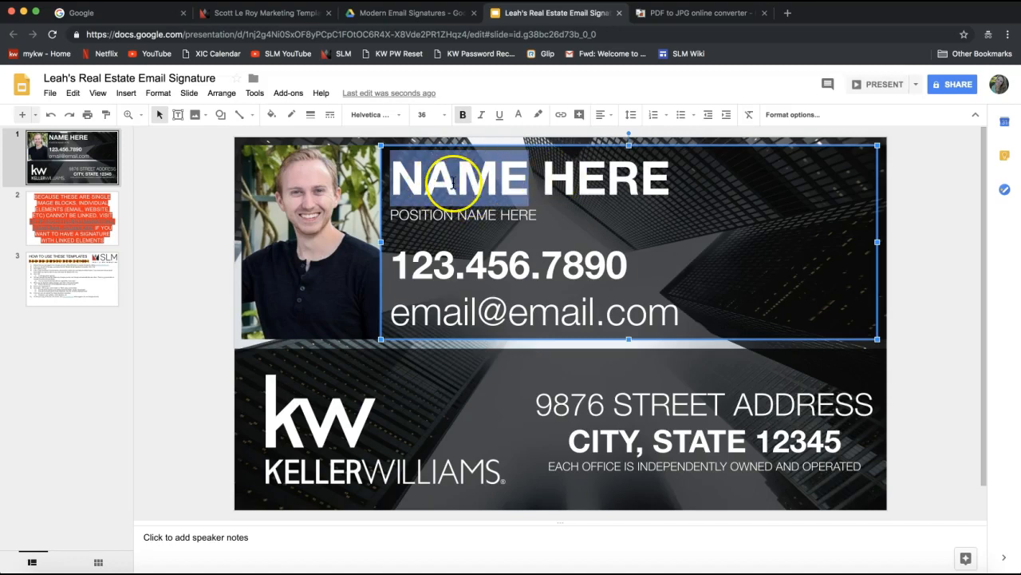
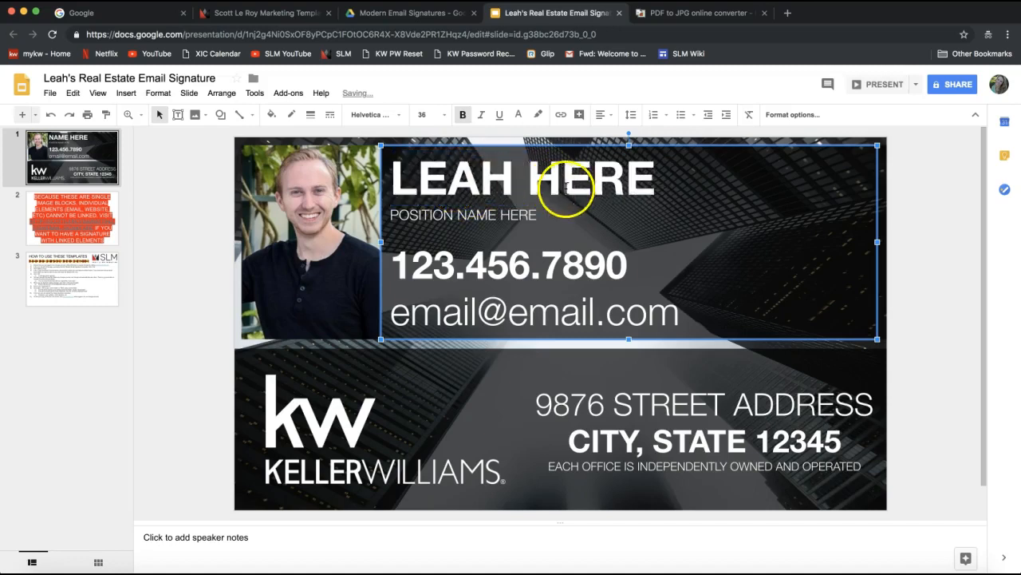
pyautogui.doubleClick(656, 177)
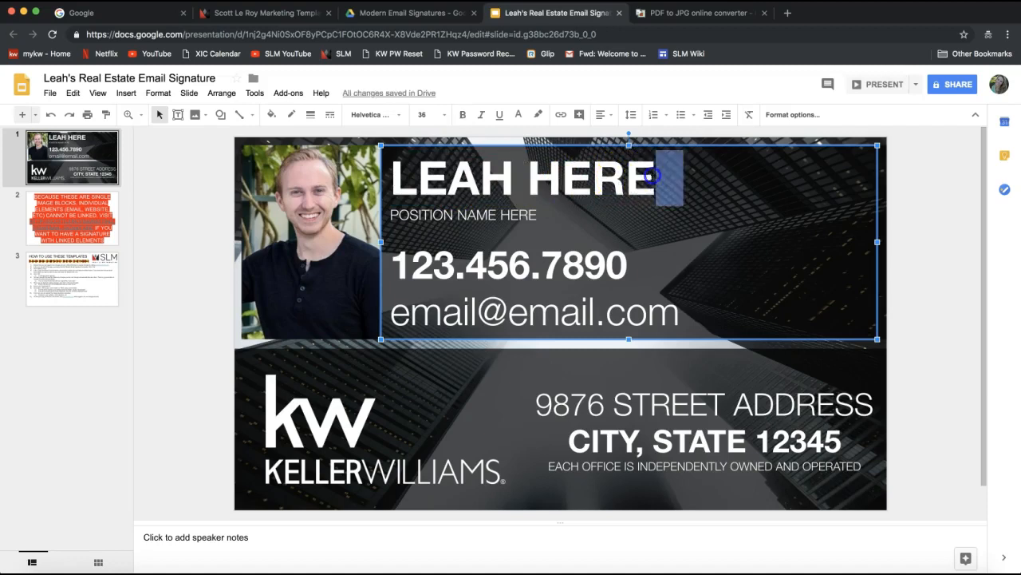
pyautogui.click(656, 177)
pyautogui.press('BackSpace')
pyautogui.press('BackSpace')
pyautogui.press('BackSpace')
pyautogui.press('BackSpace')
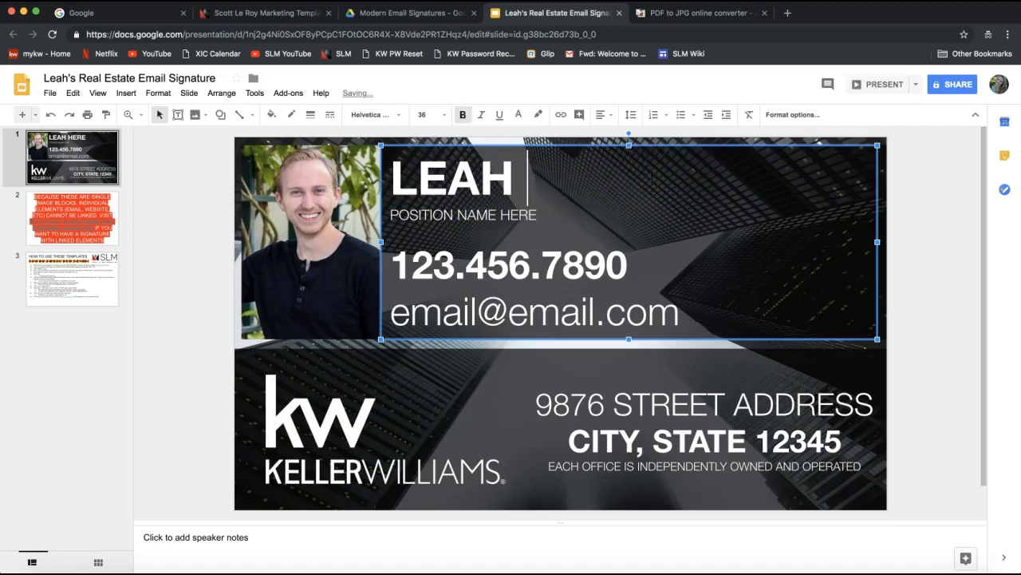
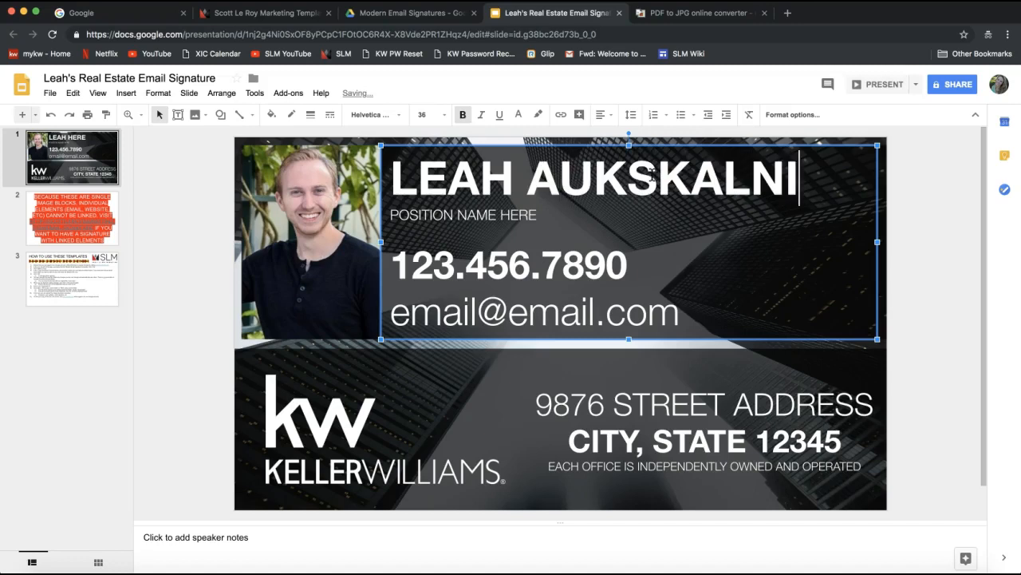
pyautogui.click(652, 182)
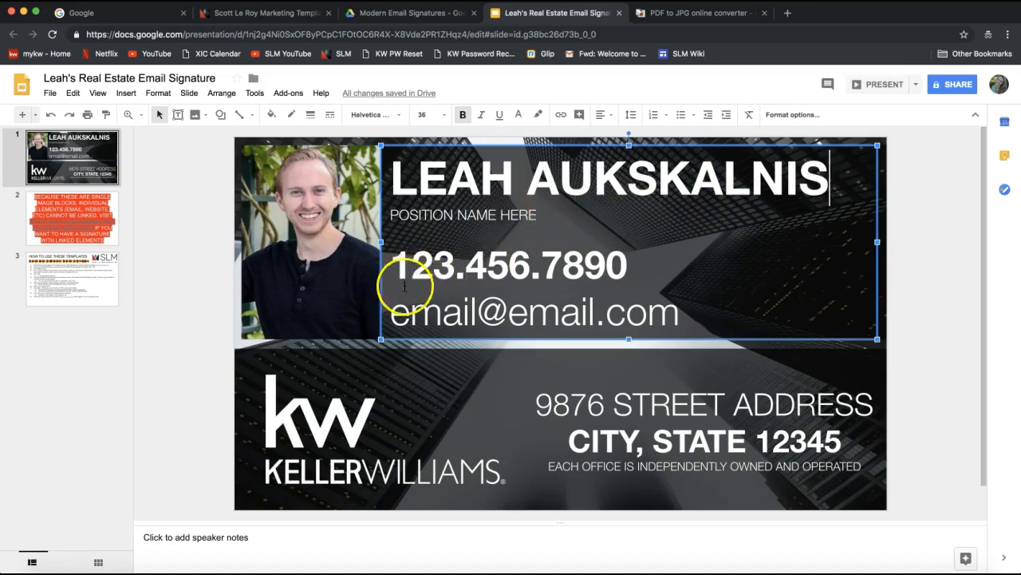
# Step: Retype the phone line as 123.456.7890
pyautogui.doubleClick(422, 266)
pyautogui.click(434, 267)
pyautogui.moveTo(393, 266); pyautogui.dragTo(625, 266)
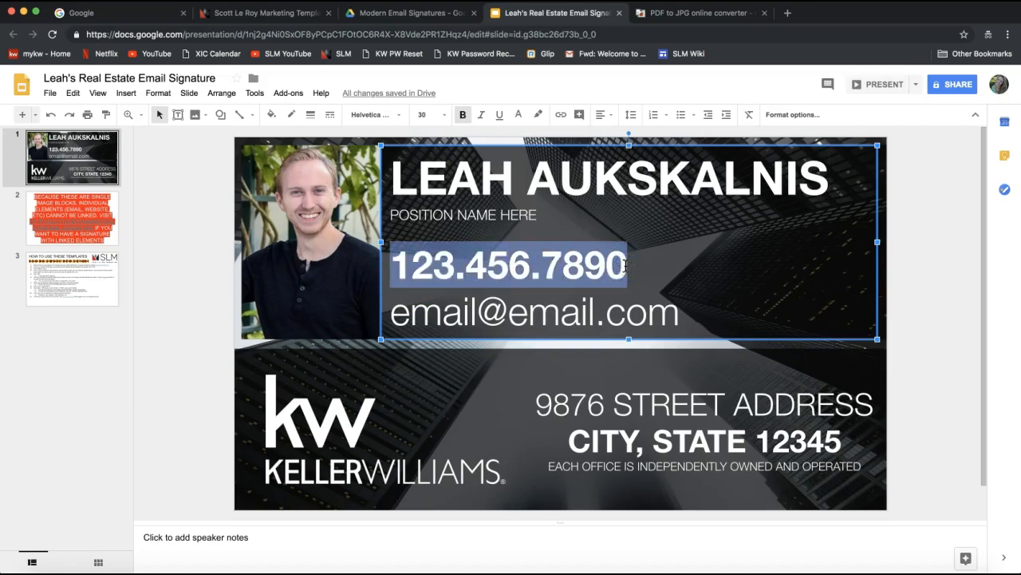
pyautogui.write('321')
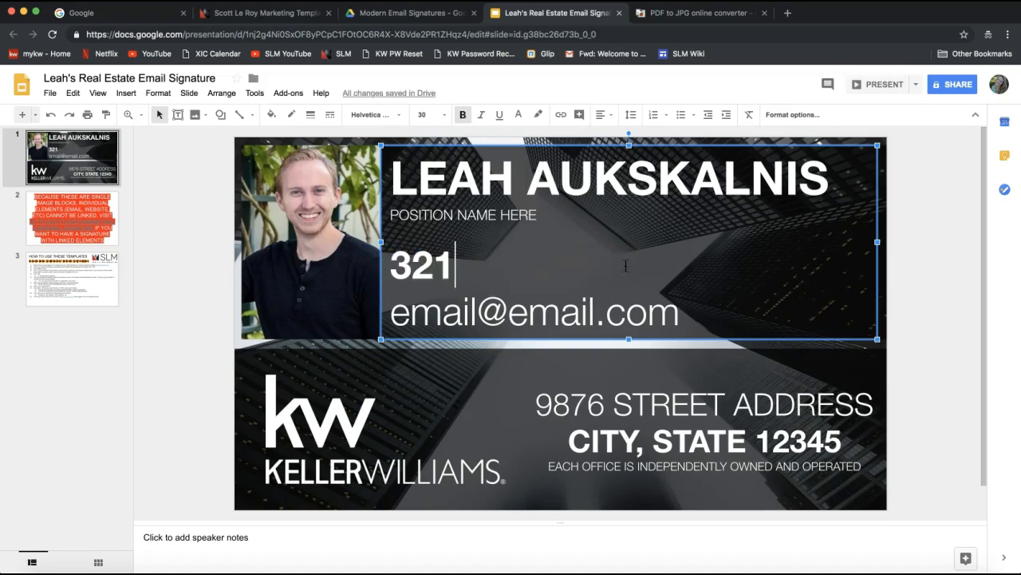
pyautogui.write('.')
pyautogui.press('BackSpace')
pyautogui.press('BackSpace')
pyautogui.press('BackSpace')
pyautogui.press('BackSpace')
pyautogui.write('123.456.789')
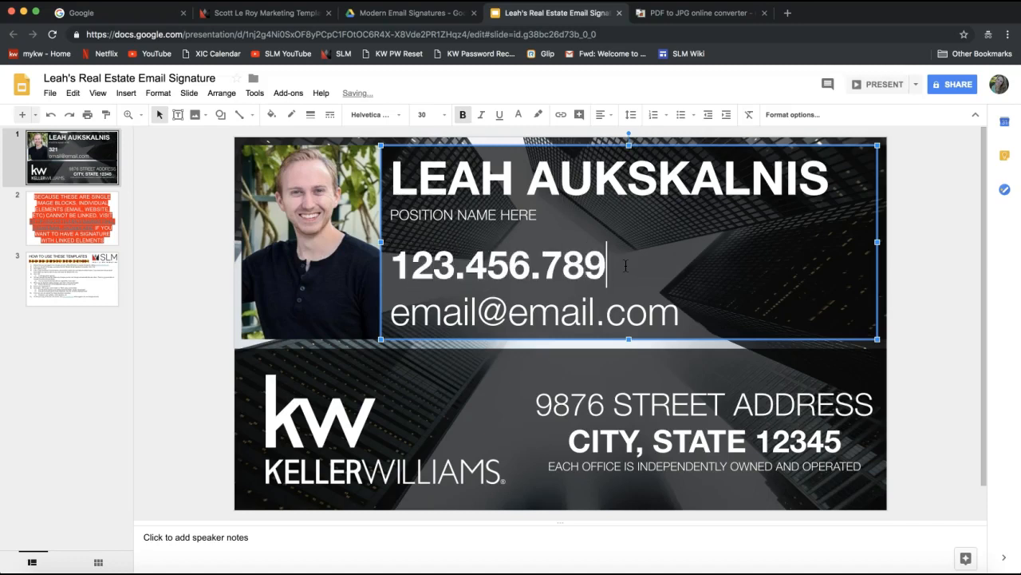
pyautogui.write('0')
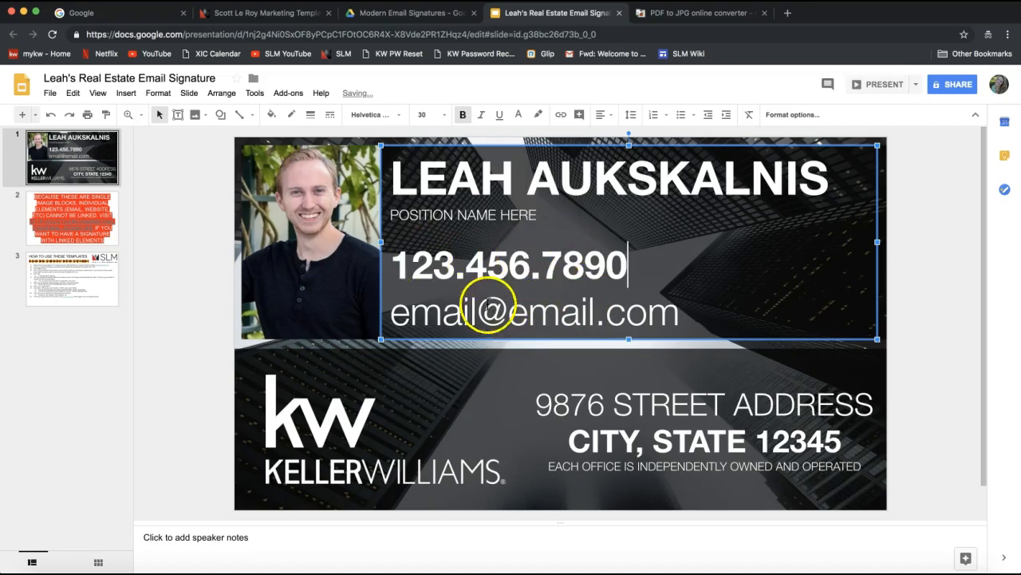
# Step: Change the email address to the agent's user name at the kw domain
pyautogui.doubleClick(431, 311)
pyautogui.press('BackSpace')
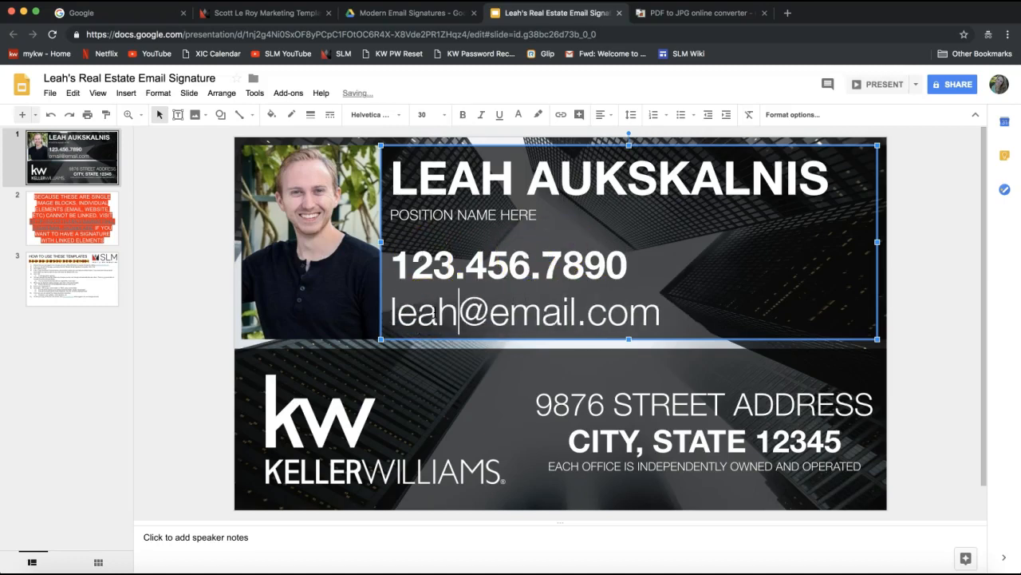
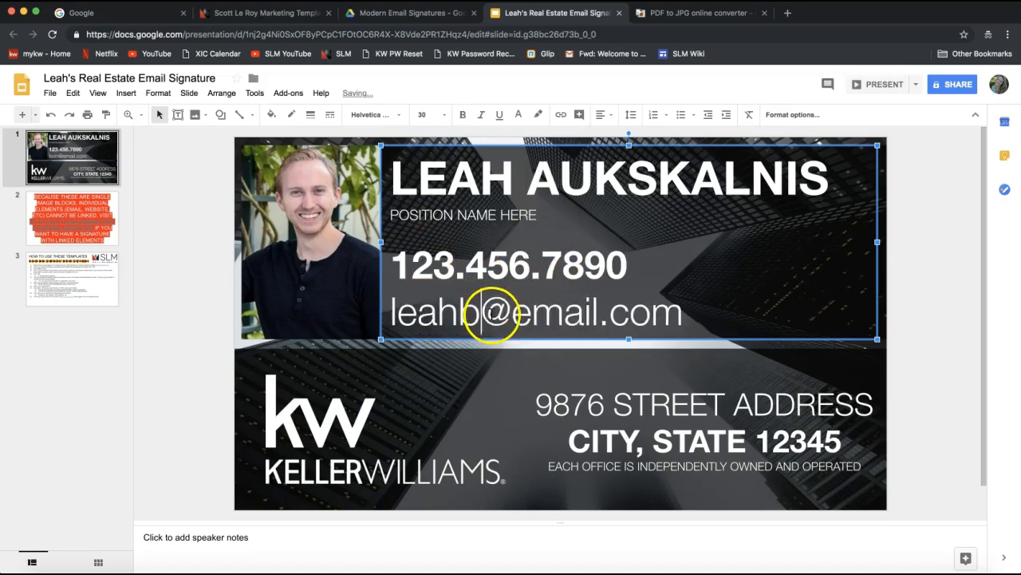
pyautogui.doubleClick(569, 319)
pyautogui.write('kw')
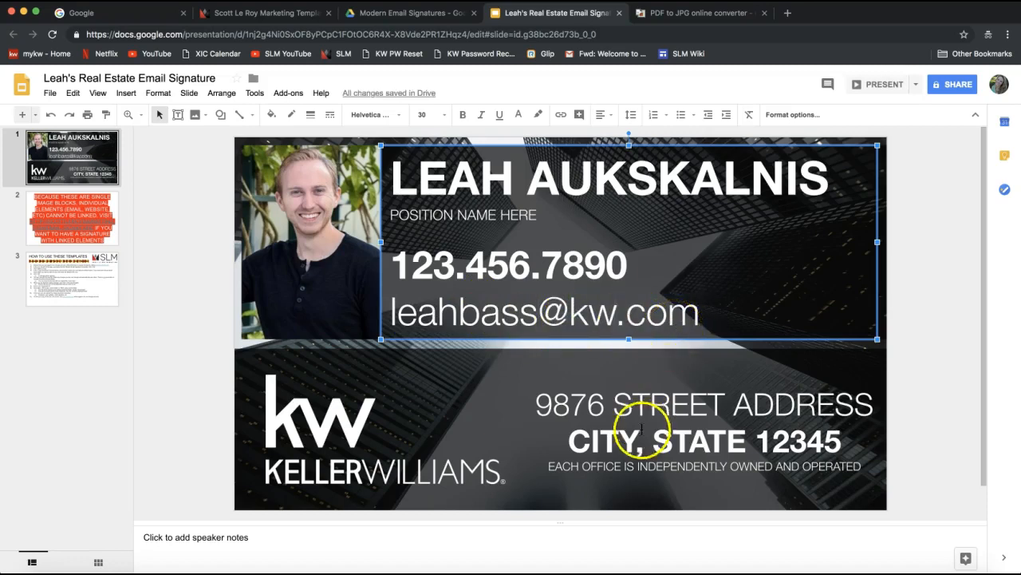
pyautogui.click(581, 403)
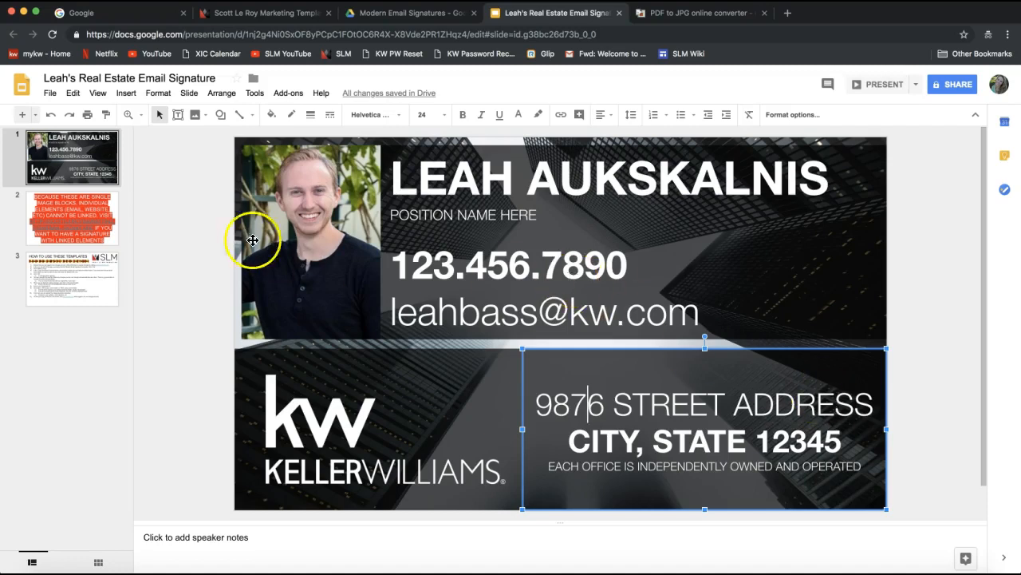
pyautogui.click(319, 234)
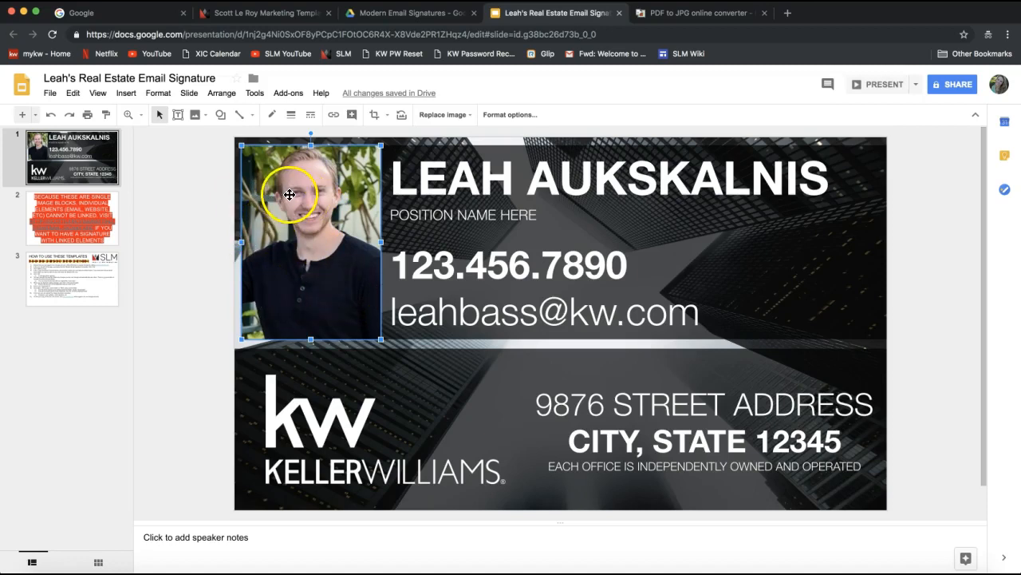
# Step: Replace the placeholder headshot with the agent's photo uploaded from the Desktop
pyautogui.rightClick(290, 195)
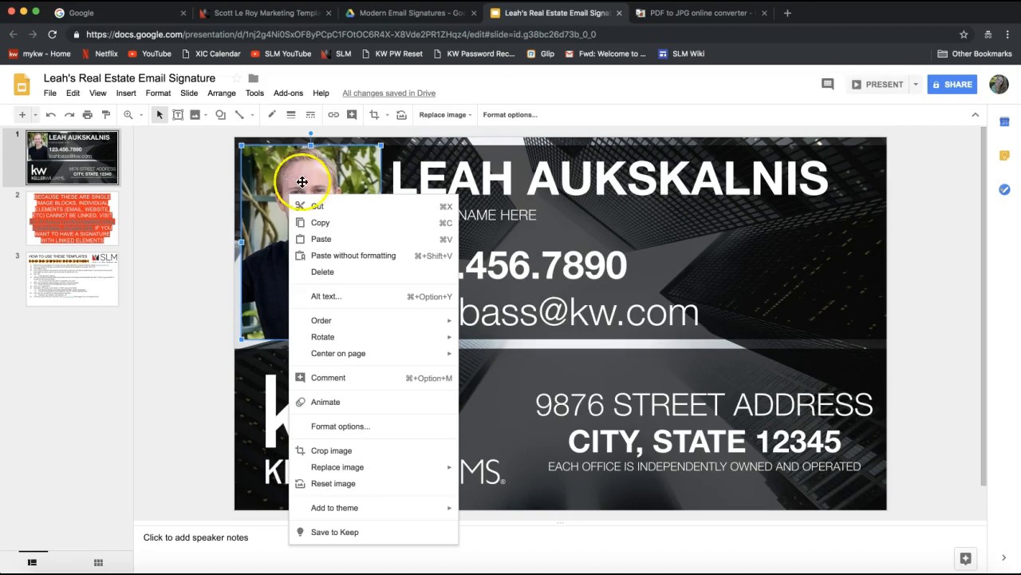
pyautogui.moveTo(367, 468)
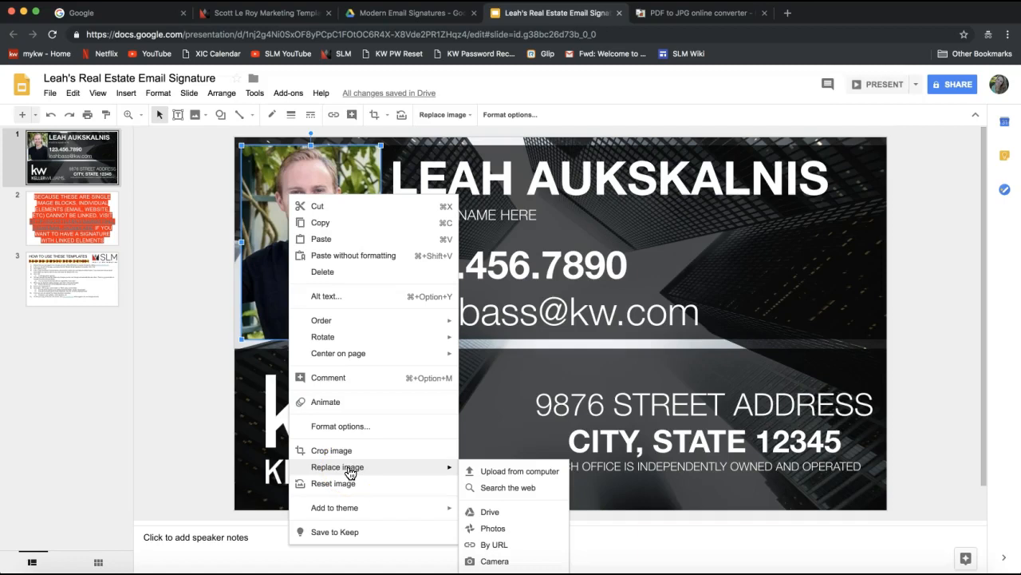
pyautogui.rightClick(294, 165)
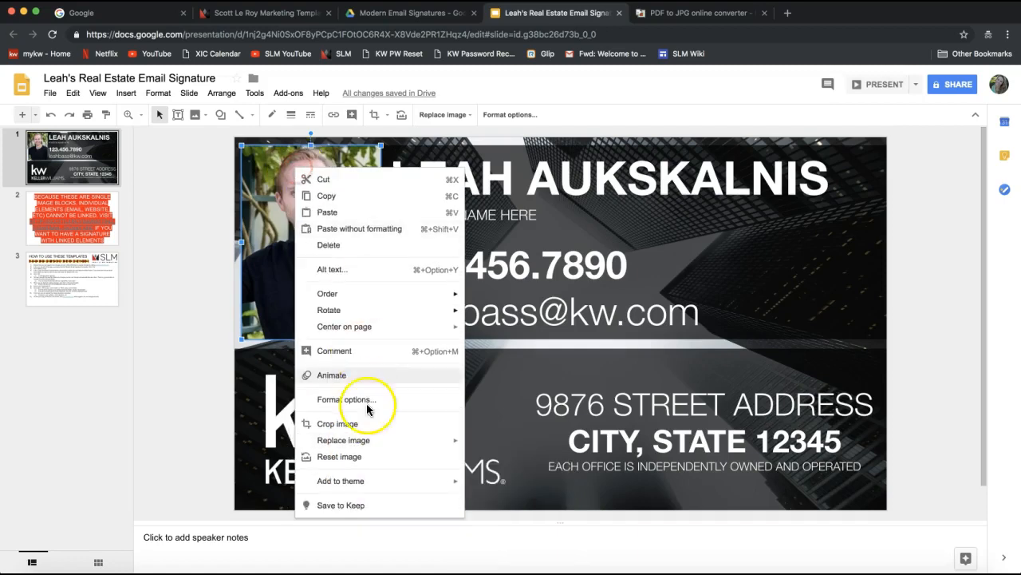
pyautogui.moveTo(370, 448)
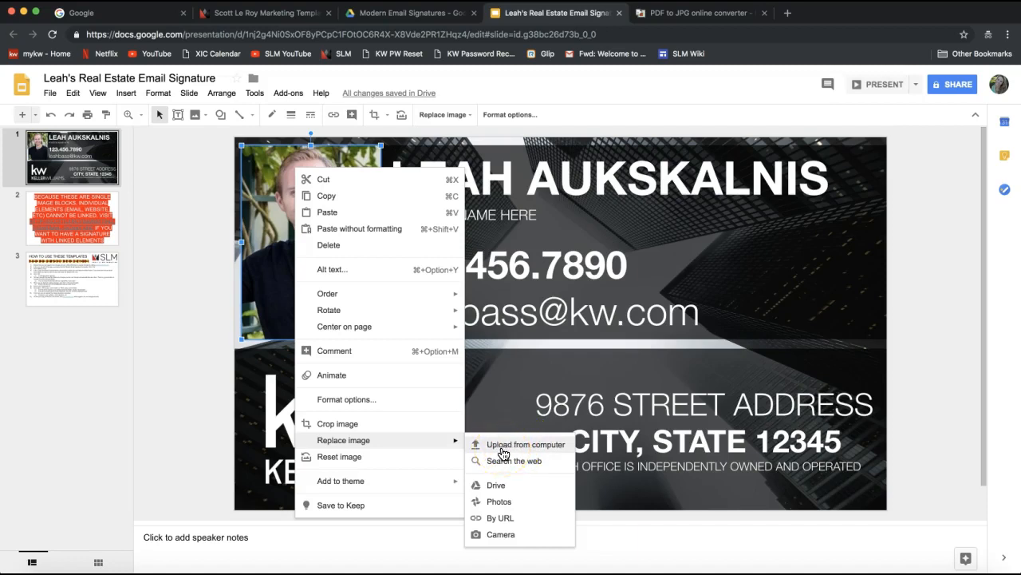
pyautogui.click(503, 444)
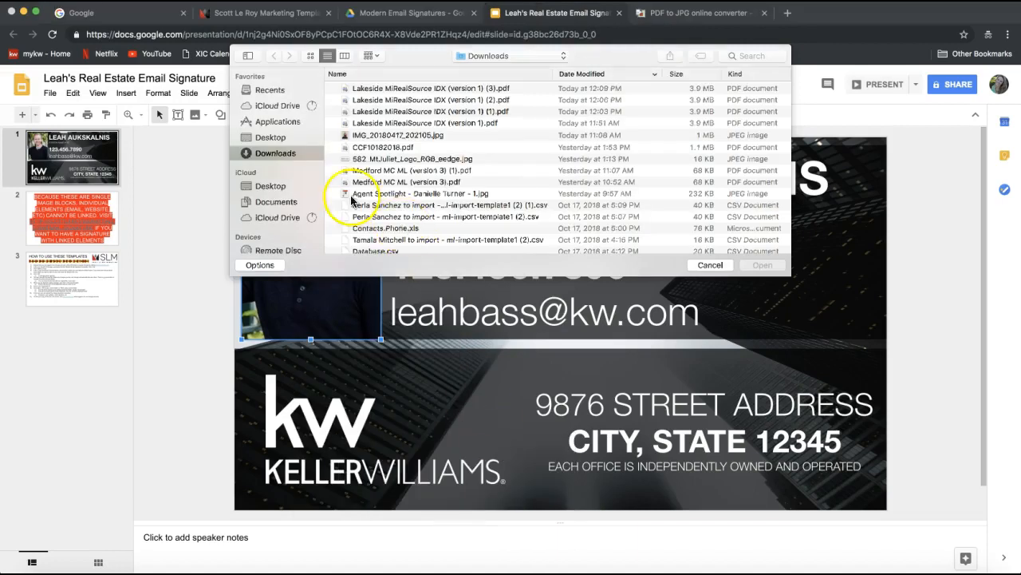
pyautogui.click(270, 137)
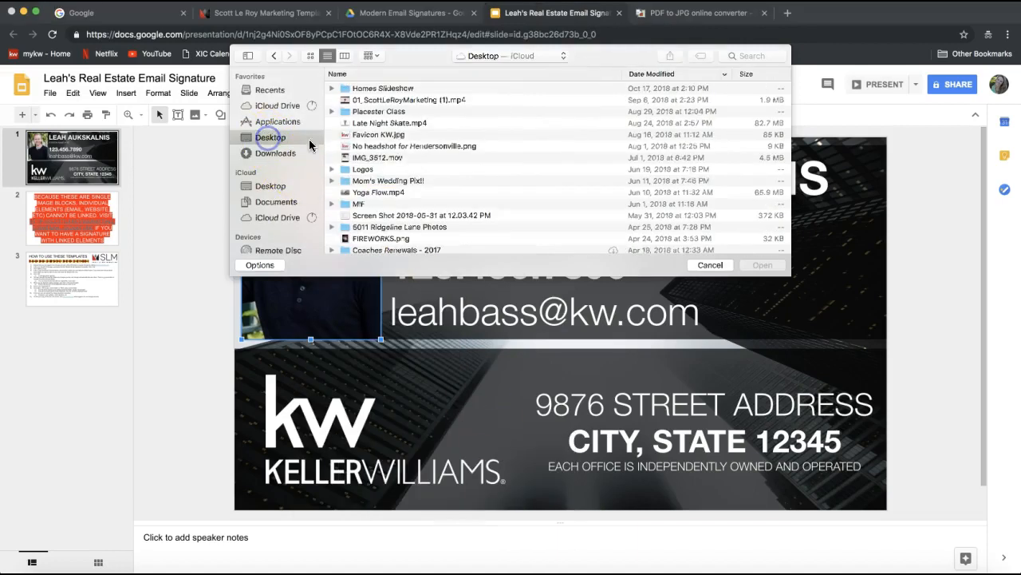
pyautogui.scroll(-5, 395, 133)
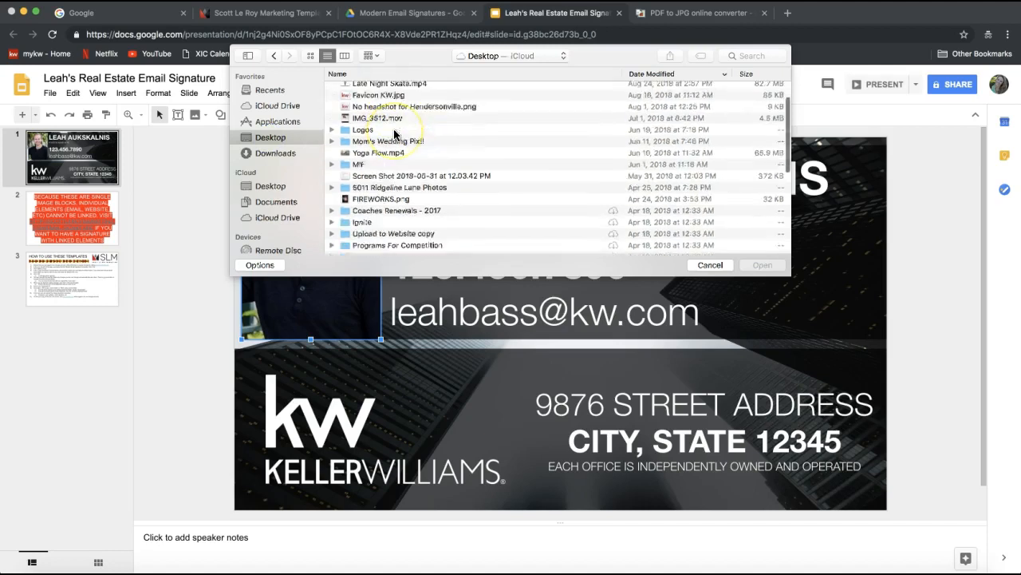
pyautogui.scroll(-5, 394, 133)
pyautogui.click(391, 162)
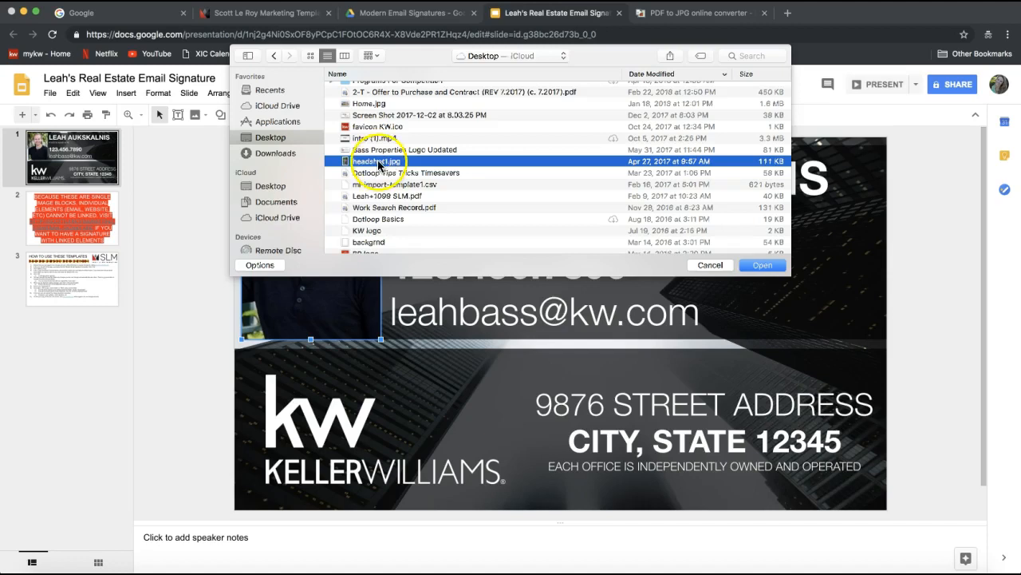
pyautogui.doubleClick(382, 162)
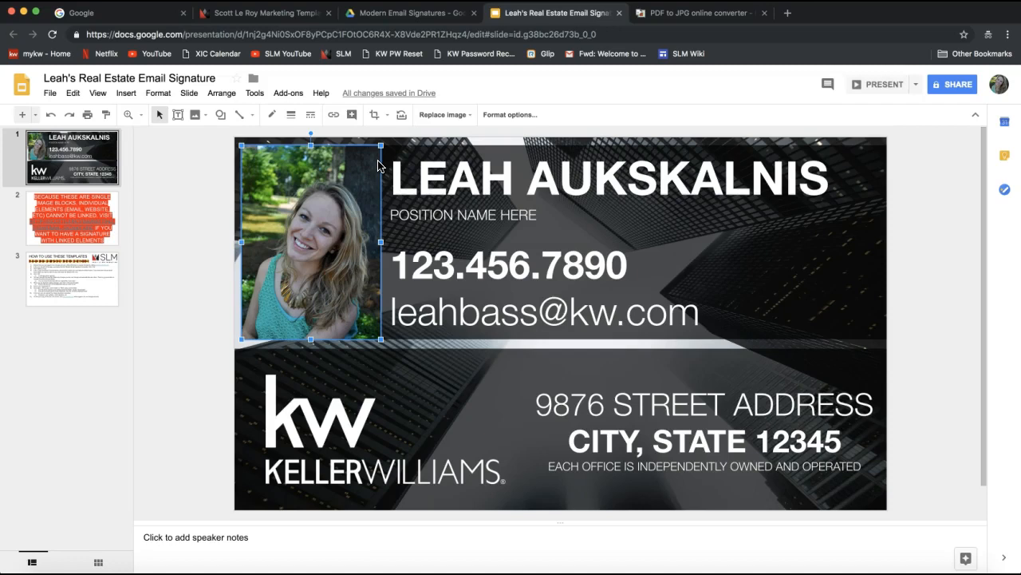
# Step: Dismiss the headshot's menu, deselect everything, and bring up the Image insert options
pyautogui.rightClick(269, 169)
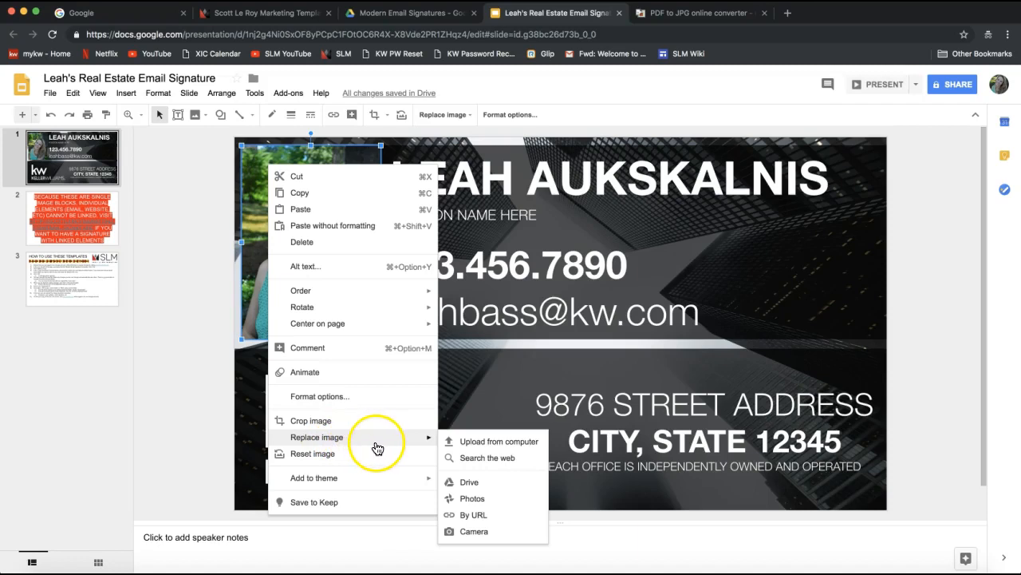
pyautogui.click(468, 392)
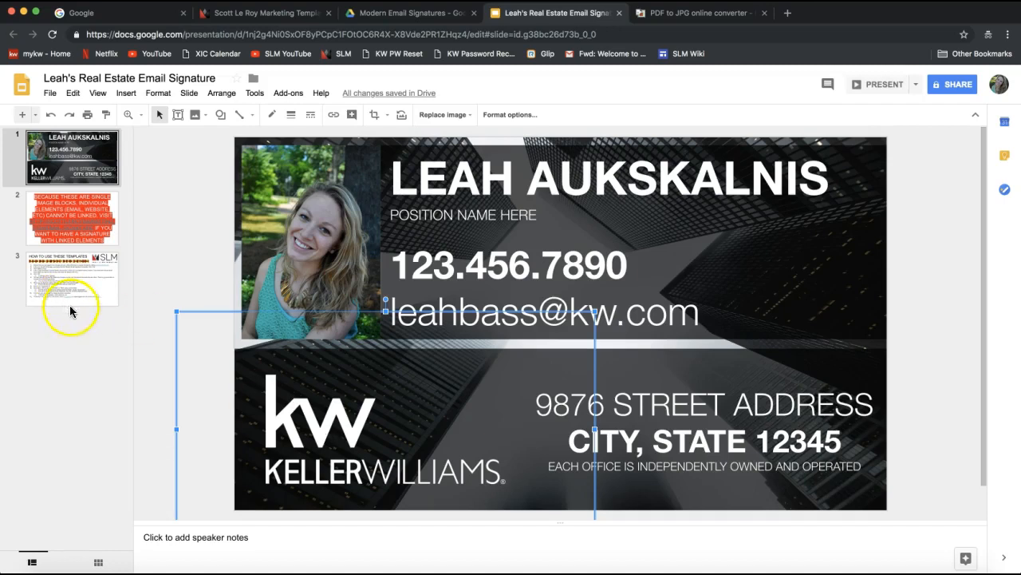
pyautogui.click(175, 234)
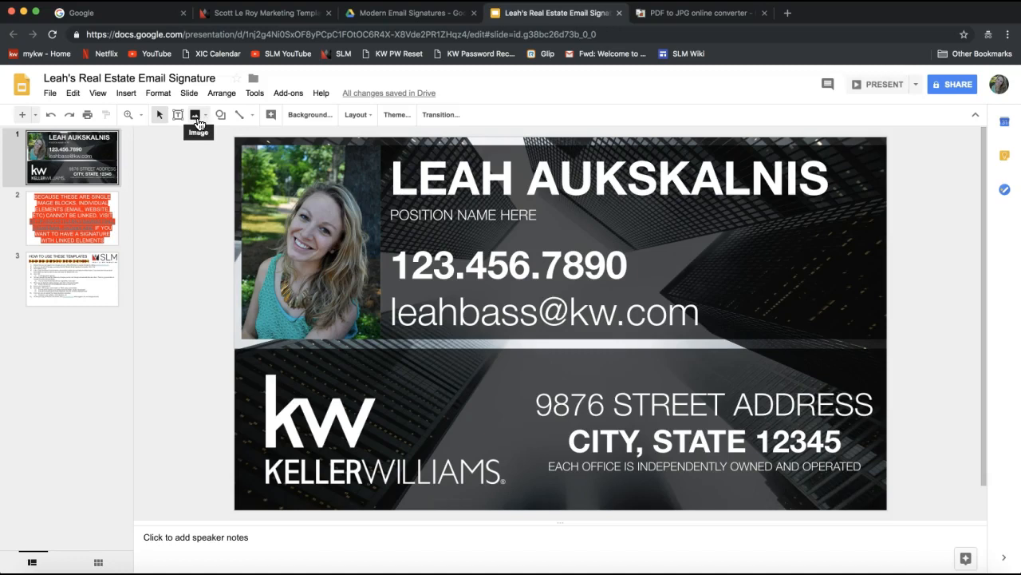
pyautogui.click(198, 121)
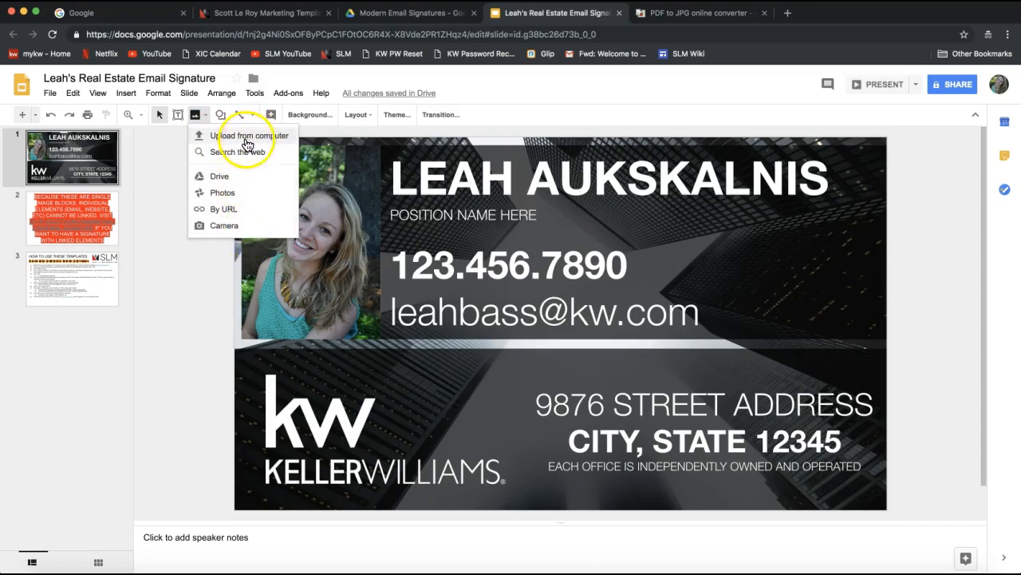
# Step: Upload the Bass Properties logo file from the Desktop onto the slide
pyautogui.click(240, 137)
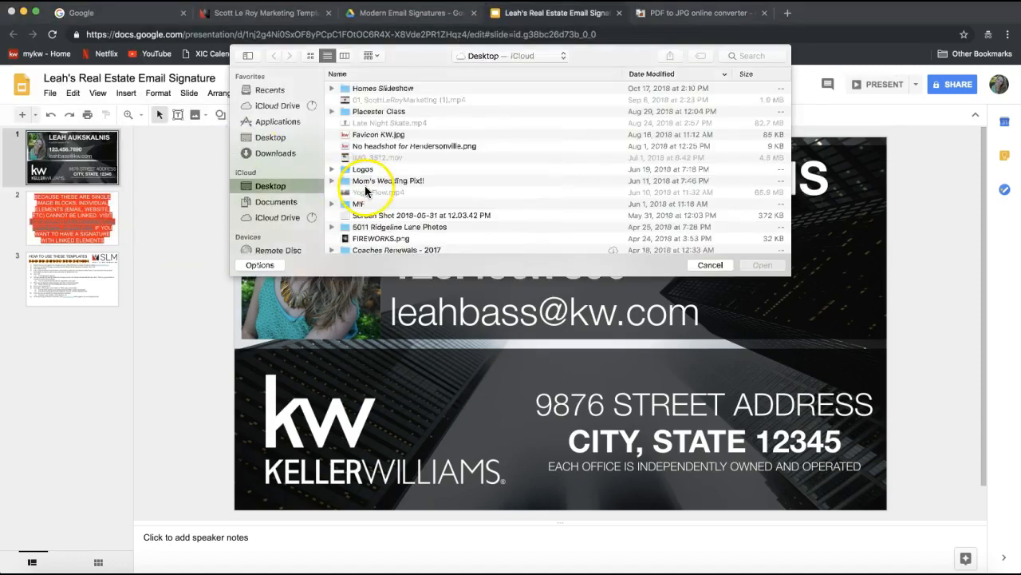
pyautogui.click(275, 152)
pyautogui.click(271, 137)
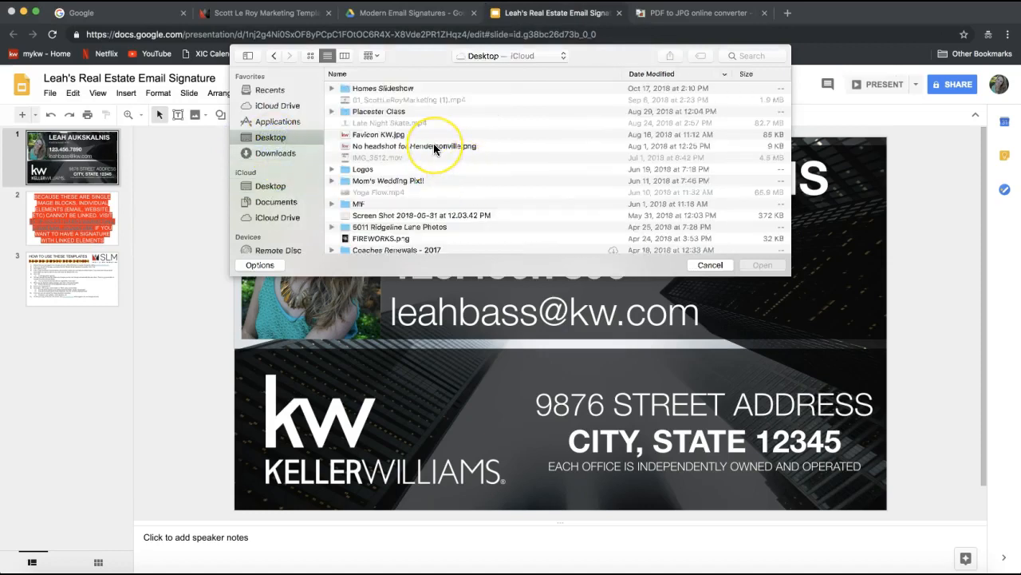
pyautogui.scroll(-5, 433, 149)
pyautogui.scroll(-2, 433, 143)
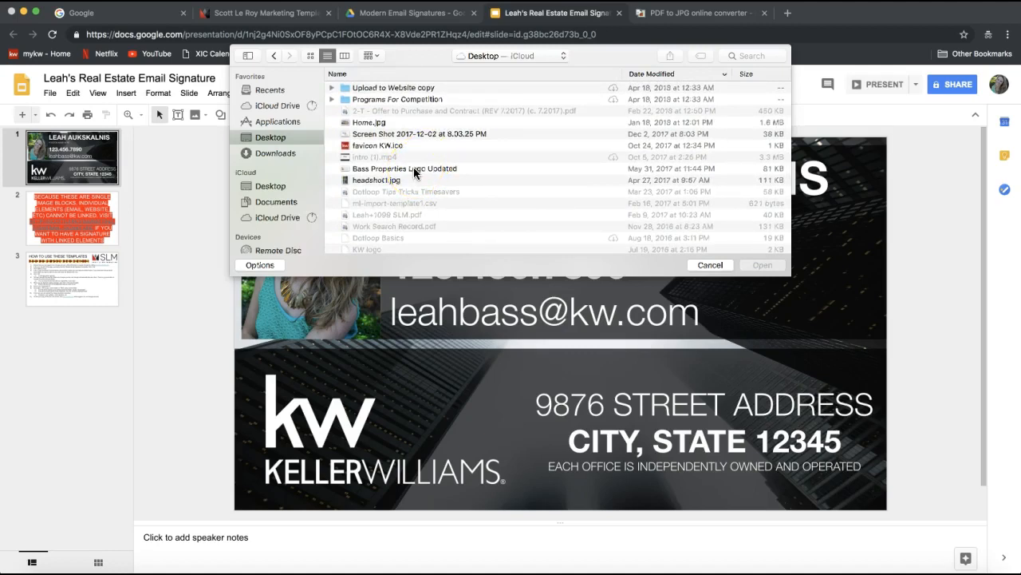
pyautogui.doubleClick(414, 170)
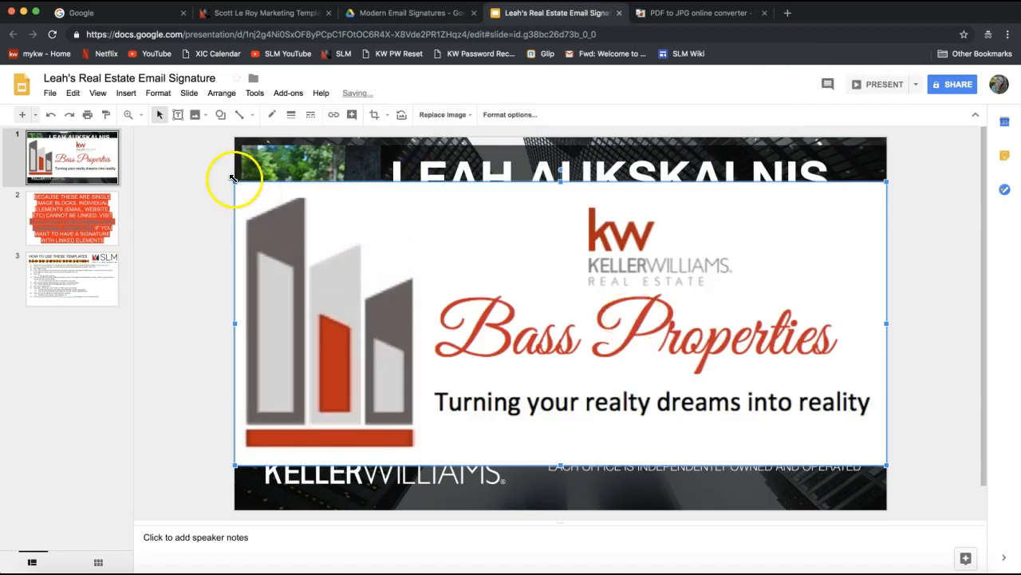
# Step: Shrink the logo and place it to the right of the phone and email lines
pyautogui.moveTo(234, 182); pyautogui.dragTo(616, 348)
pyautogui.moveTo(652, 391); pyautogui.dragTo(675, 260)
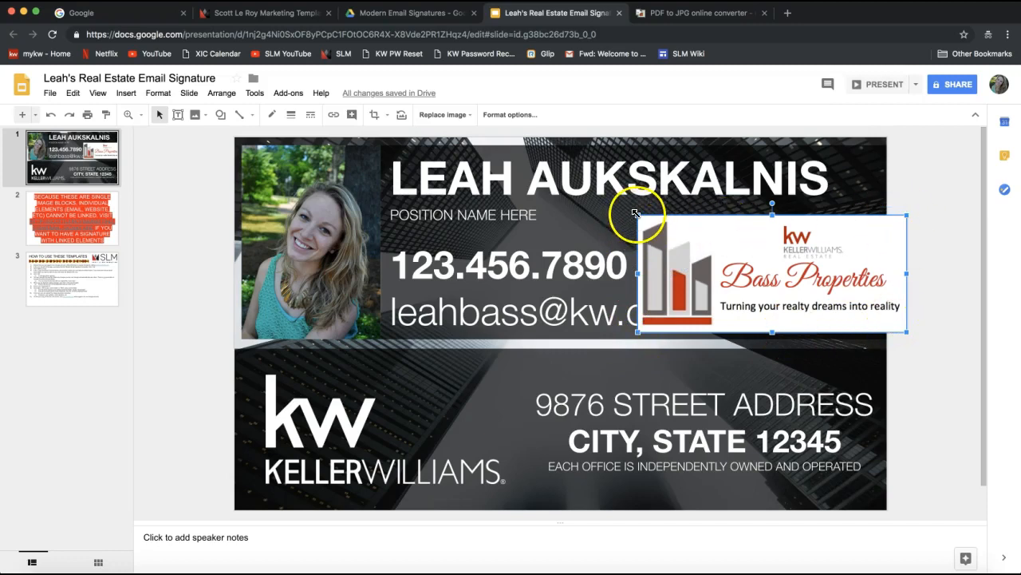
pyautogui.moveTo(636, 215); pyautogui.dragTo(781, 250)
pyautogui.click(706, 287)
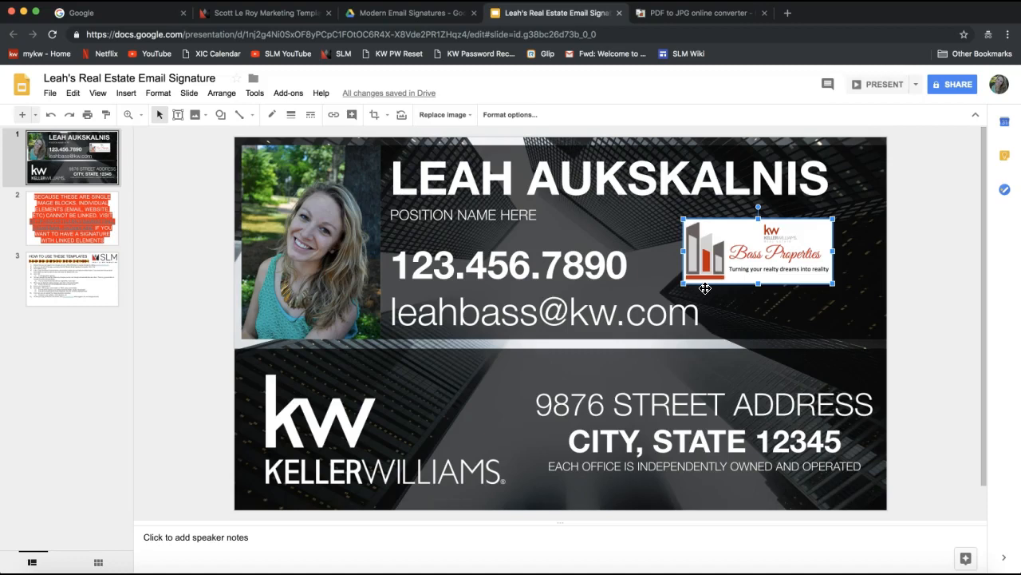
# Step: Select the agent's name heading and remove its bold
pyautogui.tripleClick(511, 170)
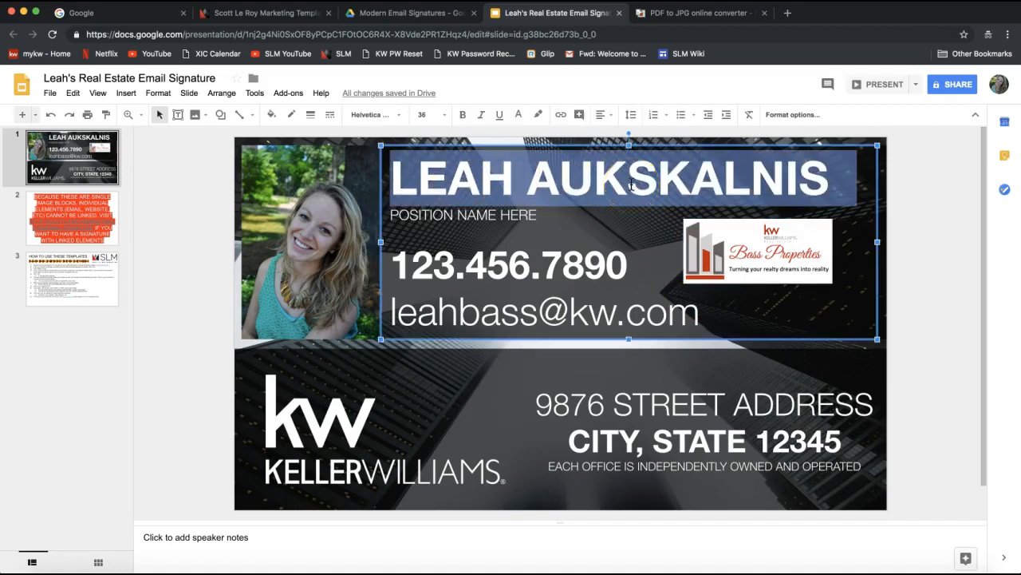
pyautogui.click(540, 176)
pyautogui.click(796, 183)
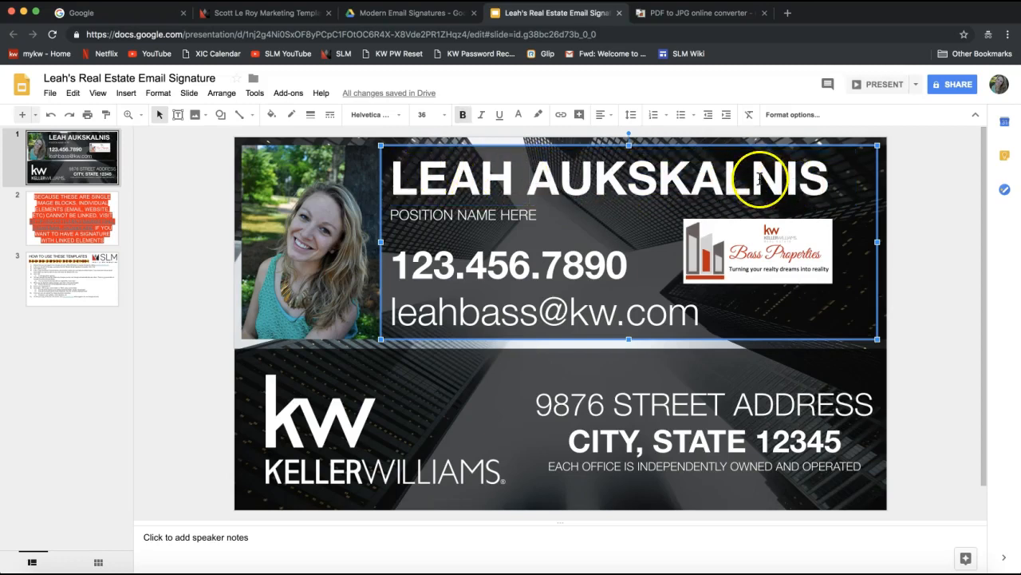
pyautogui.click(817, 177)
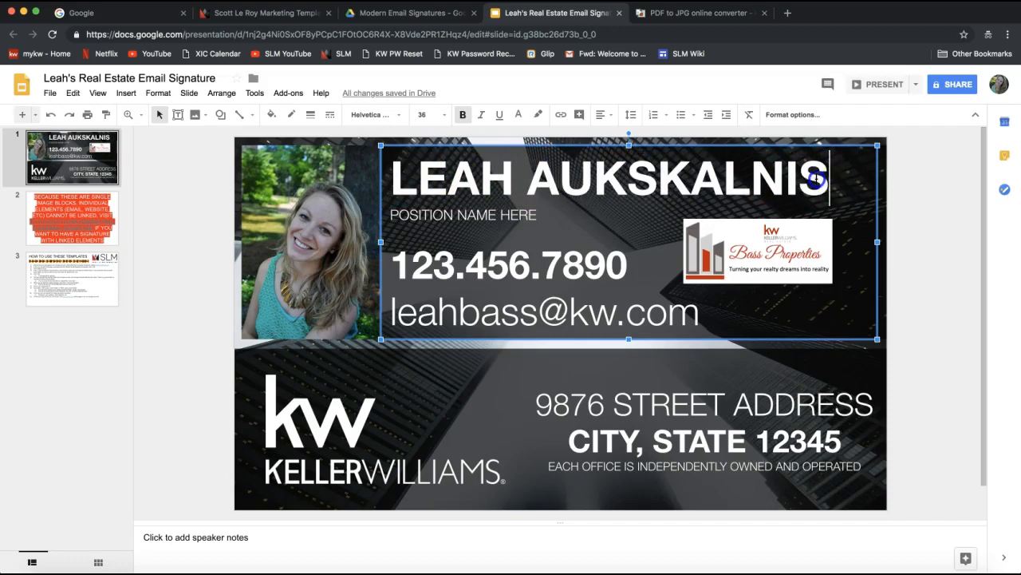
pyautogui.moveTo(817, 177); pyautogui.dragTo(394, 163)
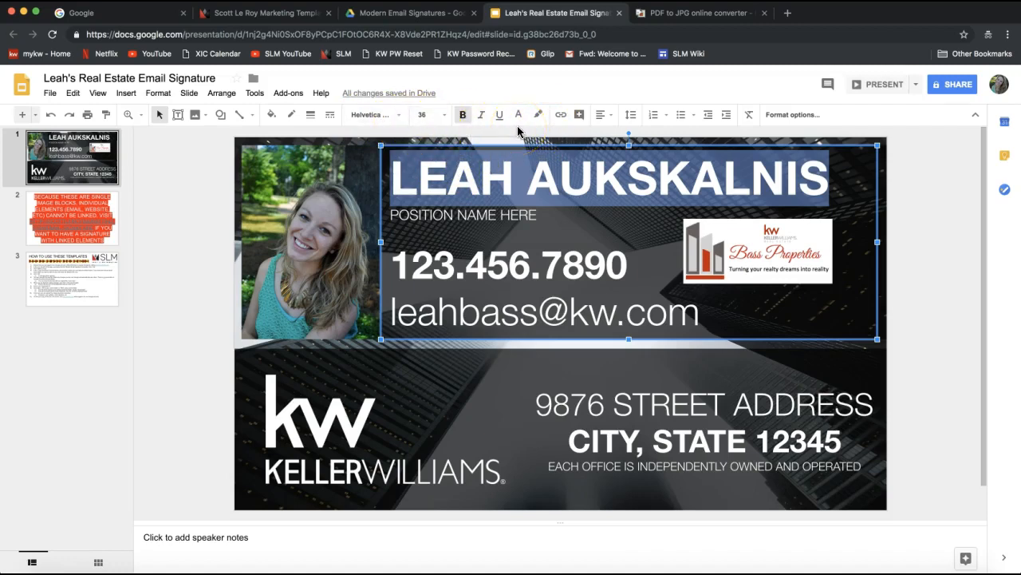
pyautogui.click(463, 117)
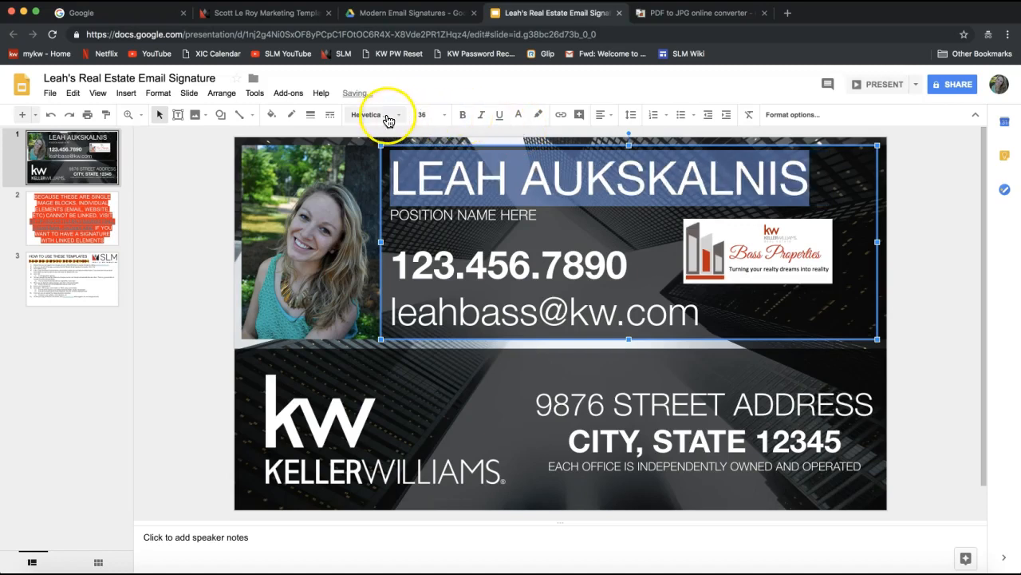
# Step: Set the name in Cambria serif font and colour it red
pyautogui.click(380, 117)
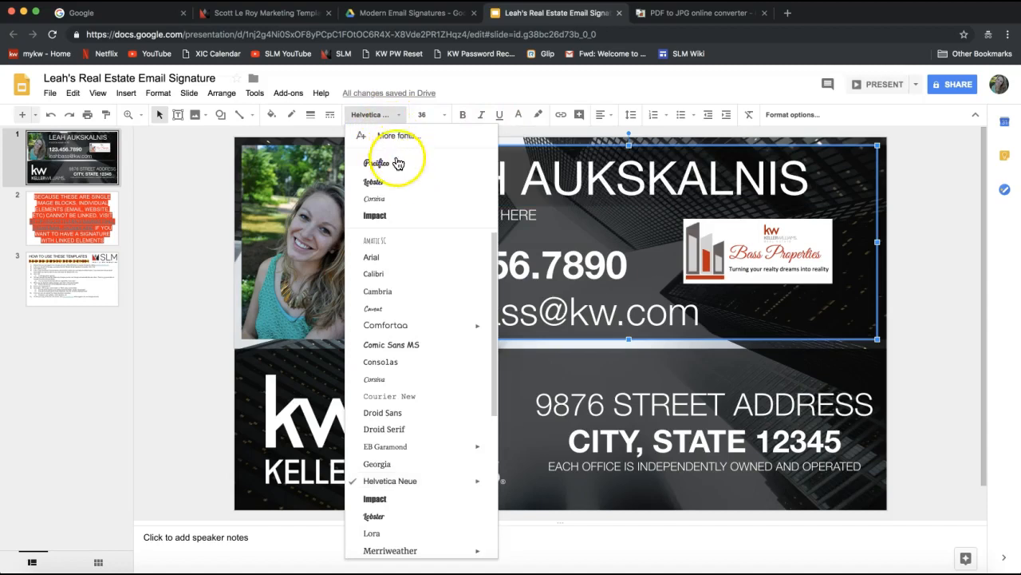
pyautogui.click(397, 217)
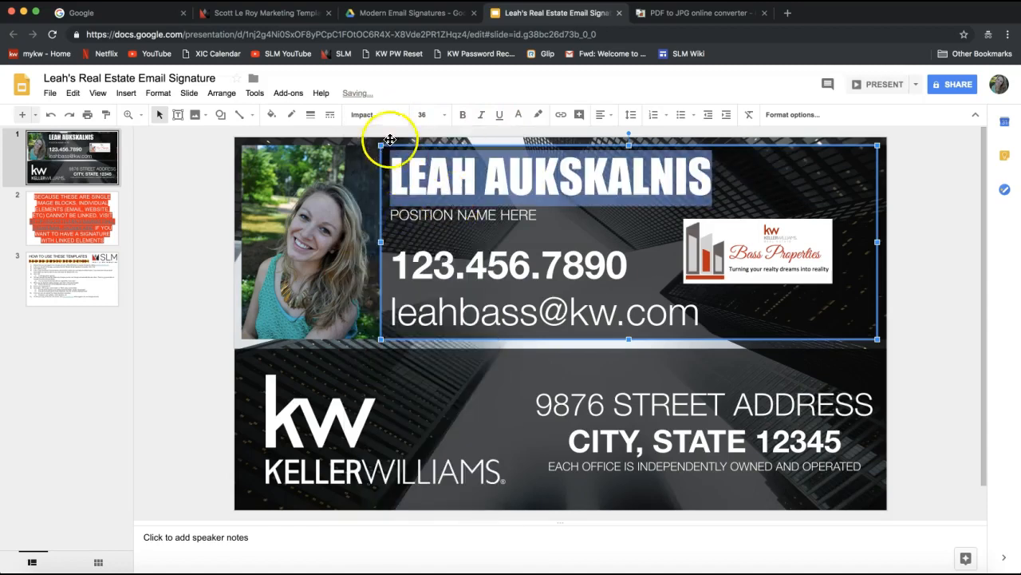
pyautogui.click(383, 116)
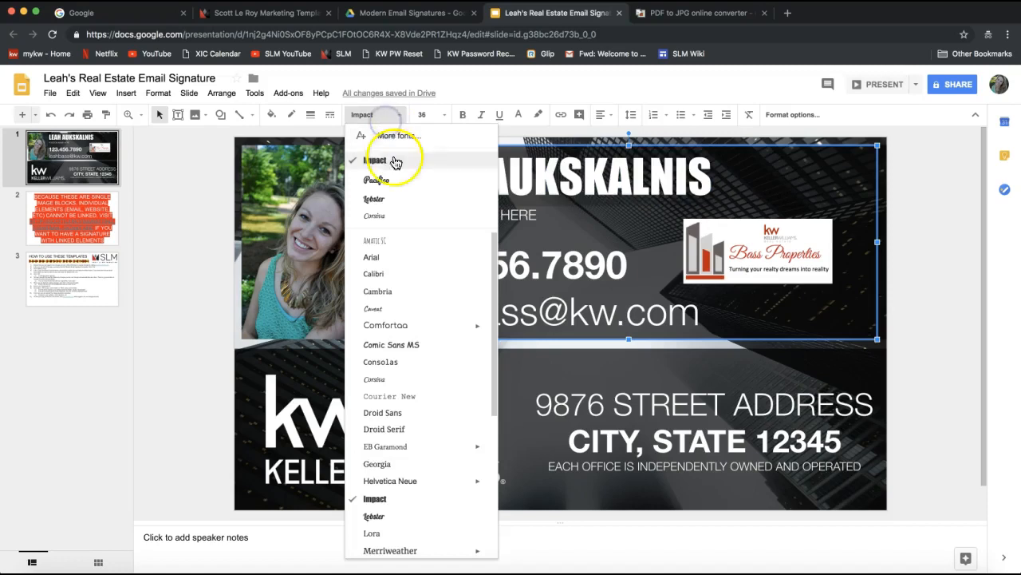
pyautogui.click(399, 293)
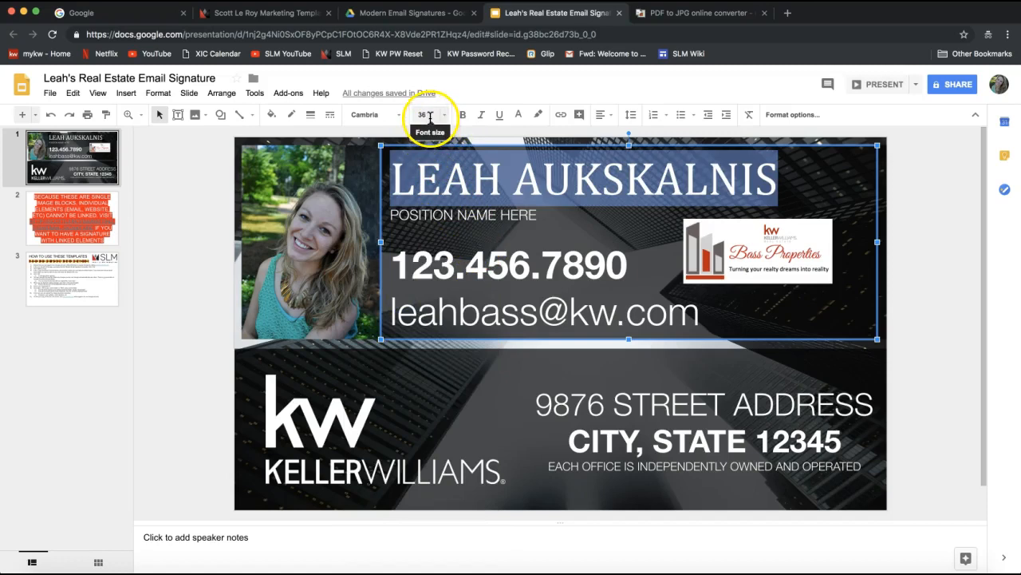
pyautogui.click(519, 121)
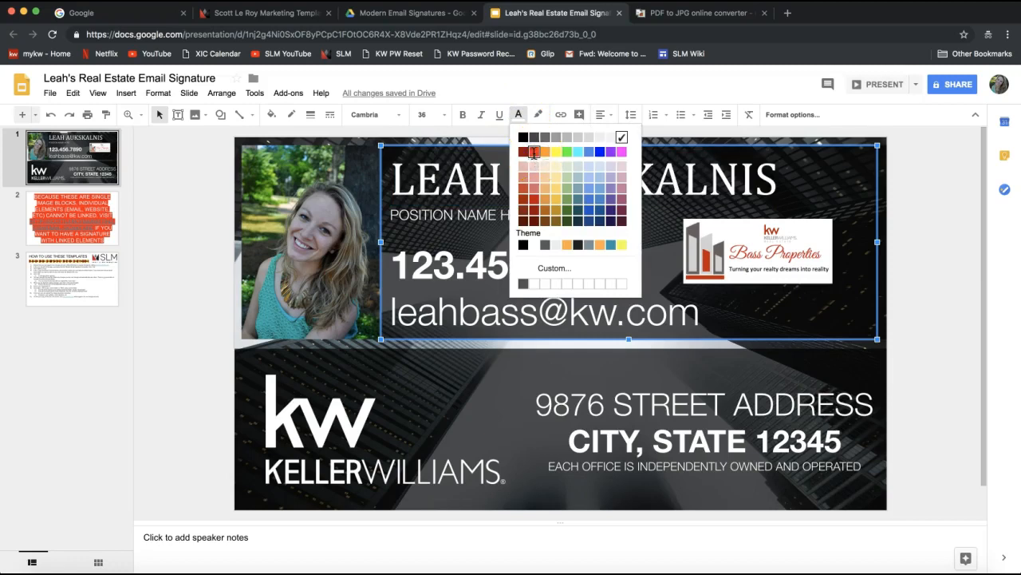
pyautogui.click(535, 153)
pyautogui.click(547, 203)
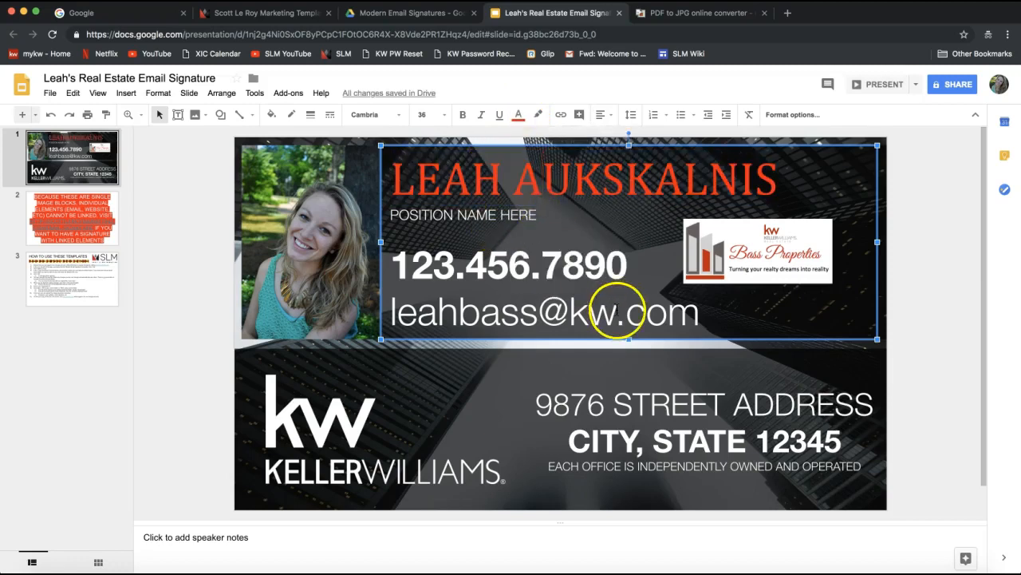
pyautogui.click(855, 197)
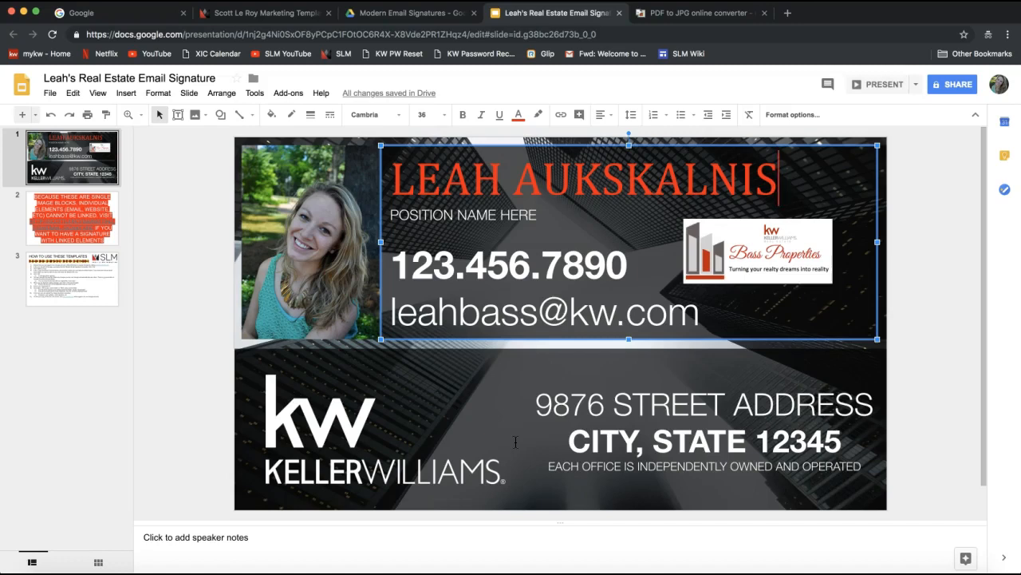
# Step: Open the File menu of the signature presentation
pyautogui.click(50, 94)
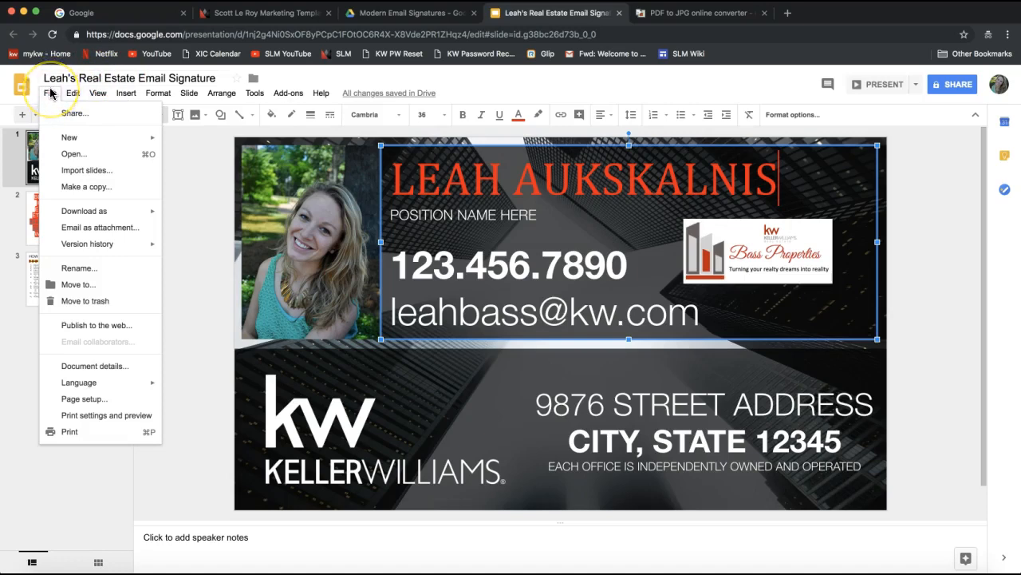
# Step: Download the signature as a PDF Document (.pdf), then deselect the name text box
pyautogui.click(83, 212)
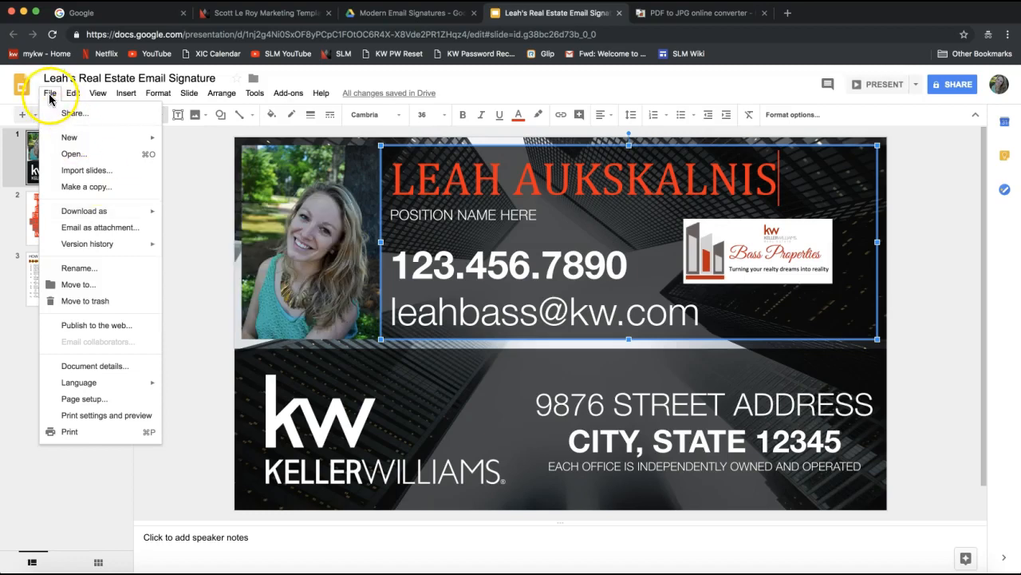
pyautogui.moveTo(85, 217)
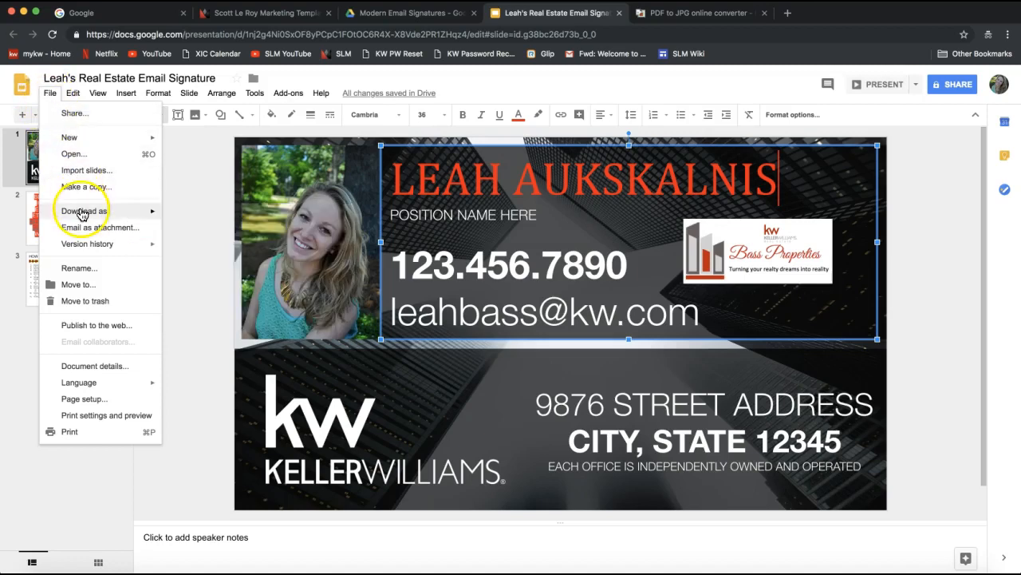
pyautogui.moveTo(143, 211)
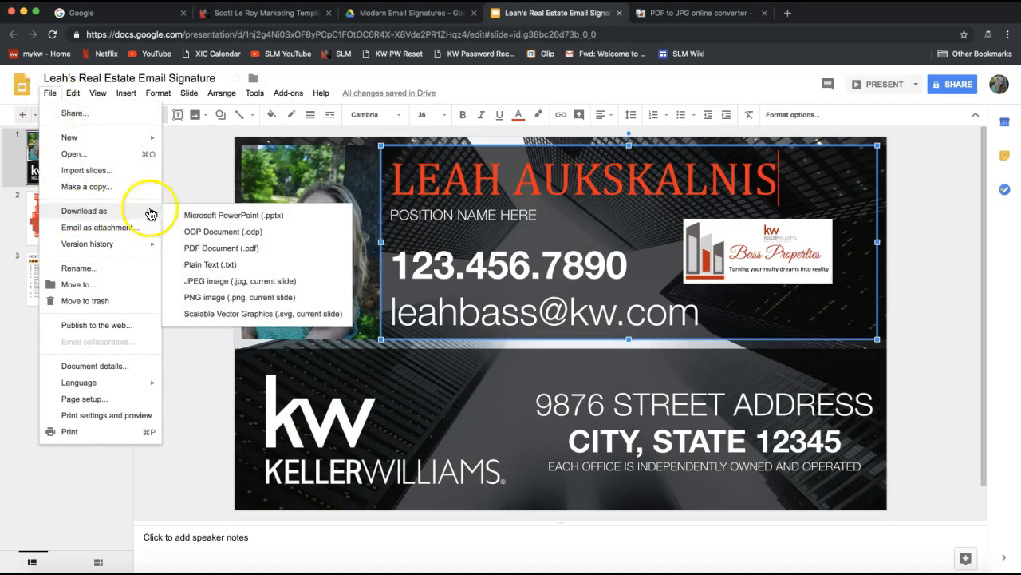
pyautogui.click(214, 249)
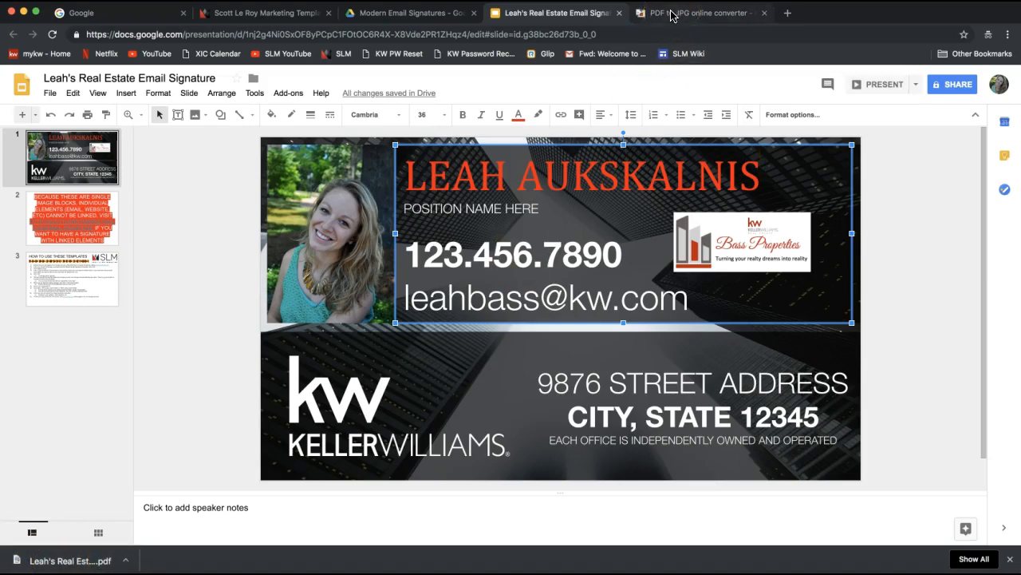
pyautogui.click(883, 232)
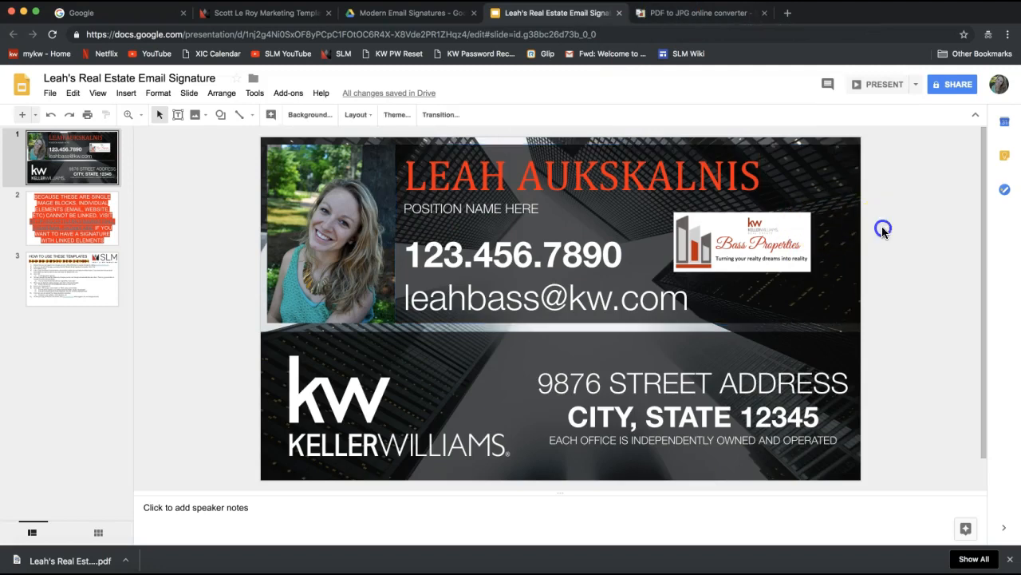
# Step: Close the old converter tab and load pdf2jpg.net in a new tab
pyautogui.click(674, 17)
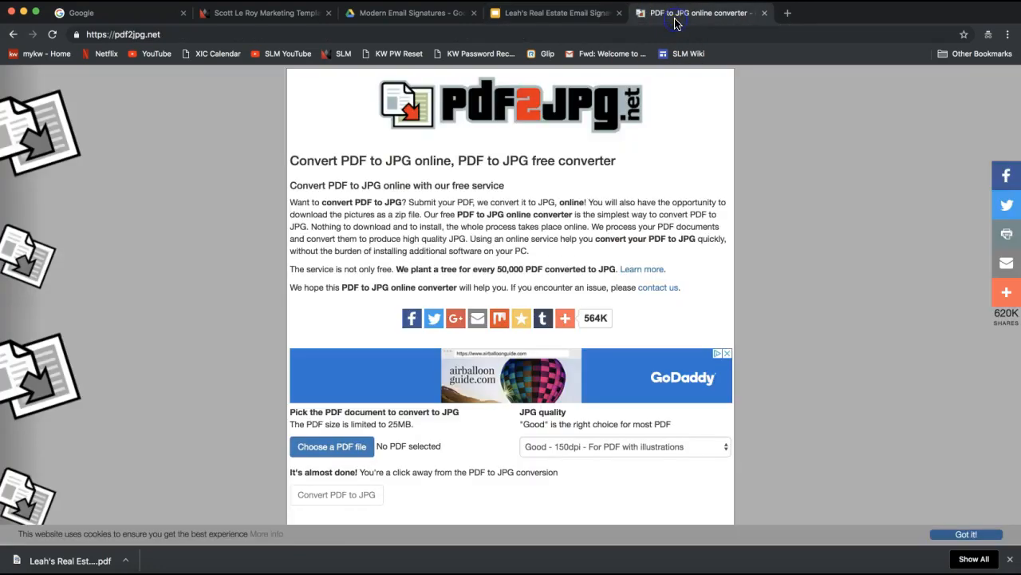
pyautogui.click(762, 14)
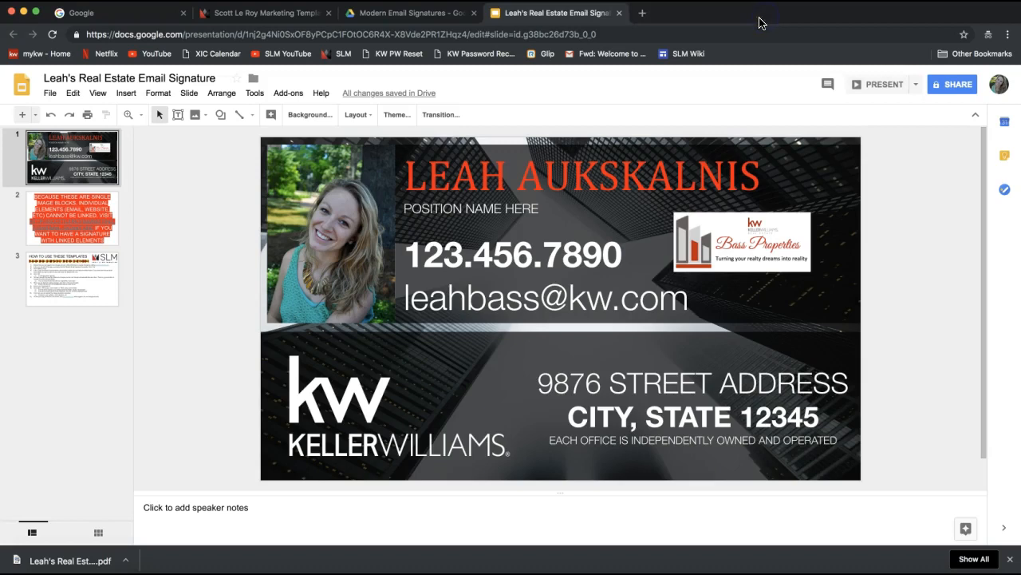
pyautogui.click(642, 18)
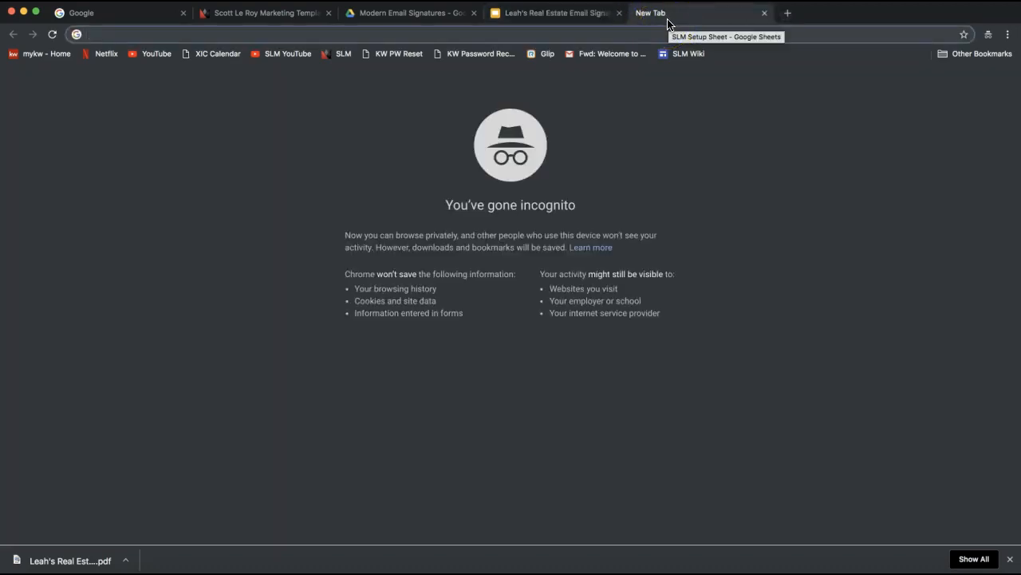
pyautogui.write('pdf')
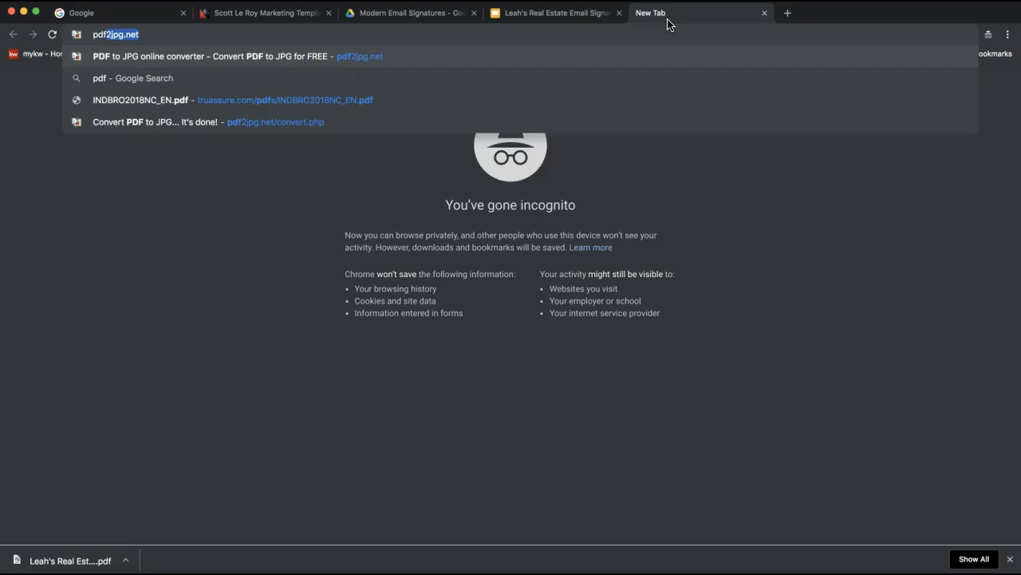
pyautogui.write('2')
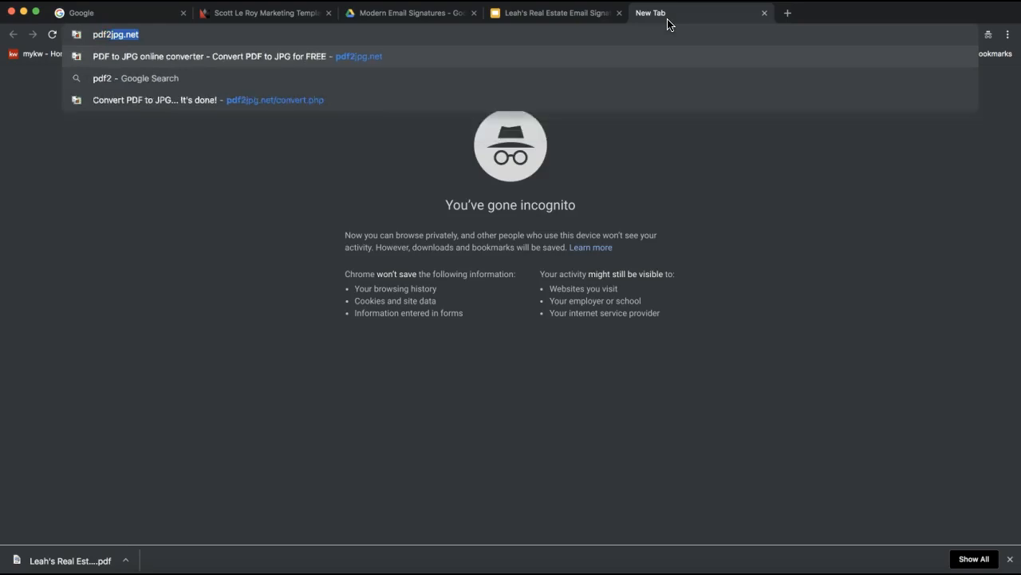
pyautogui.write('jpg.net')
pyautogui.press('Return')
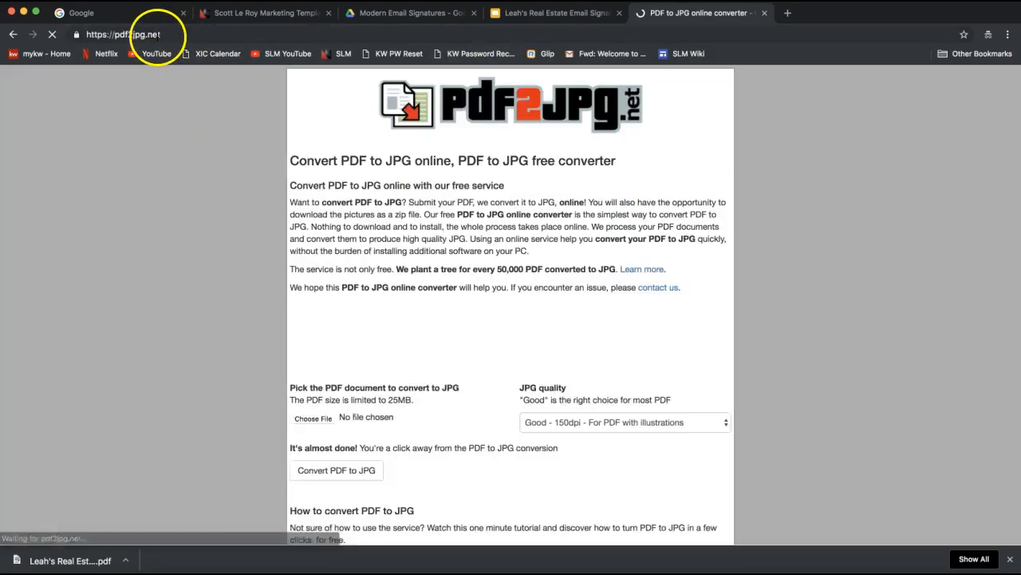
# Step: Share the pdf2jpg.net address in the join.me chat, then close the chat and meeting controls
pyautogui.click(132, 34)
pyautogui.press('super+c')
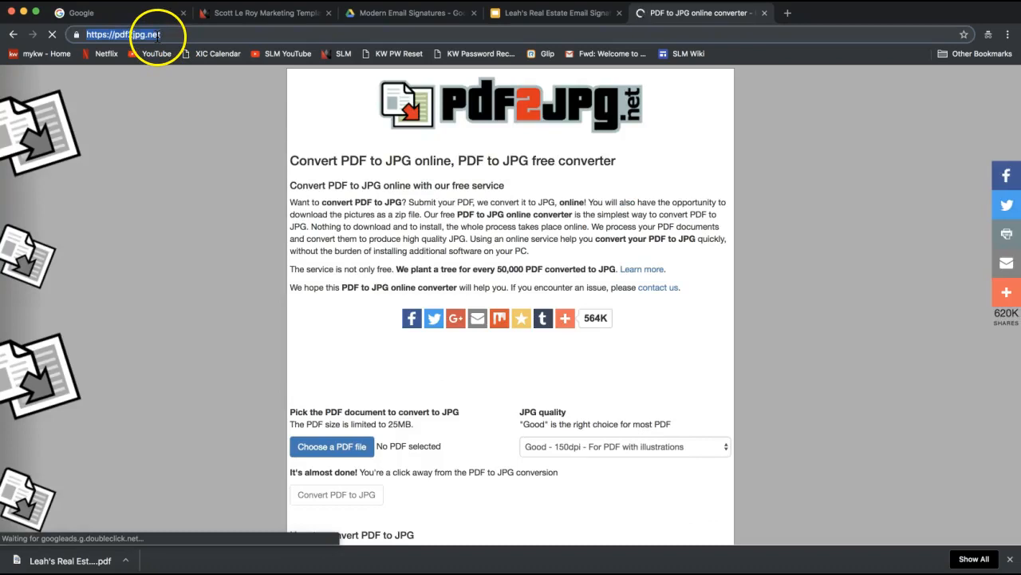
pyautogui.press('BackSpace')
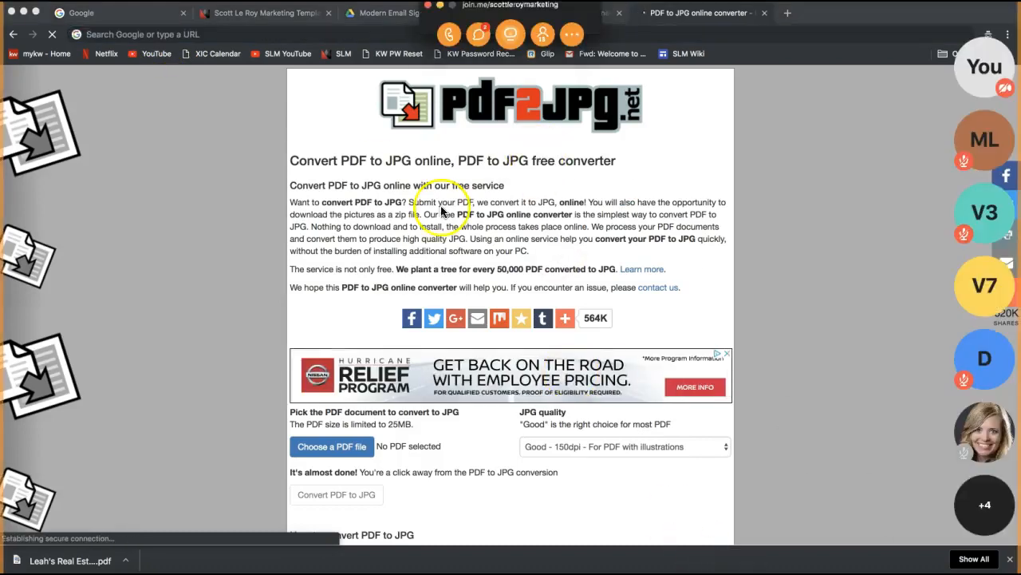
pyautogui.click(510, 34)
pyautogui.click(532, 339)
pyautogui.press('super+v')
pyautogui.press('Return')
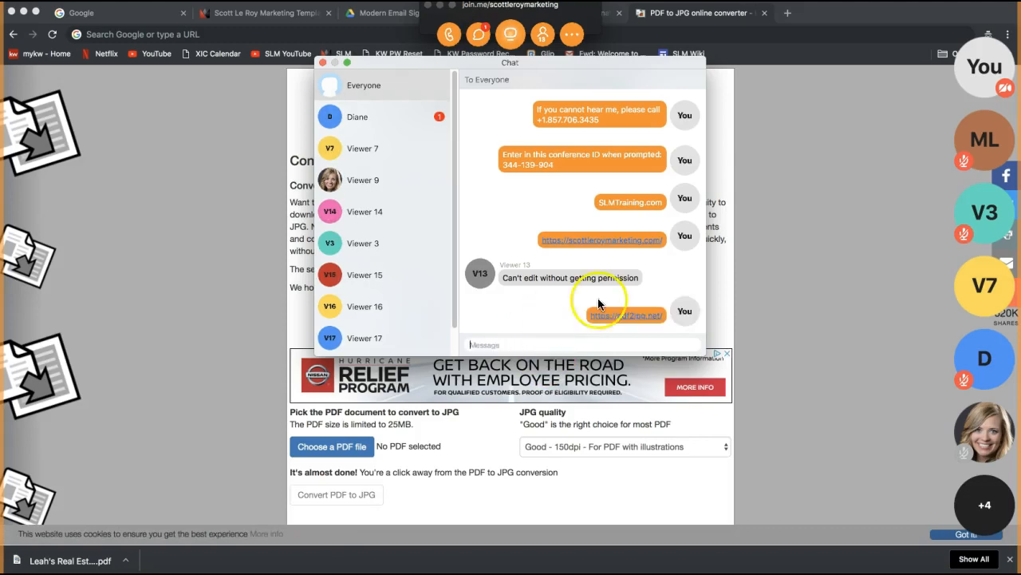
pyautogui.click(323, 62)
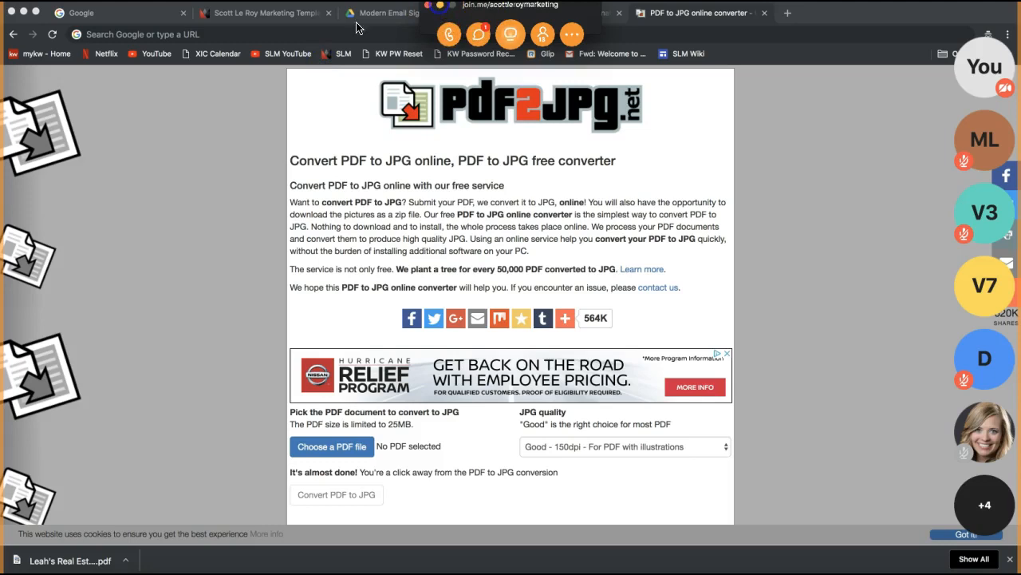
pyautogui.click(440, 5)
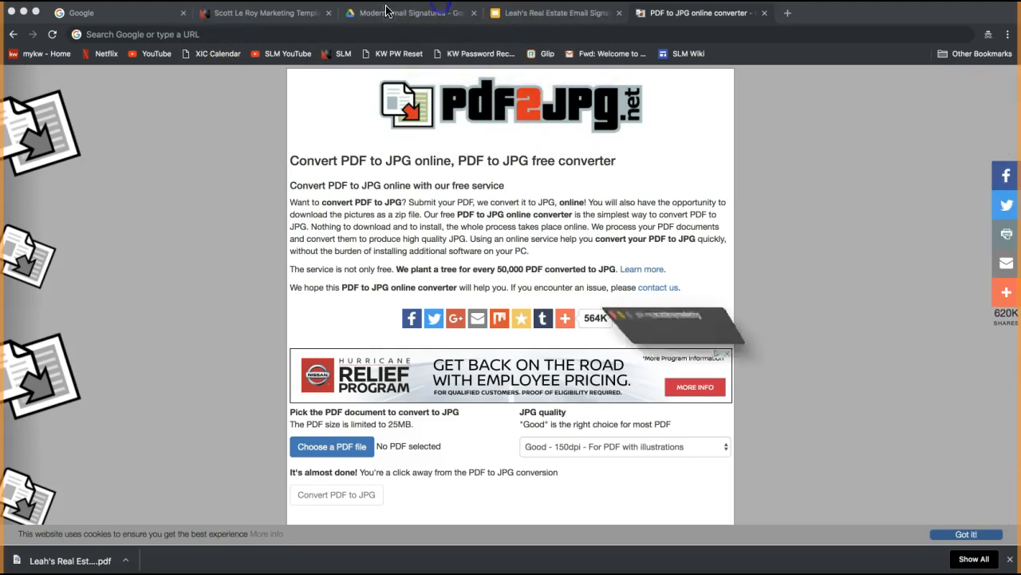
pyautogui.click(215, 186)
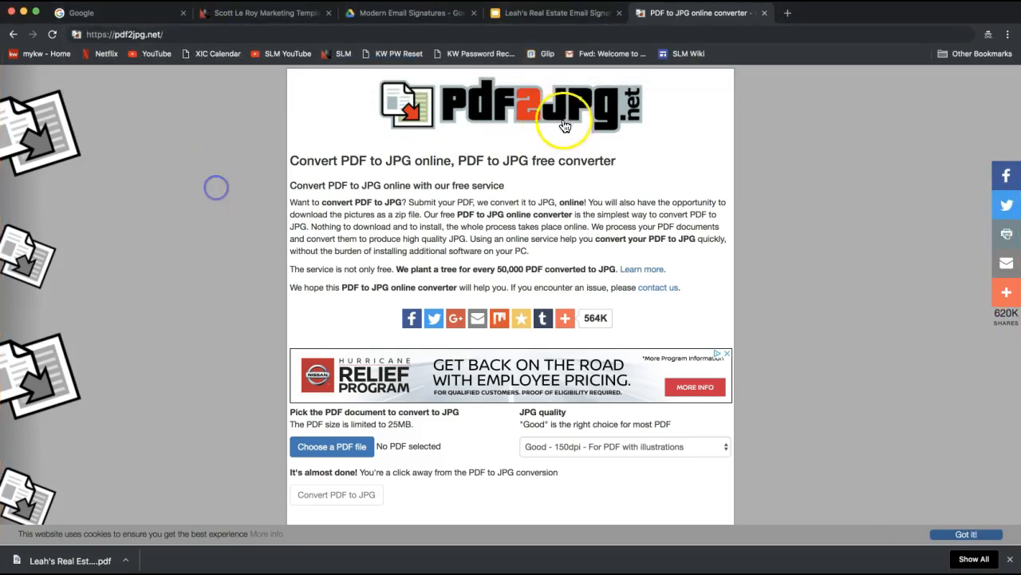
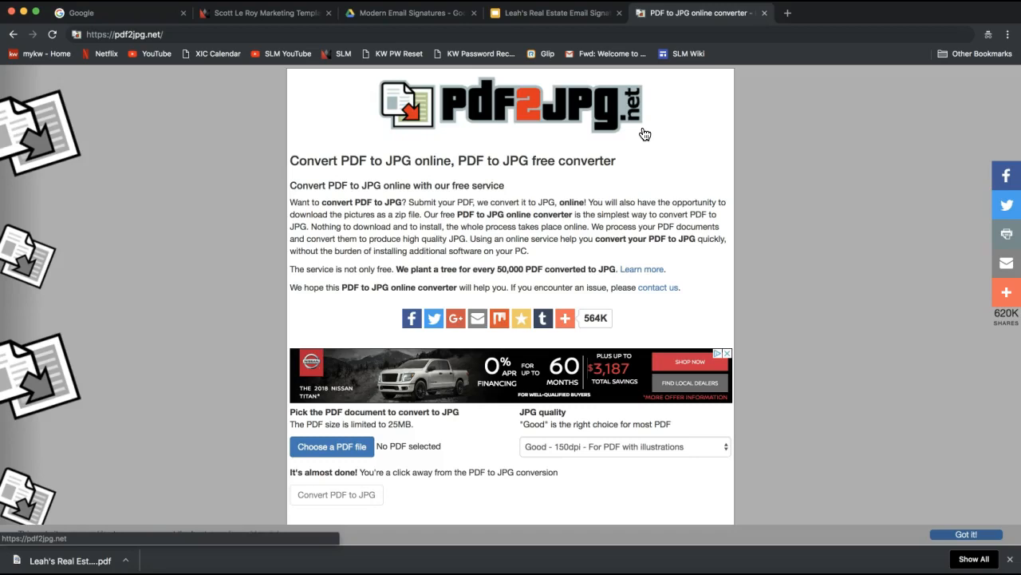
# Step: Choose the real-estate email signature PDF from Downloads as the file to convert on pdf2jpg.net
pyautogui.click(215, 328)
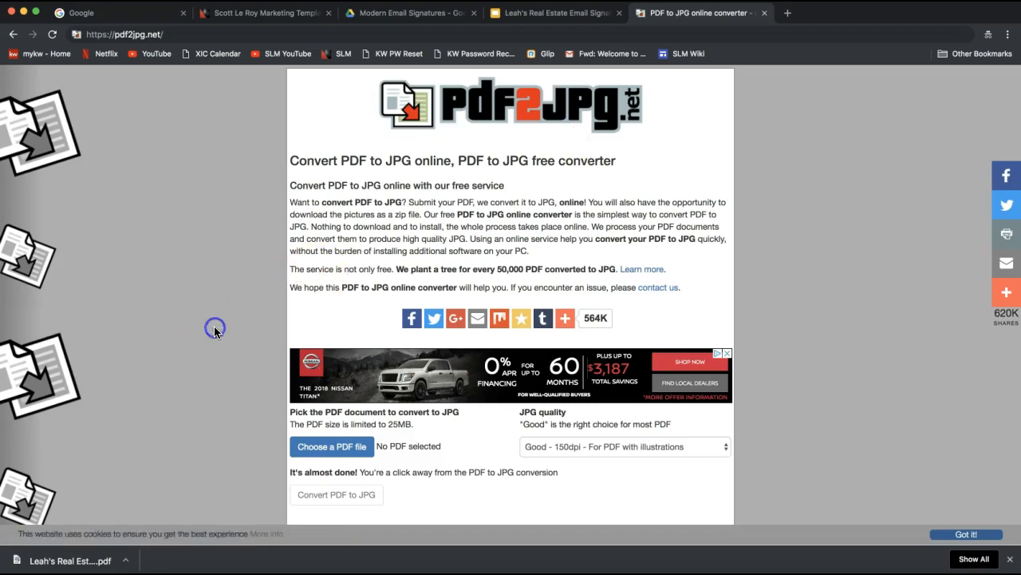
pyautogui.scroll(-4, 215, 328)
pyautogui.scroll(2, 213, 300)
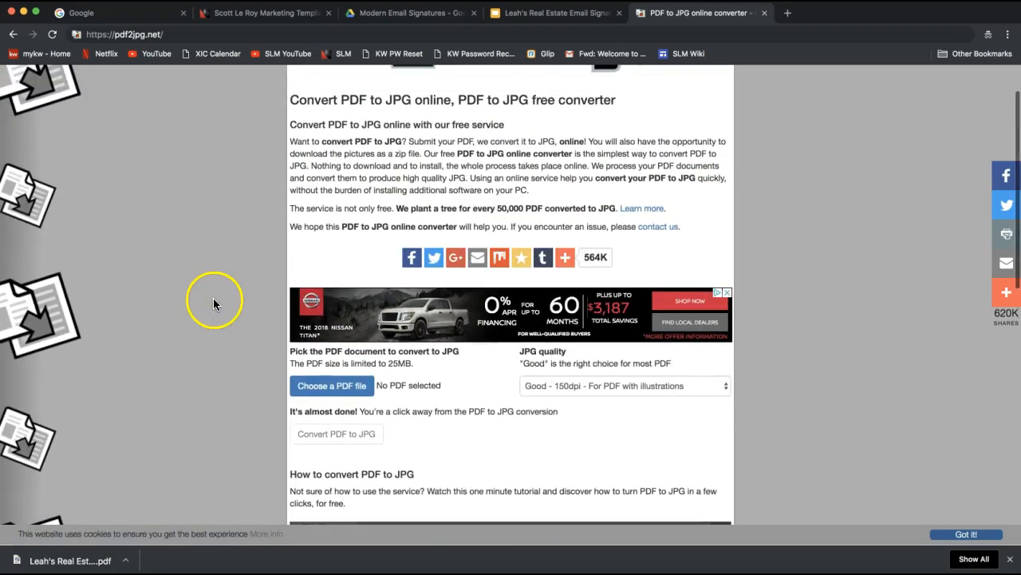
pyautogui.click(339, 393)
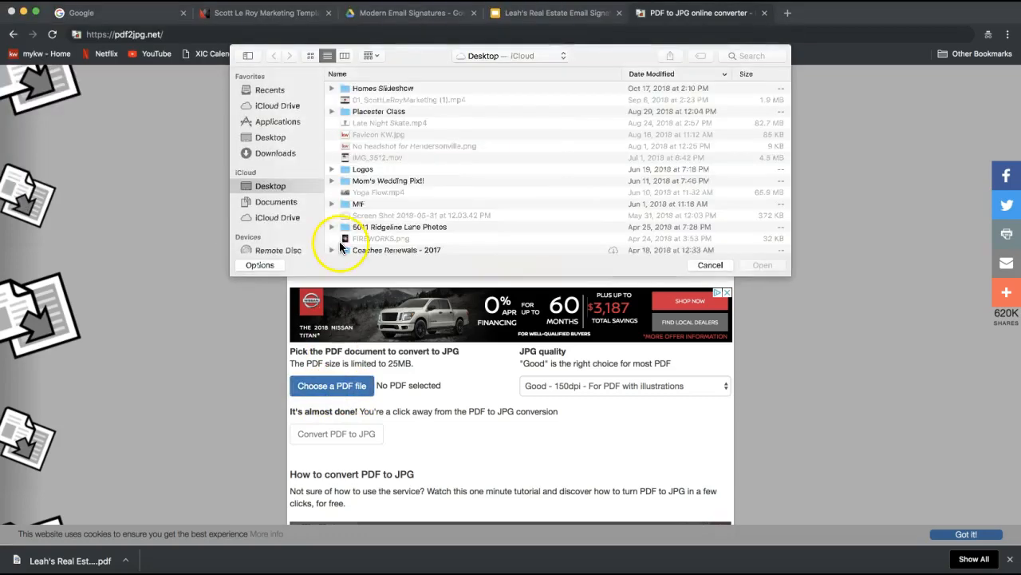
pyautogui.click(273, 154)
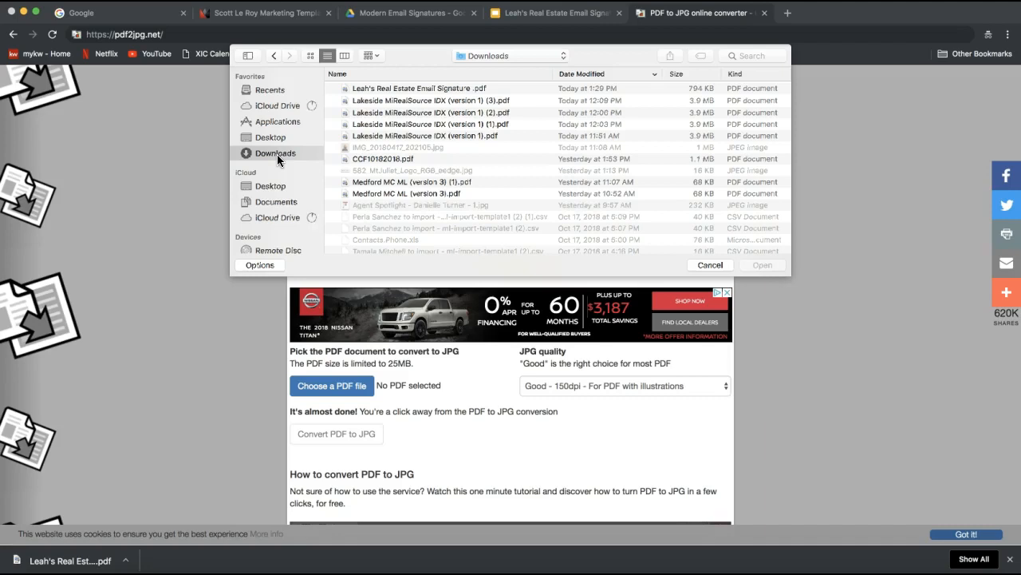
pyautogui.click(399, 90)
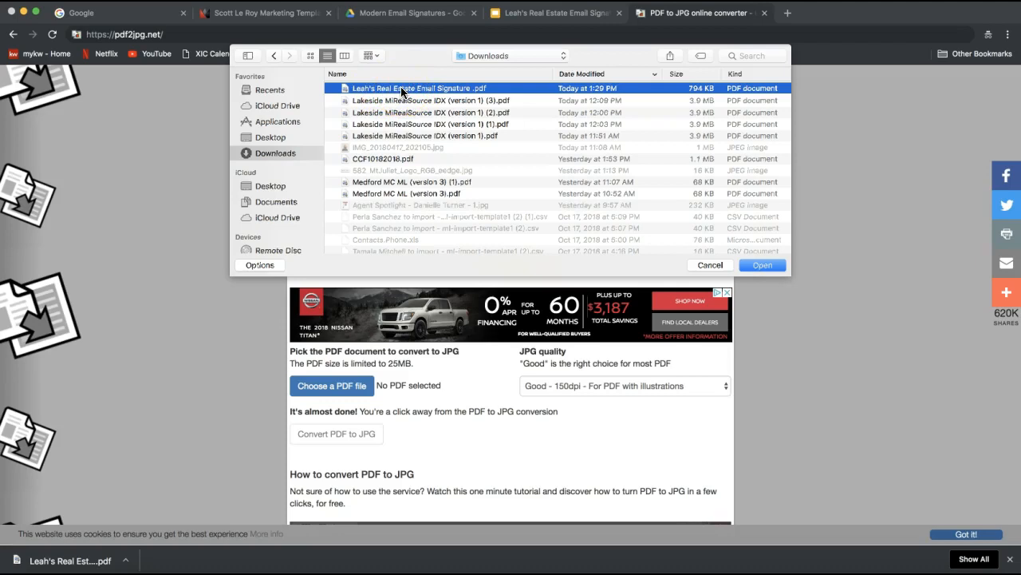
pyautogui.press('Return')
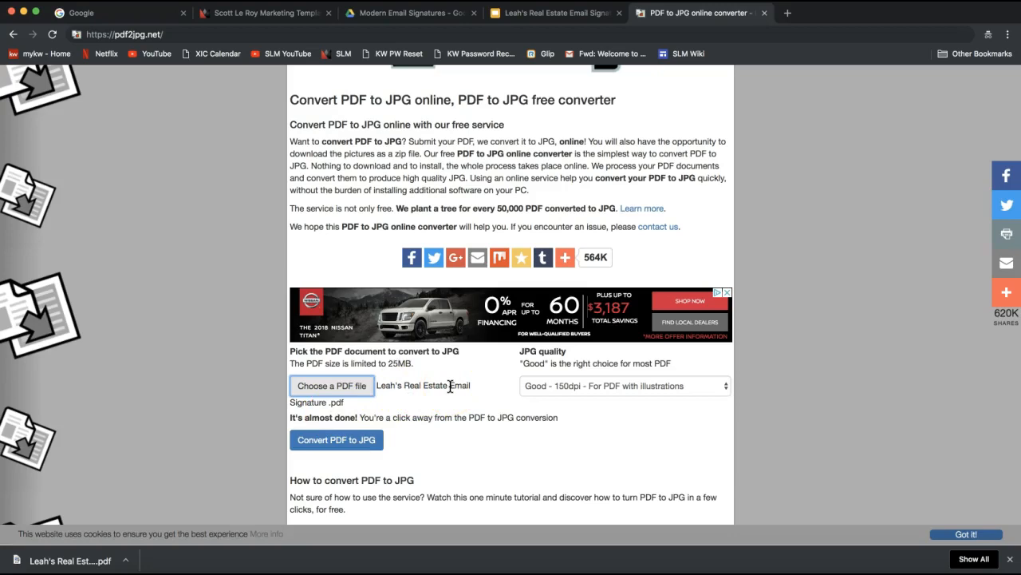
# Step: Convert the signature PDF into three JPG pages and preview Page 1's image
pyautogui.click(336, 440)
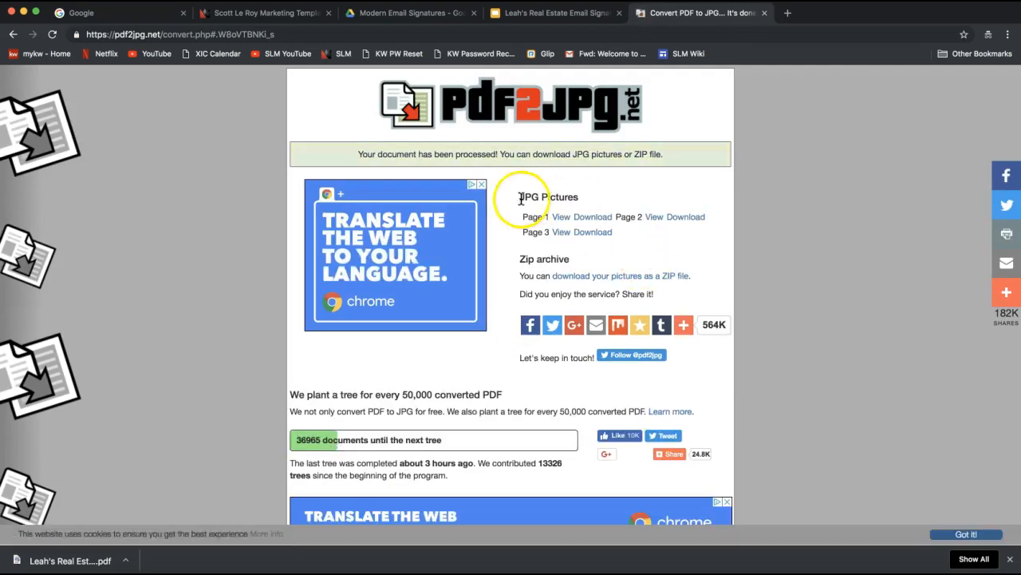
pyautogui.moveTo(522, 197); pyautogui.dragTo(579, 197)
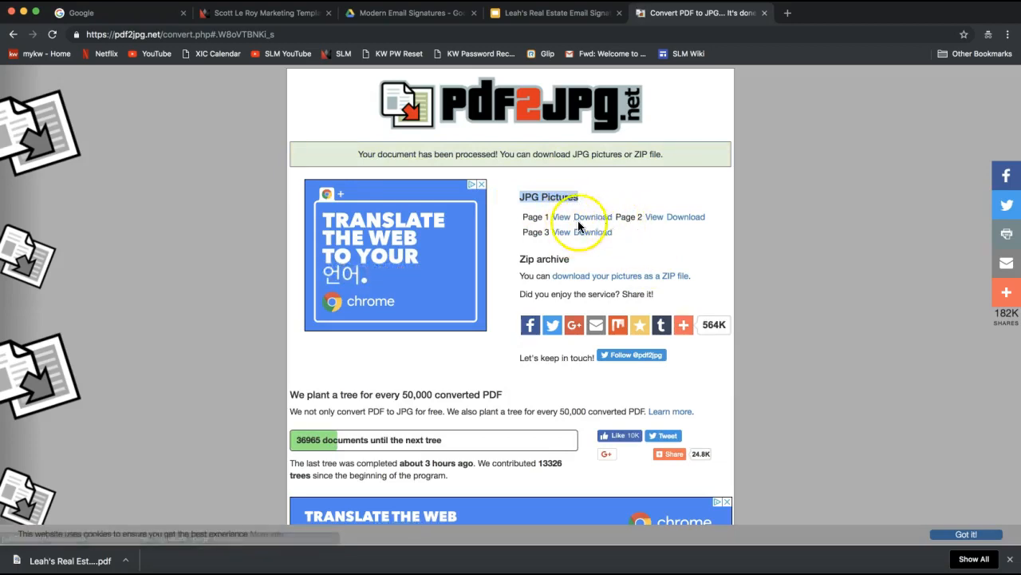
pyautogui.moveTo(523, 217); pyautogui.dragTo(553, 217)
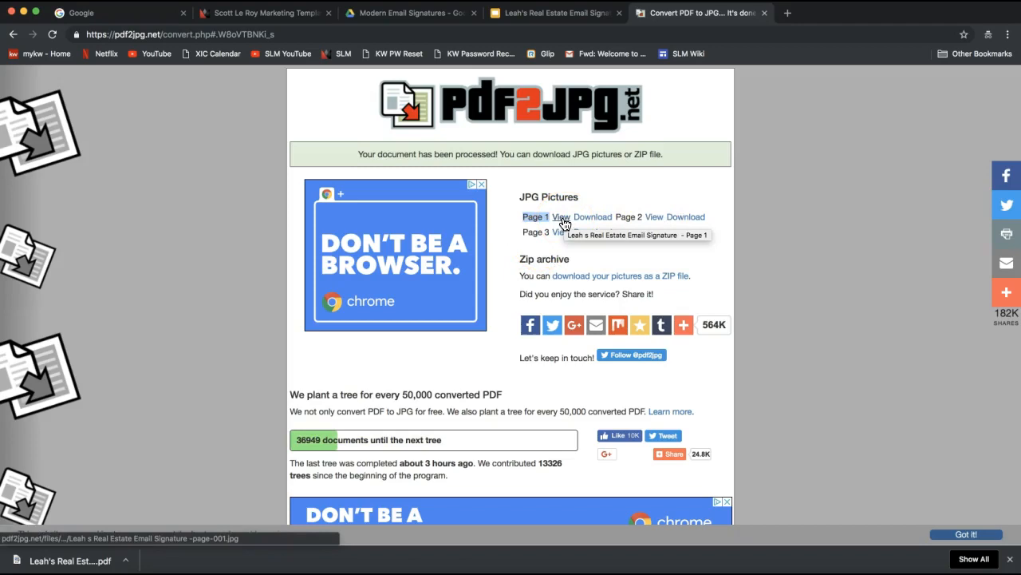
pyautogui.click(564, 222)
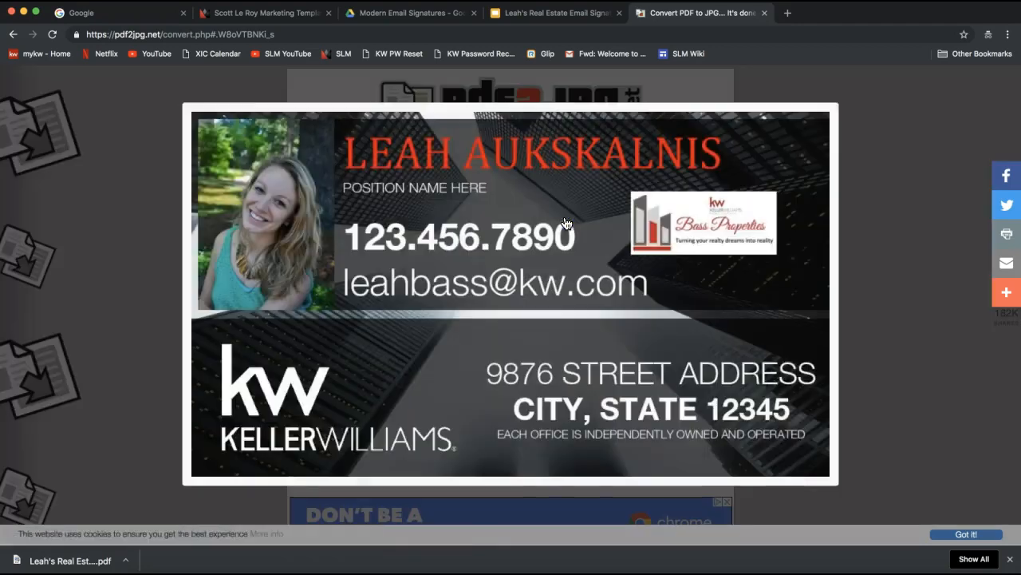
pyautogui.click(837, 103)
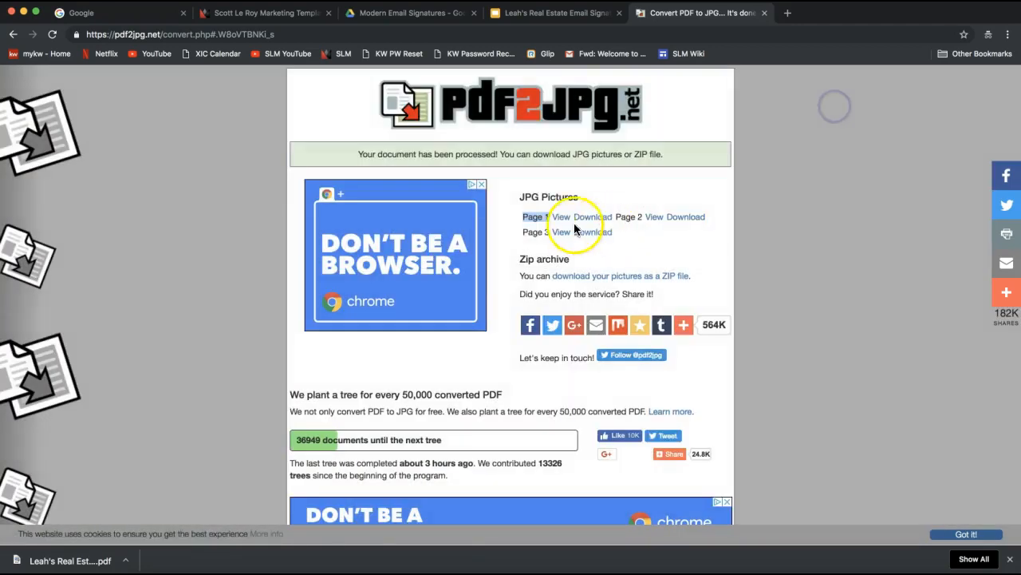
pyautogui.click(562, 222)
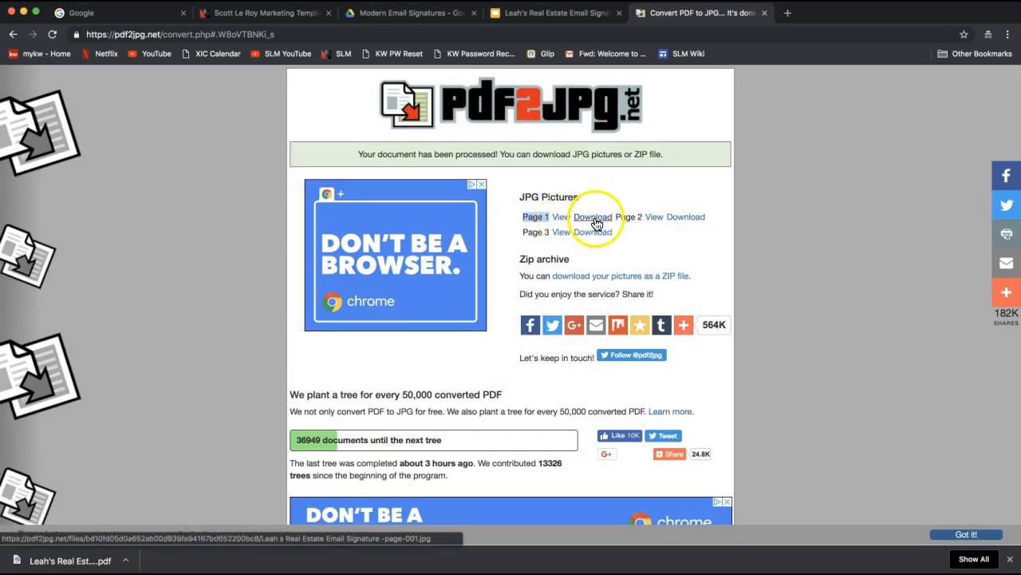
# Step: Download the Page 1 JPG of the converted signature
pyautogui.click(592, 222)
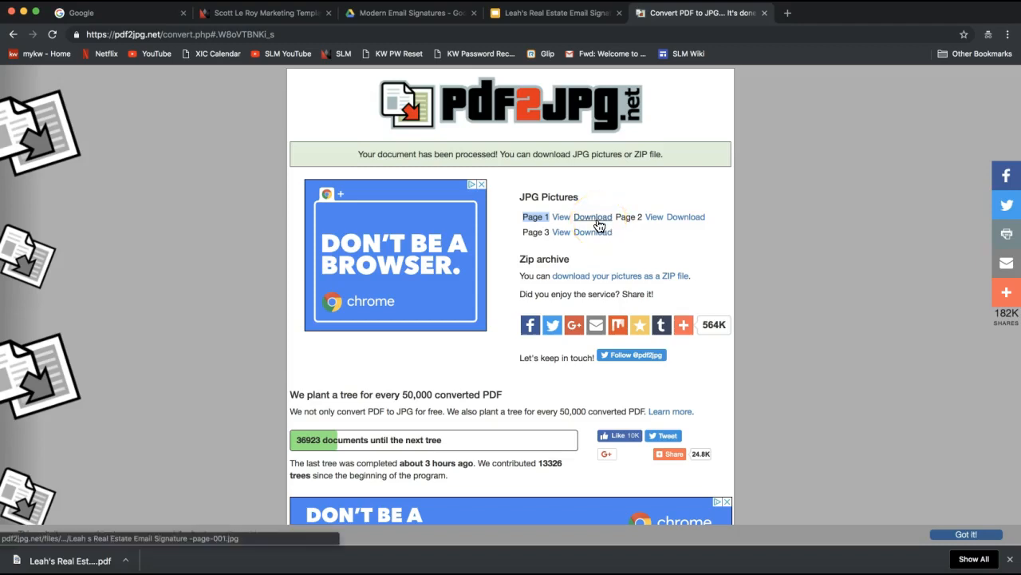
pyautogui.click(599, 223)
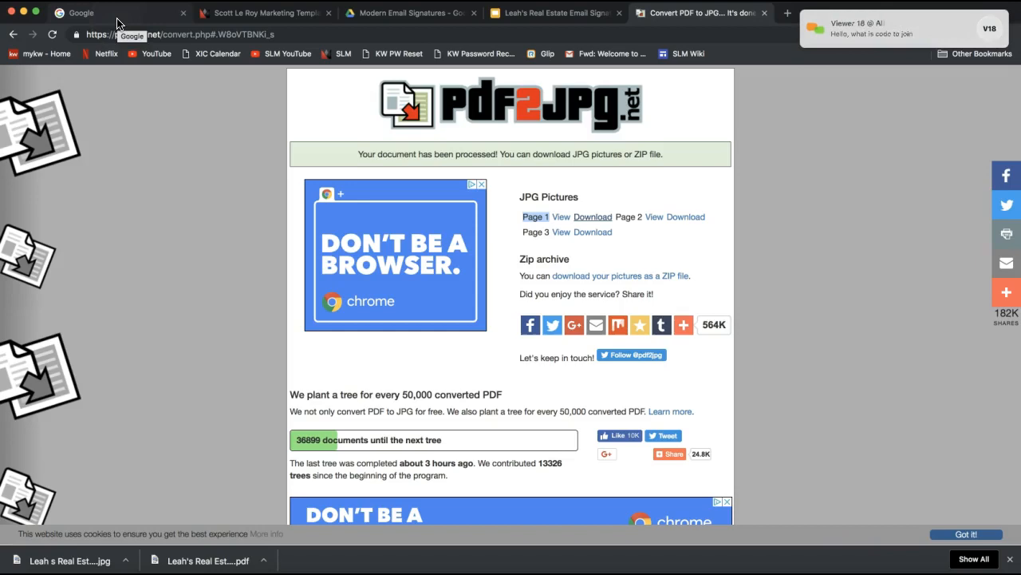
# Step: Open the viewer's chat message and look up the dial-in conference ID
pyautogui.click(873, 32)
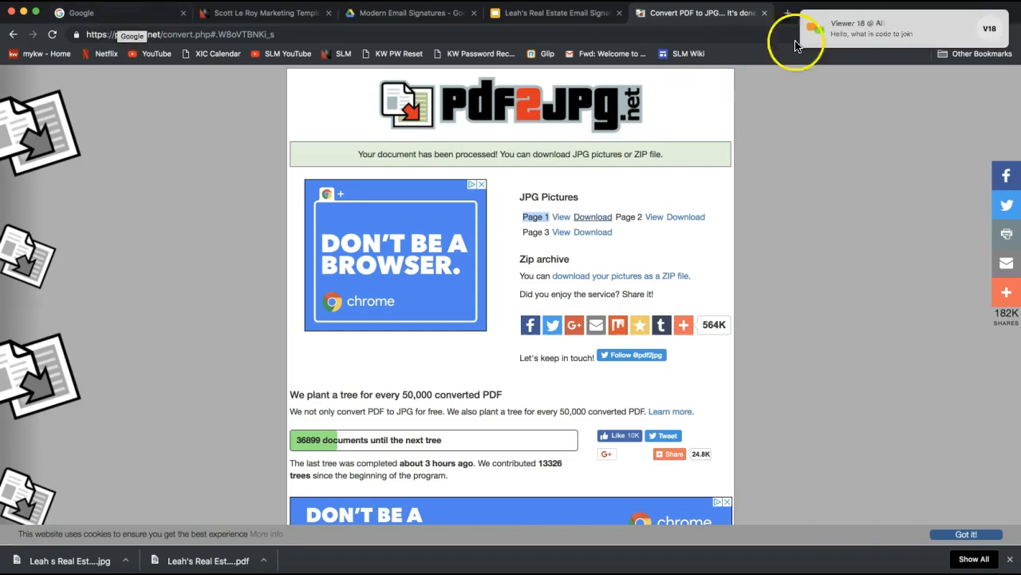
pyautogui.click(495, 142)
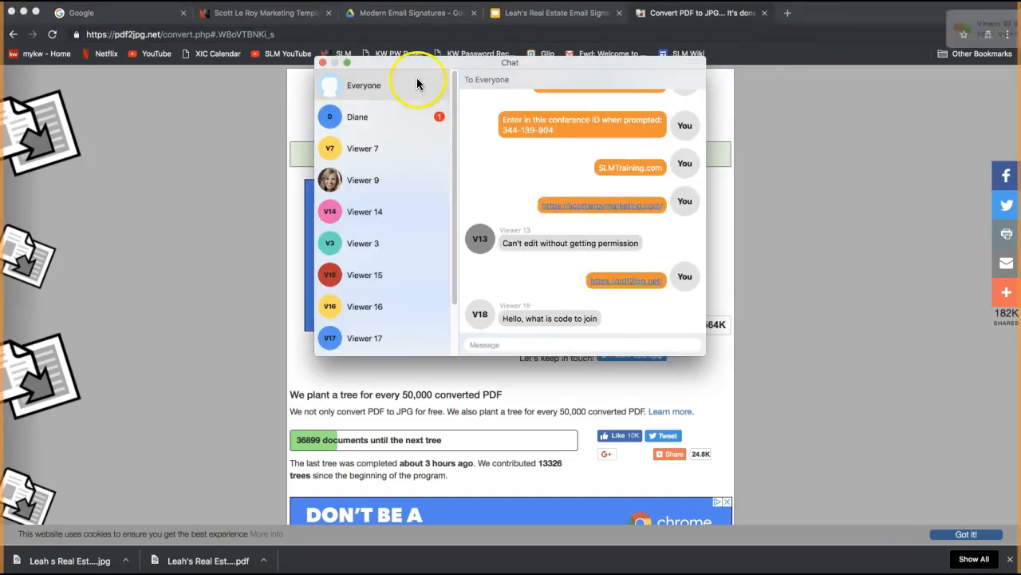
pyautogui.click(715, 572)
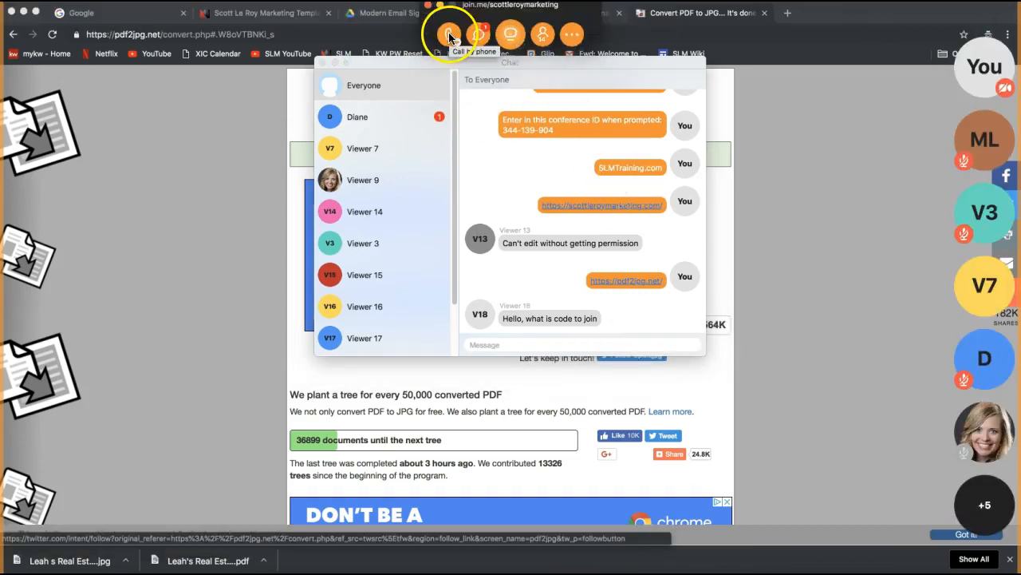
pyautogui.click(449, 33)
# Step: Send 'Conference ID:' with the pasted ID to everyone, then hide the chat and controls
pyautogui.click(512, 344)
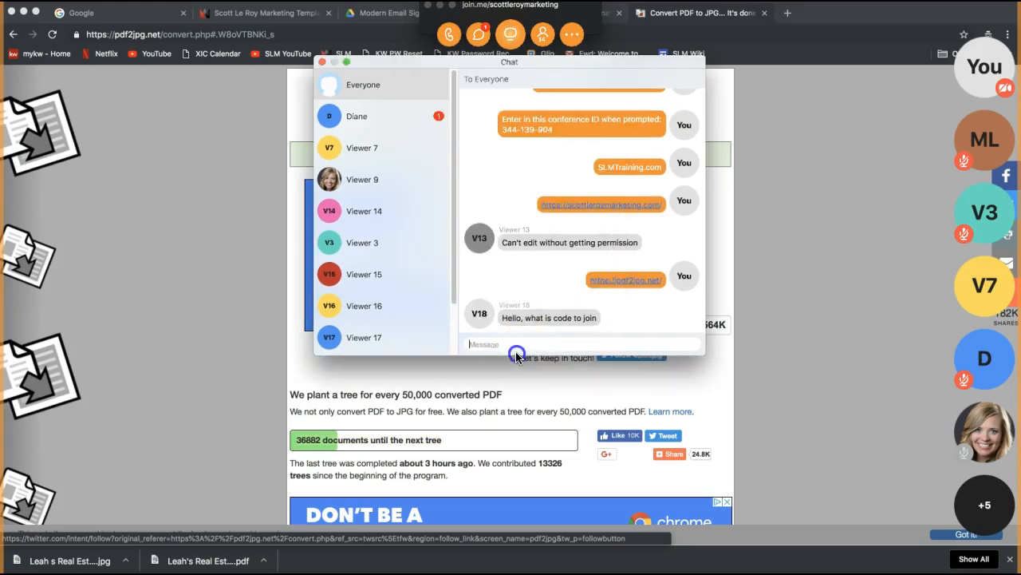
pyautogui.write('Conference ID:')
pyautogui.write('344-139-904')
pyautogui.press('Return')
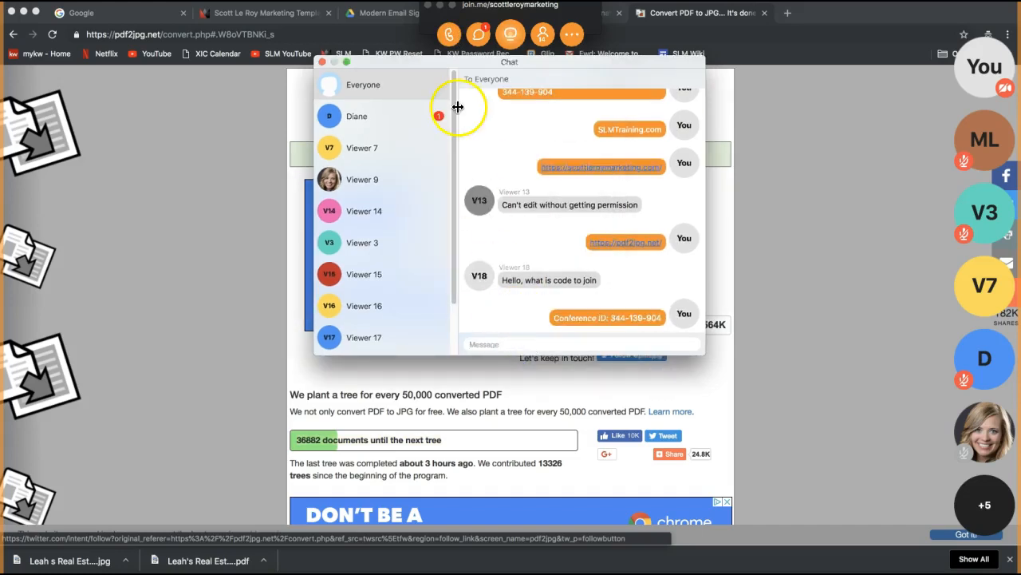
pyautogui.click(321, 62)
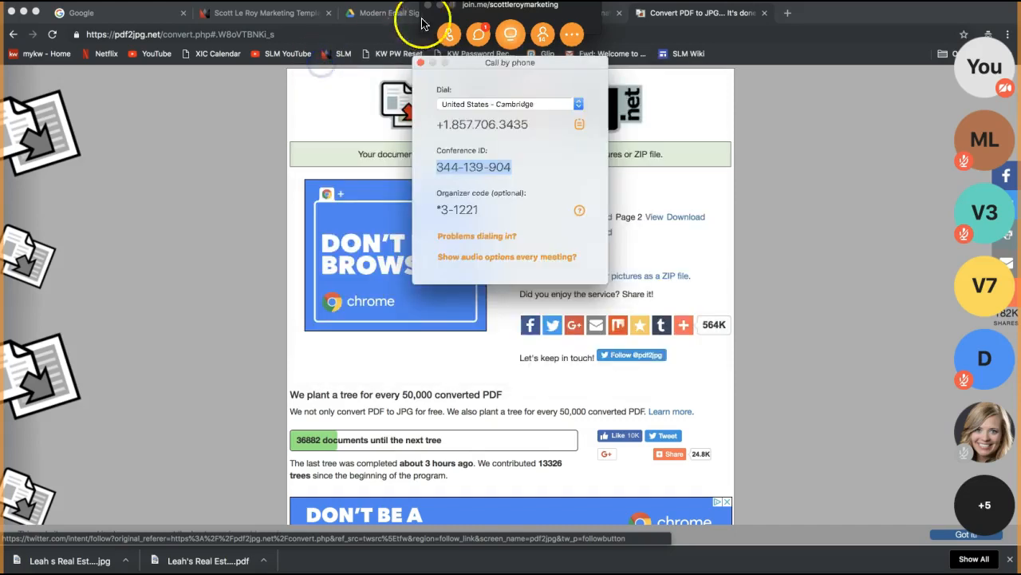
pyautogui.click(441, 6)
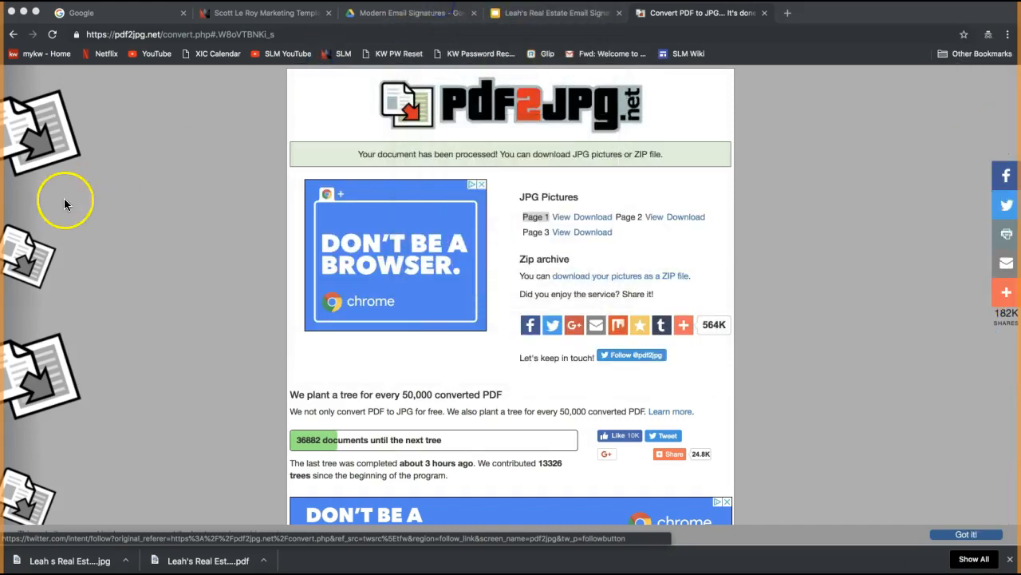
pyautogui.click(104, 12)
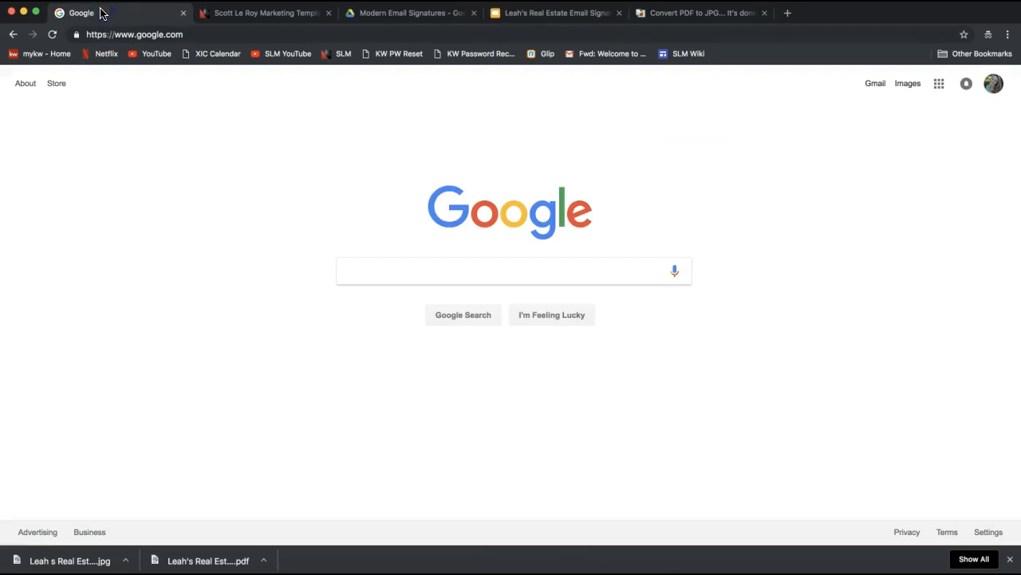
pyautogui.click(198, 33)
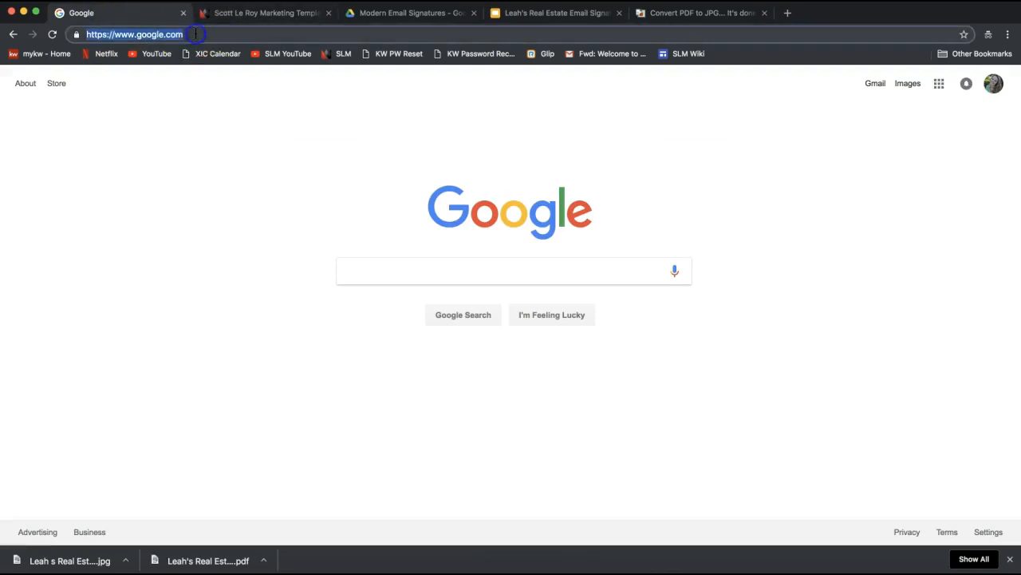
pyautogui.write('gmai')
pyautogui.press('Return')
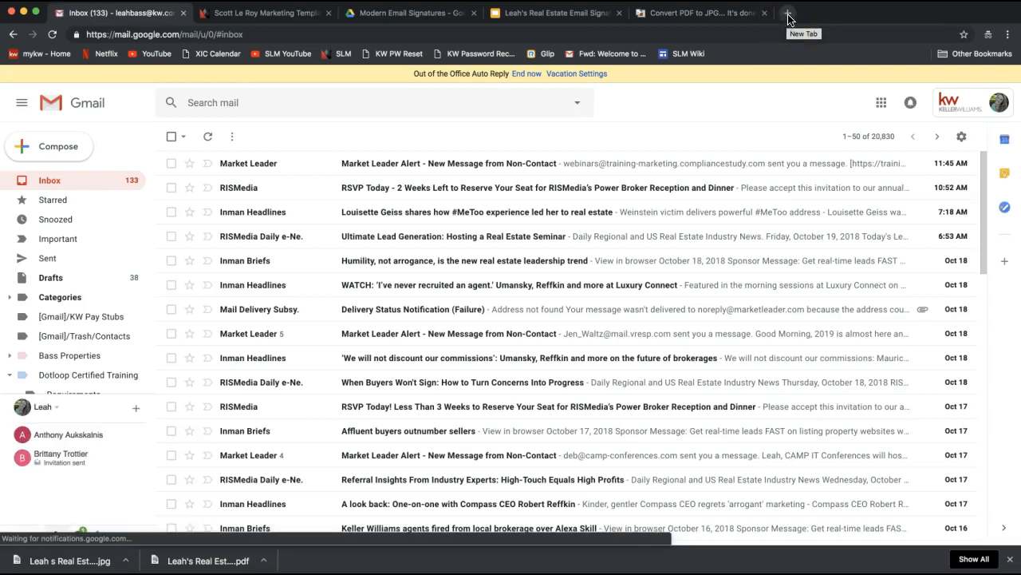
pyautogui.click(794, 19)
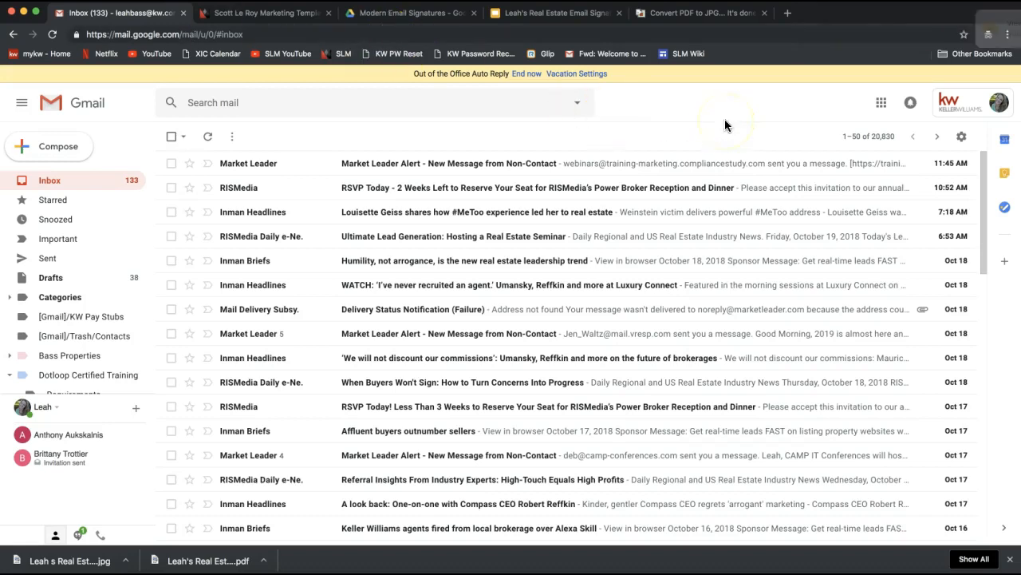
pyautogui.click(998, 104)
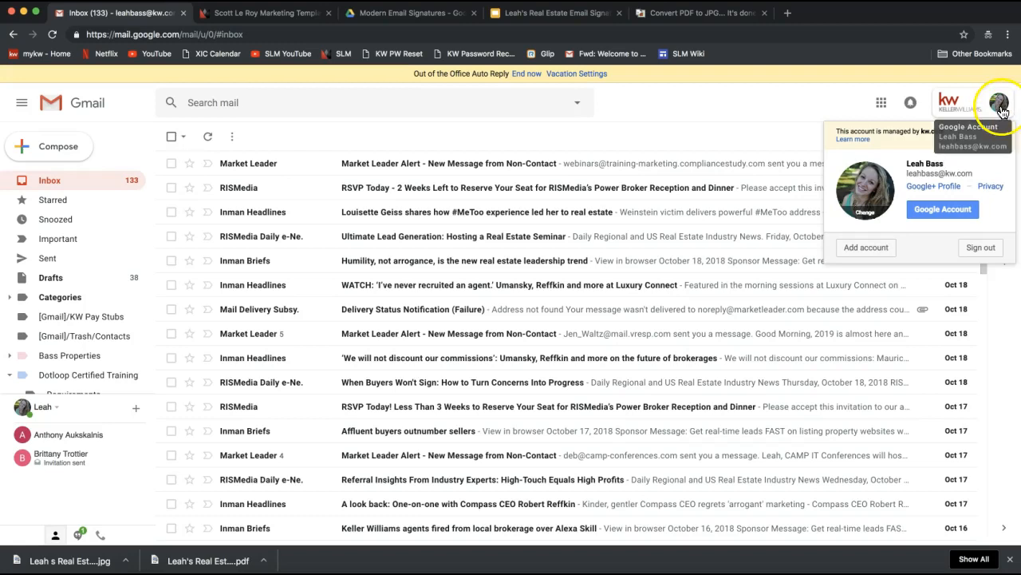
pyautogui.click(977, 111)
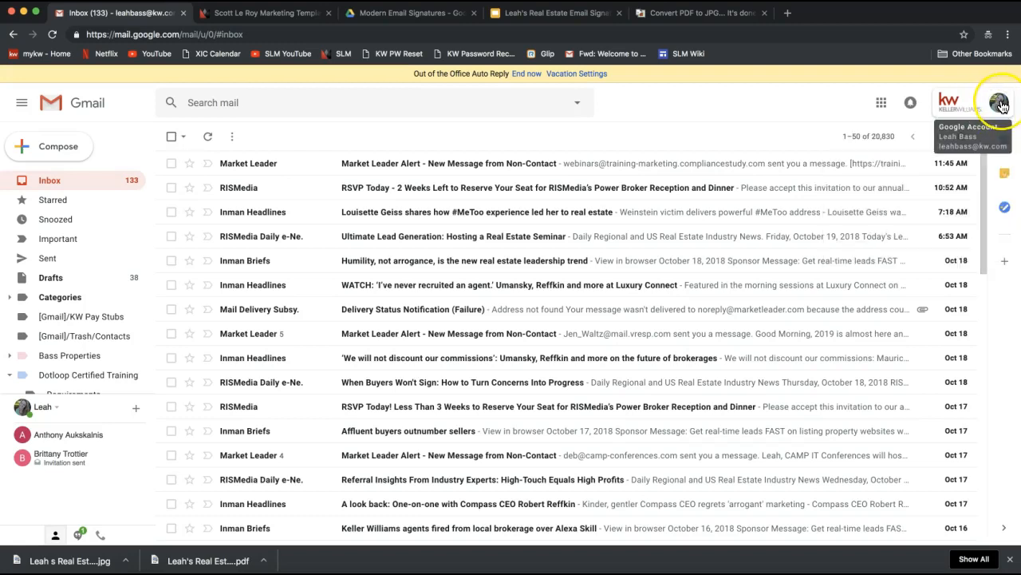
pyautogui.click(1000, 106)
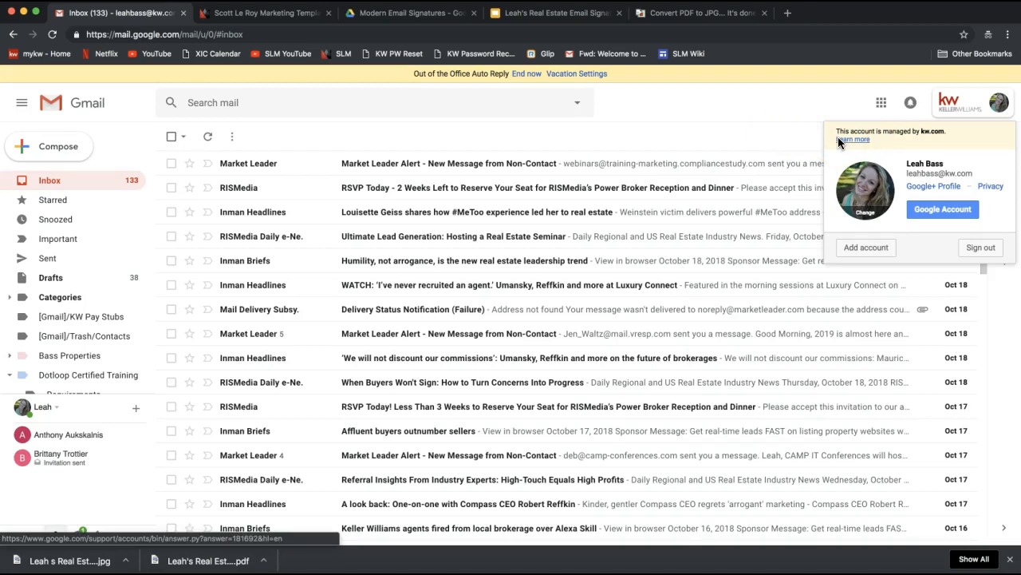
pyautogui.click(809, 114)
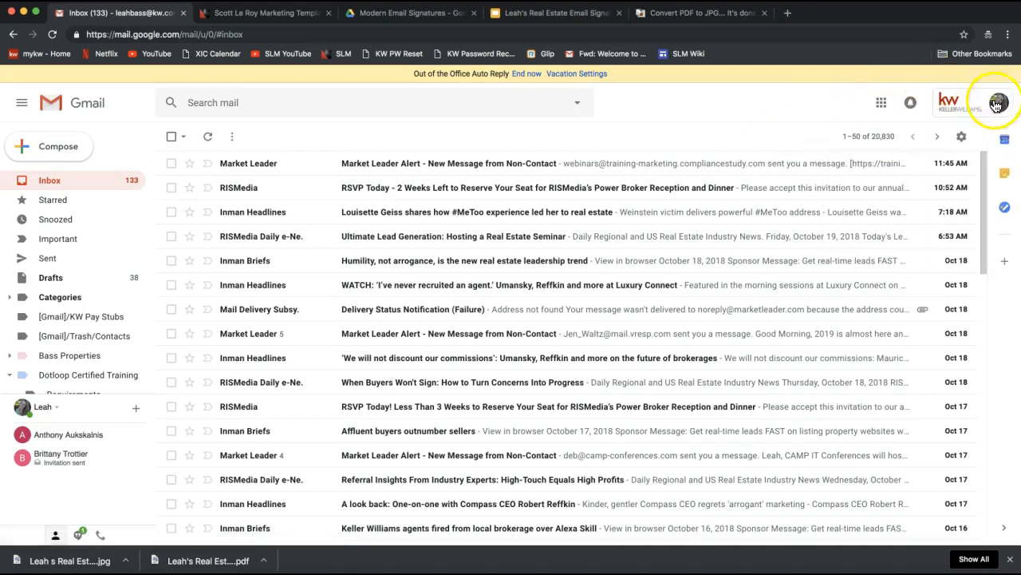
pyautogui.click(998, 104)
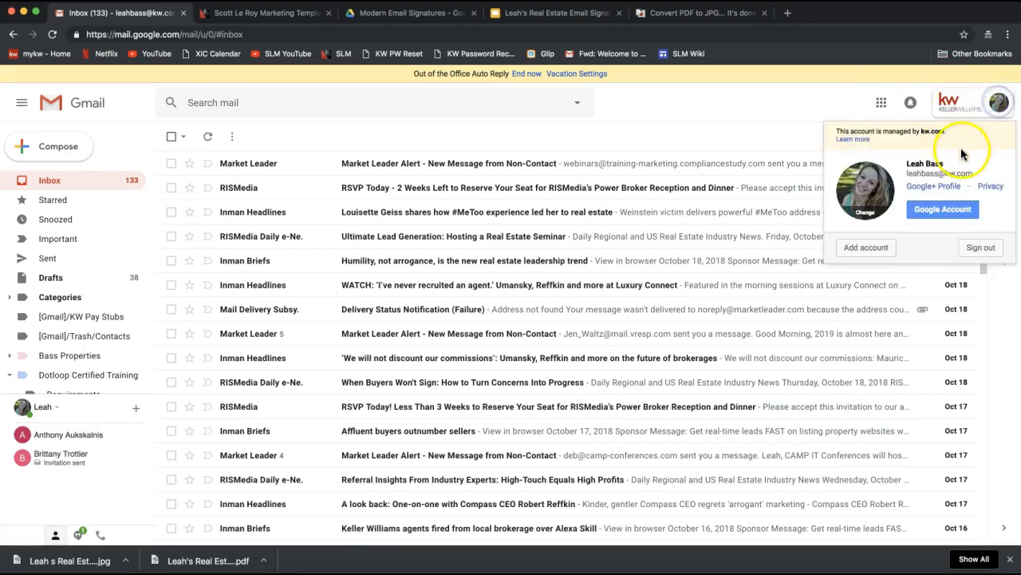
pyautogui.click(774, 114)
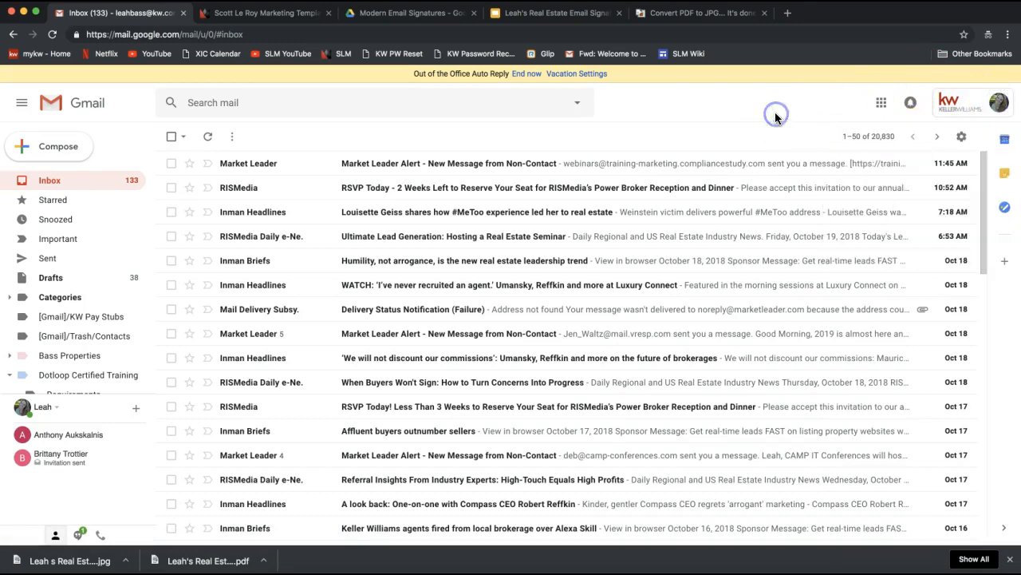
# Step: Open Gmail's full Settings page from the gear menu
pyautogui.click(963, 138)
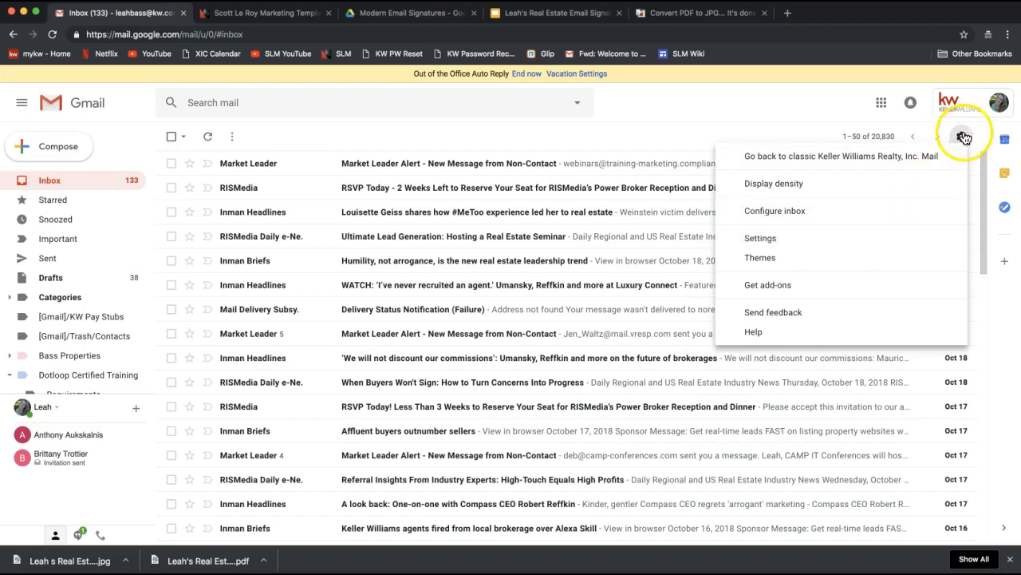
pyautogui.click(791, 248)
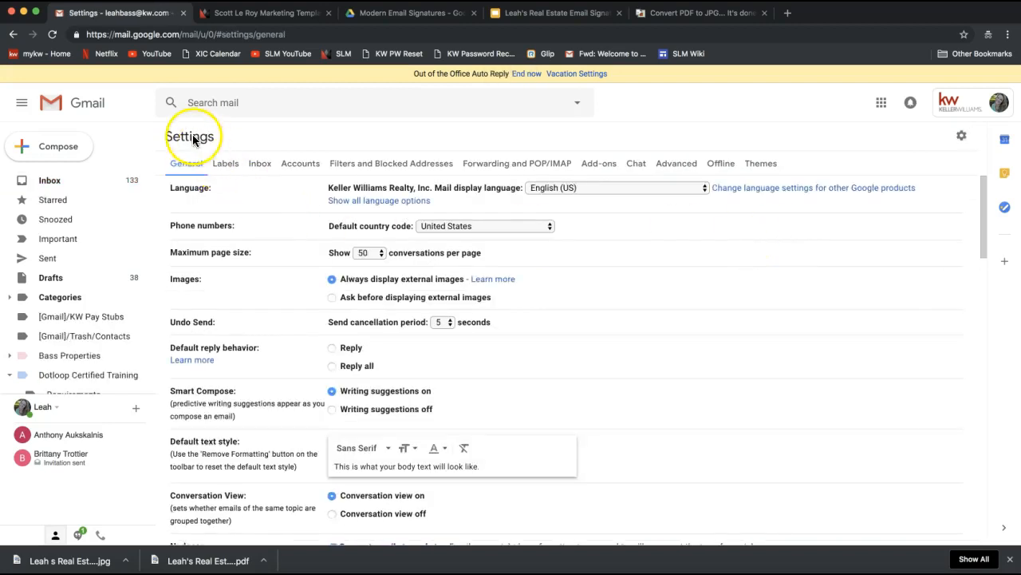
# Step: Remove the old signature image, leaving the signature box empty, and start inserting an image
pyautogui.scroll(-10, 597, 315)
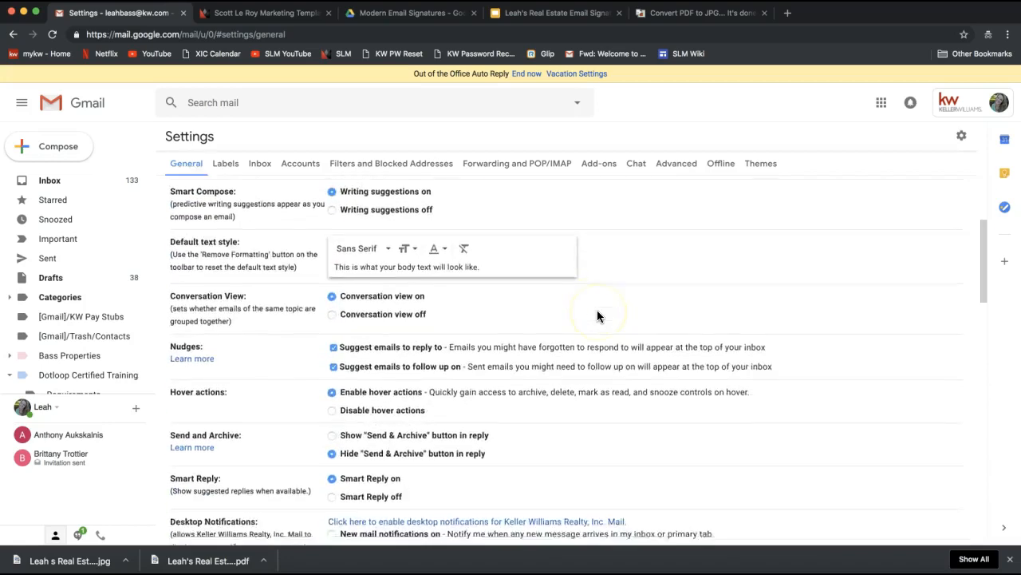
pyautogui.scroll(-8, 597, 316)
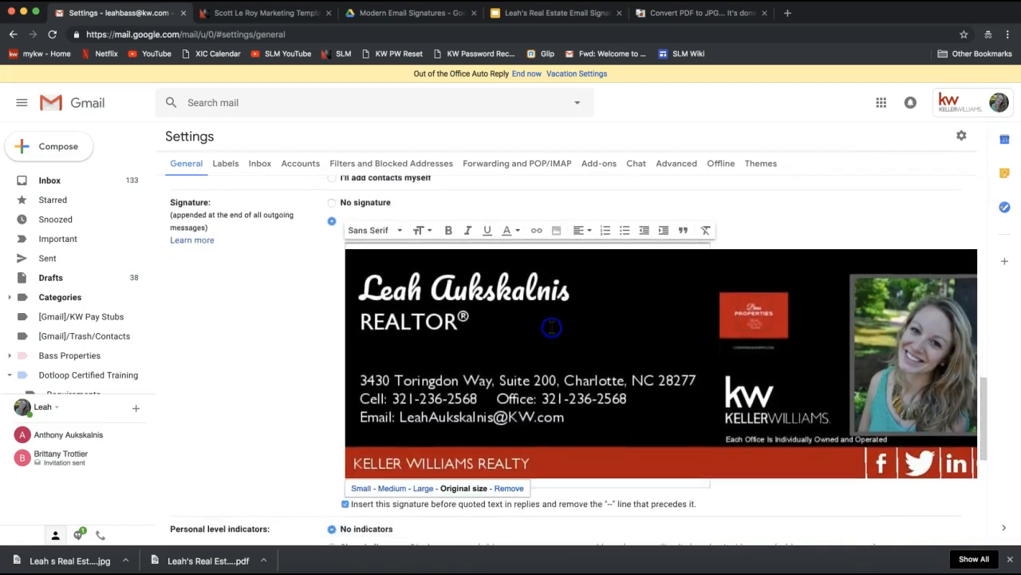
pyautogui.click(508, 488)
pyautogui.doubleClick(183, 202)
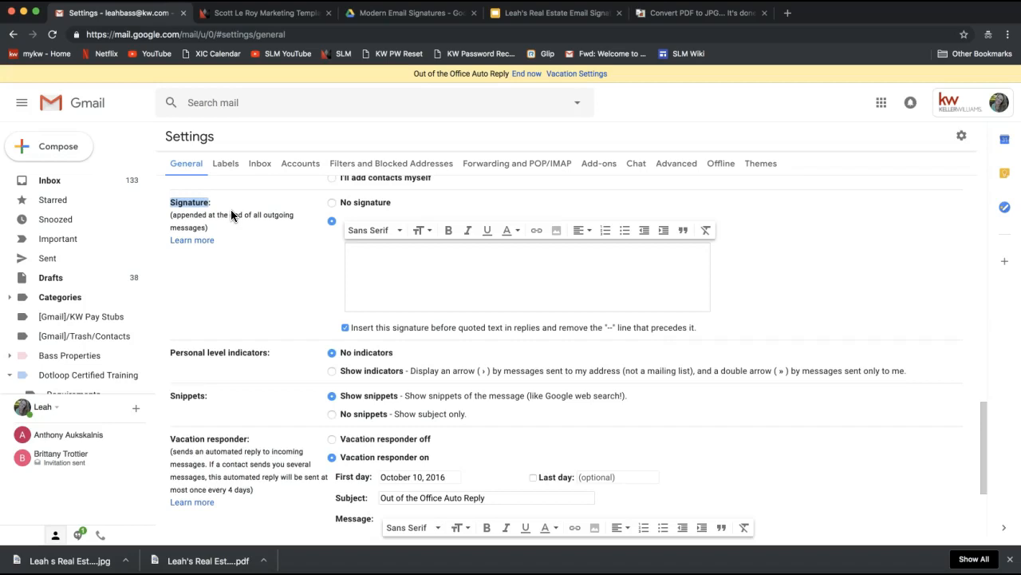
pyautogui.scroll(-2, 394, 299)
pyautogui.scroll(2, 394, 302)
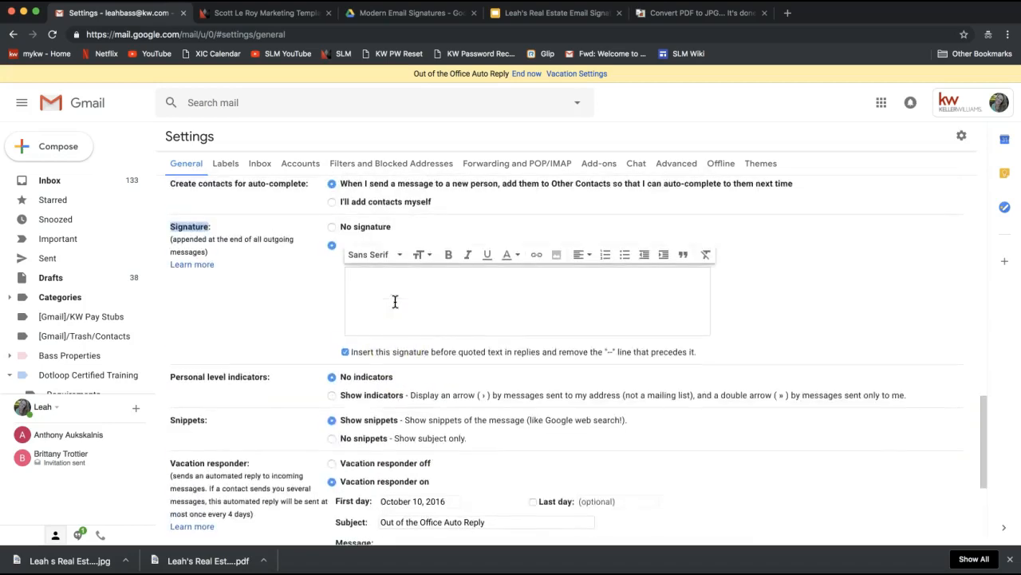
pyautogui.click(387, 291)
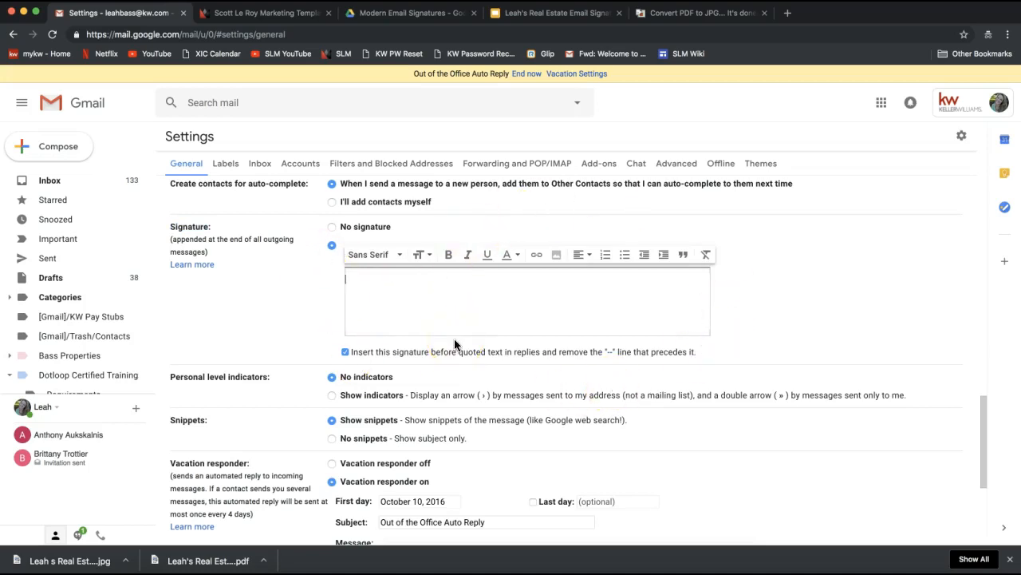
pyautogui.click(501, 325)
pyautogui.click(555, 263)
# Step: Switch the Add an image dialog to Upload and open the computer's file picker
pyautogui.click(557, 257)
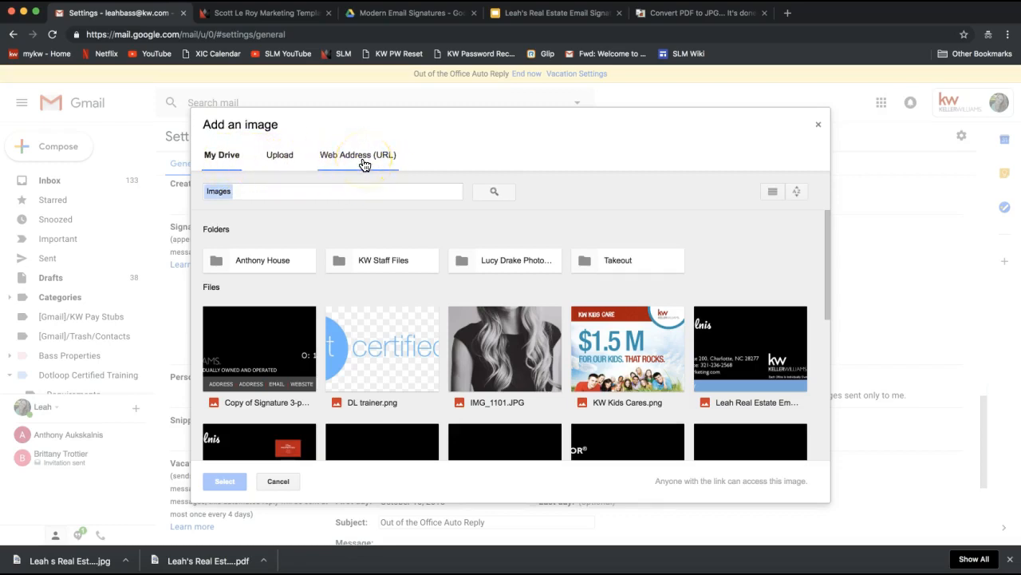
pyautogui.click(333, 166)
pyautogui.click(344, 166)
pyautogui.click(281, 160)
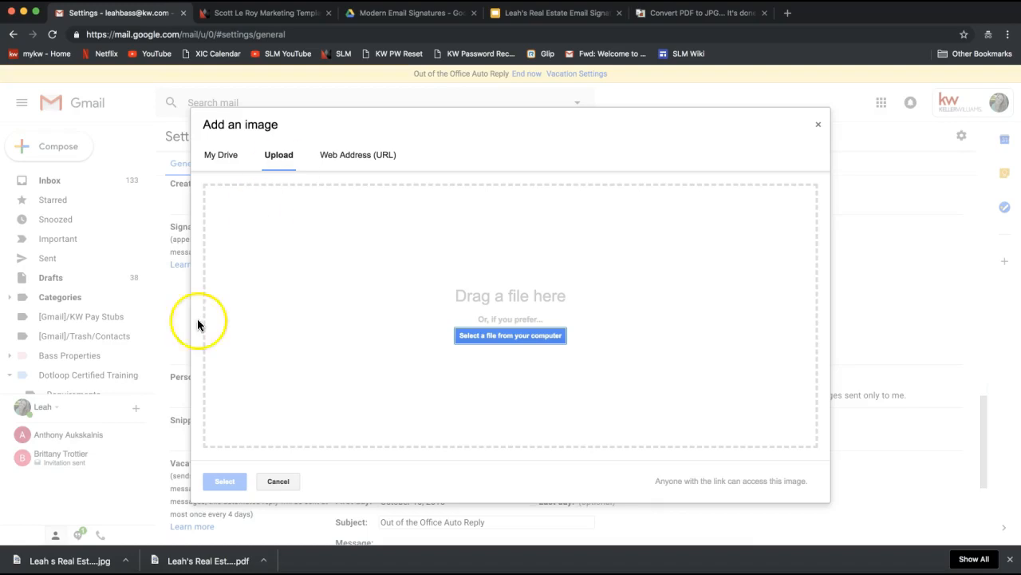
pyautogui.moveTo(85, 566); pyautogui.dragTo(494, 295)
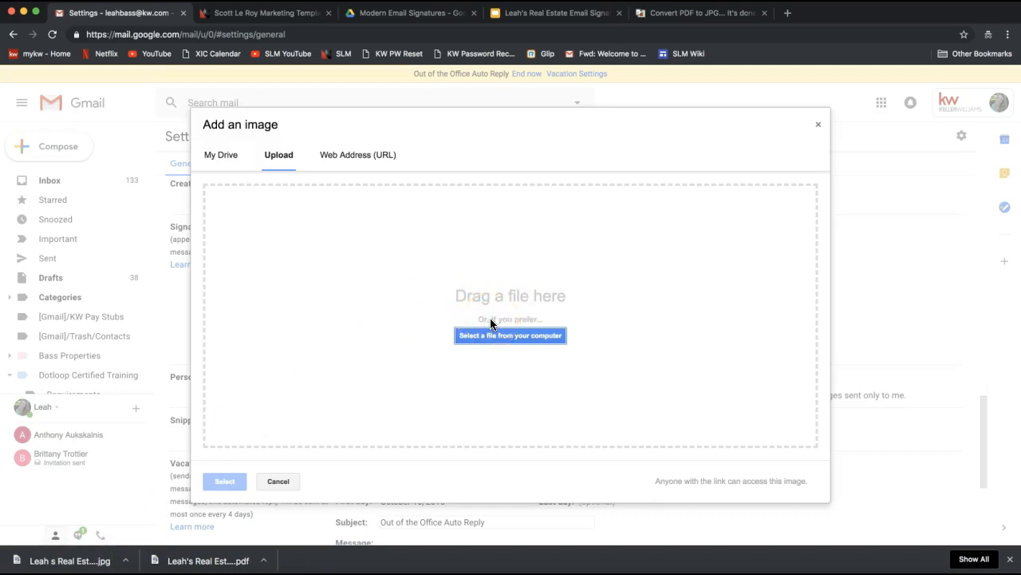
pyautogui.click(534, 337)
# Step: Upload the real estate email signature JPG from Downloads into the signature
pyautogui.click(478, 335)
pyautogui.click(517, 342)
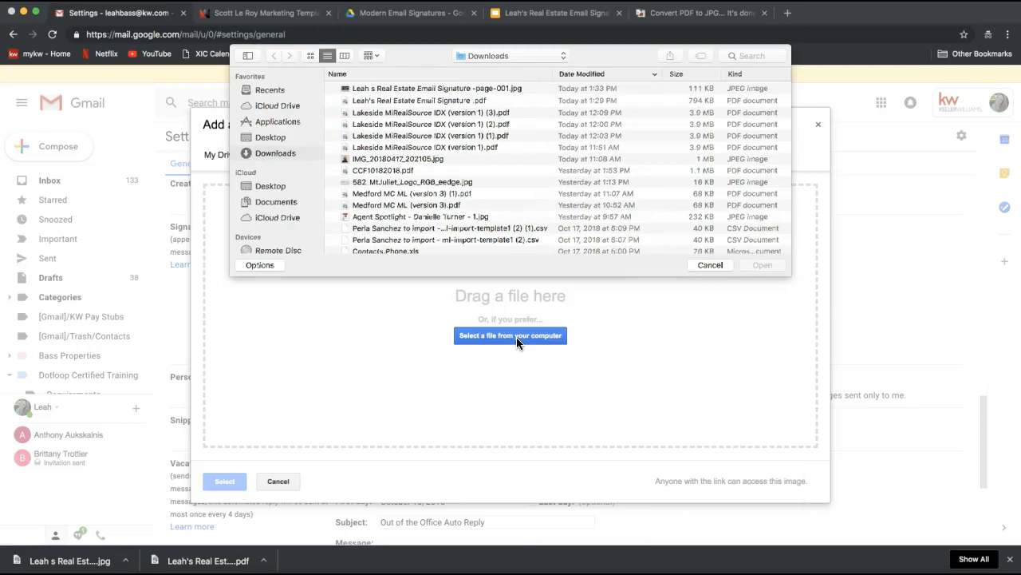
pyautogui.click(275, 158)
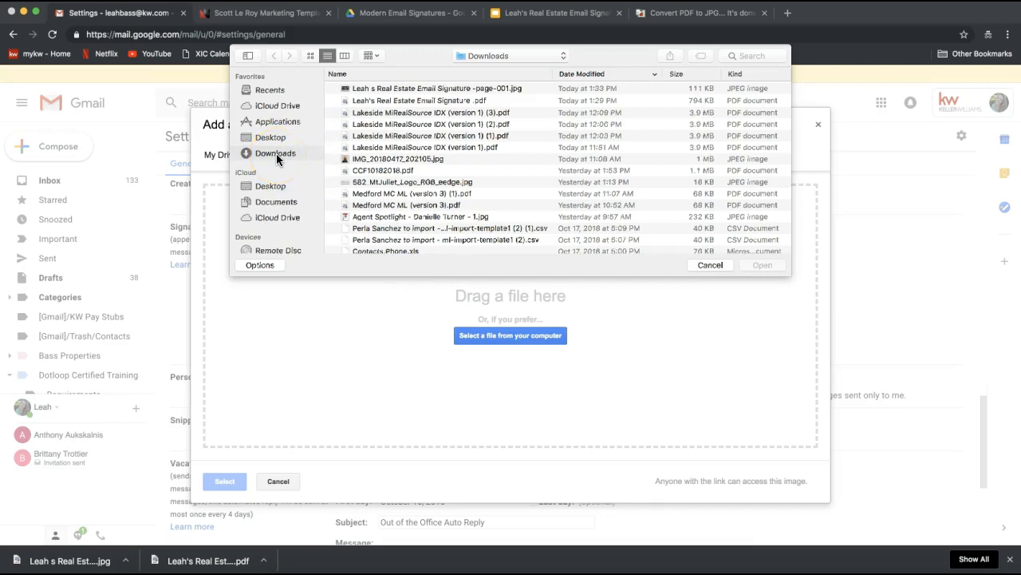
pyautogui.click(277, 158)
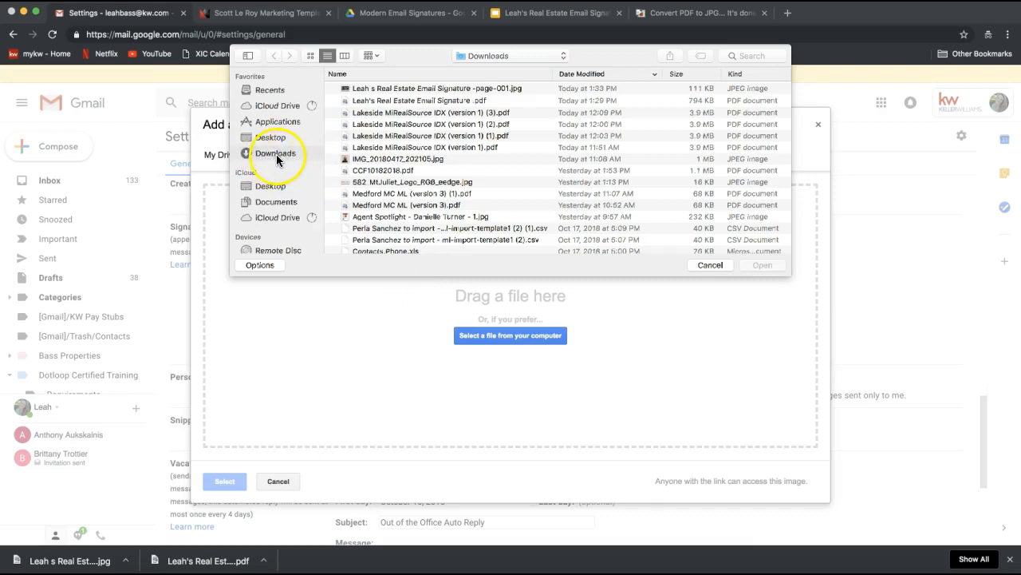
pyautogui.click(575, 91)
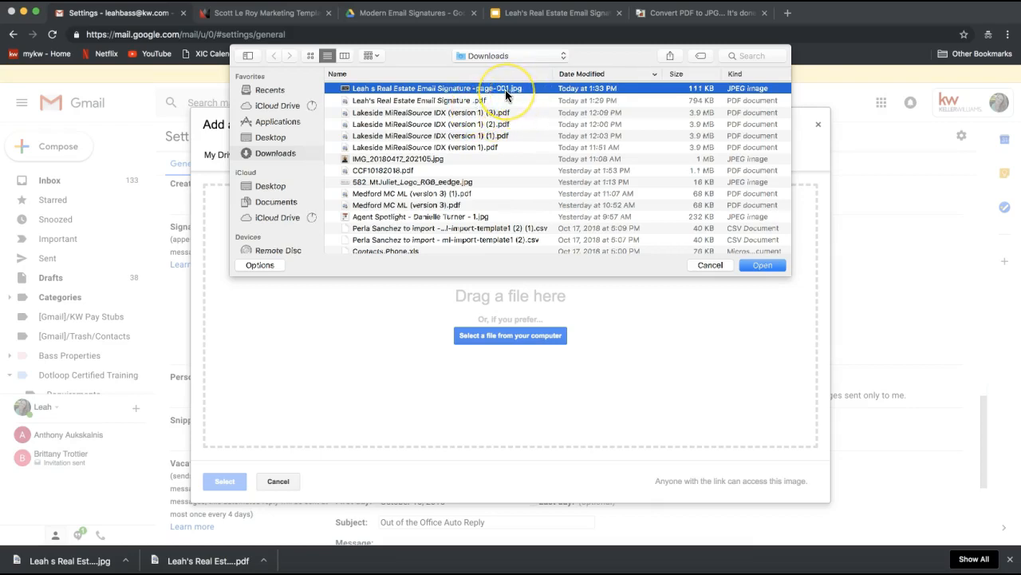
pyautogui.doubleClick(428, 87)
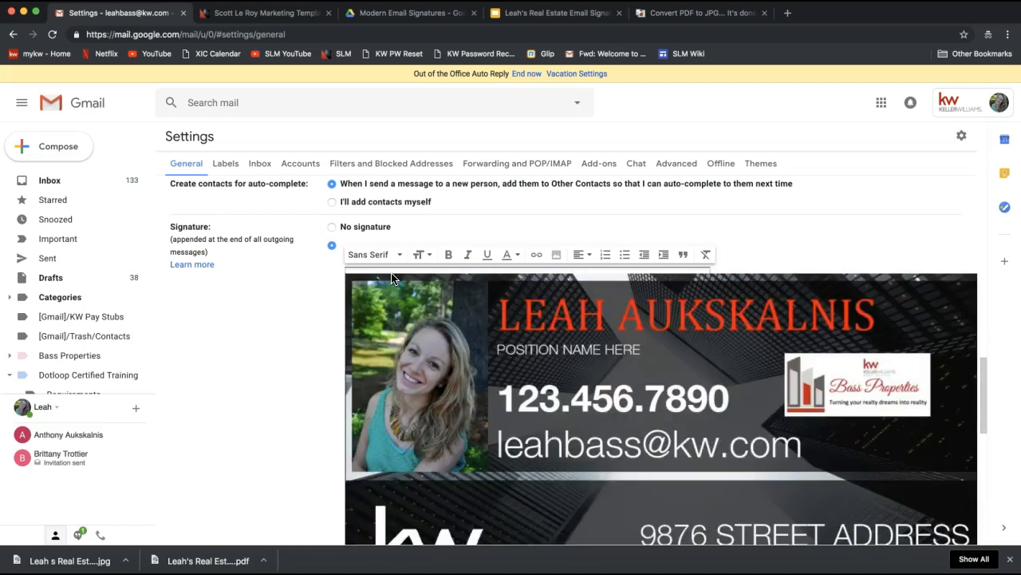
# Step: Select the inserted signature image to show its Small/Medium/Large/Original size bar
pyautogui.click(200, 369)
pyautogui.scroll(-2, 199, 370)
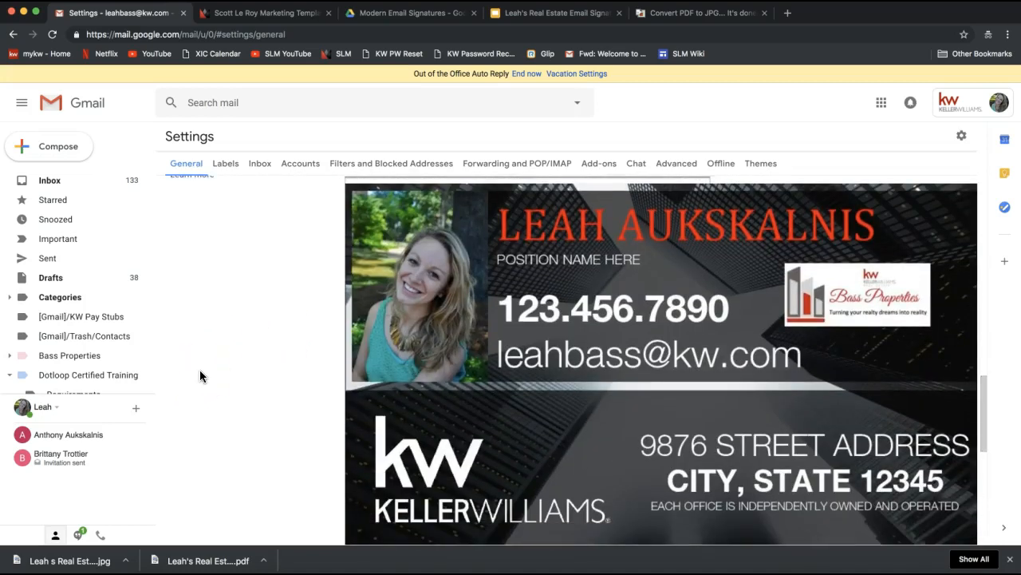
pyautogui.click(233, 343)
pyautogui.scroll(-2, 234, 345)
pyautogui.scroll(2, 233, 344)
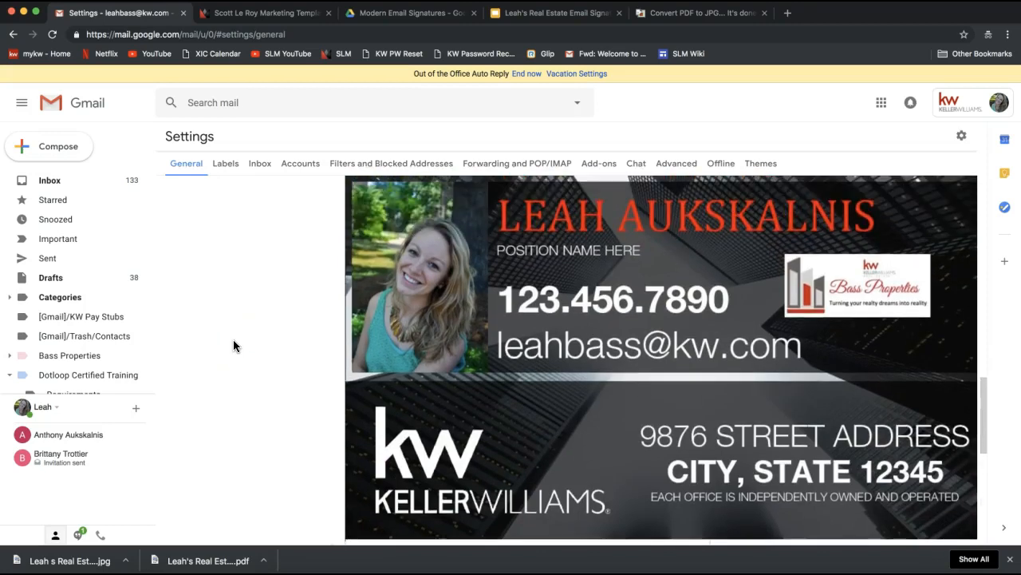
pyautogui.scroll(-2, 233, 345)
pyautogui.scroll(1, 233, 345)
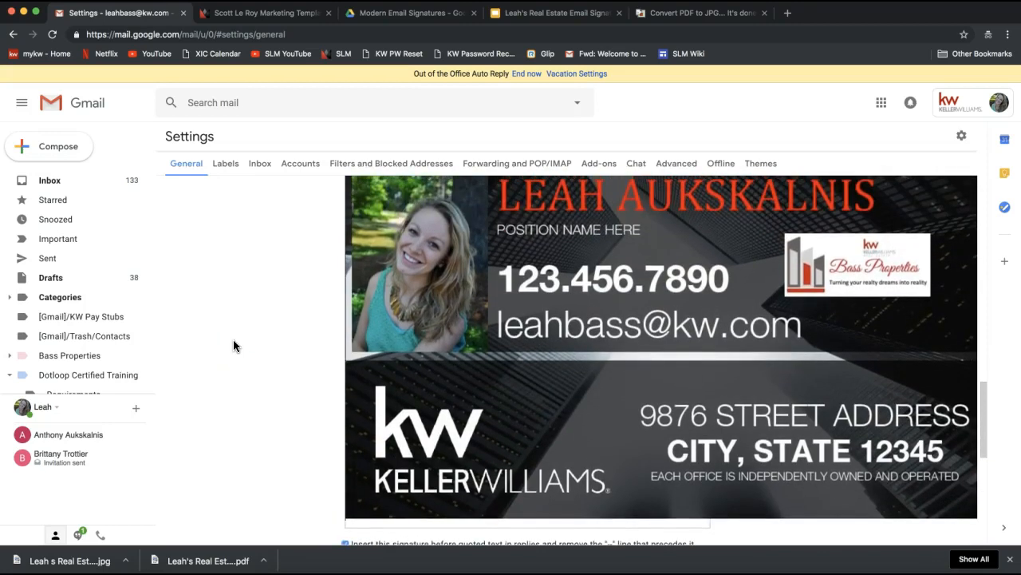
pyautogui.click(421, 323)
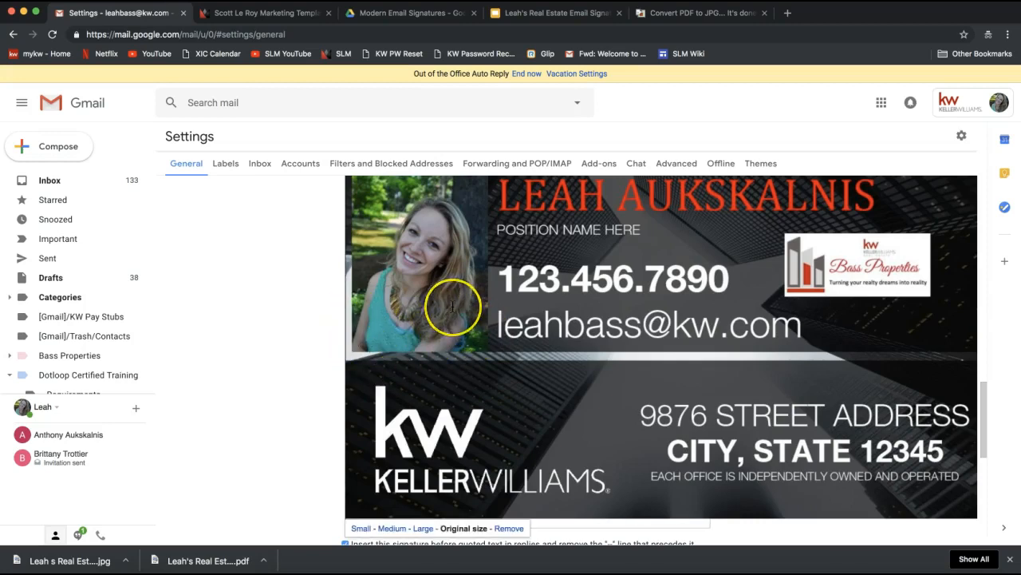
pyautogui.scroll(-1, 452, 307)
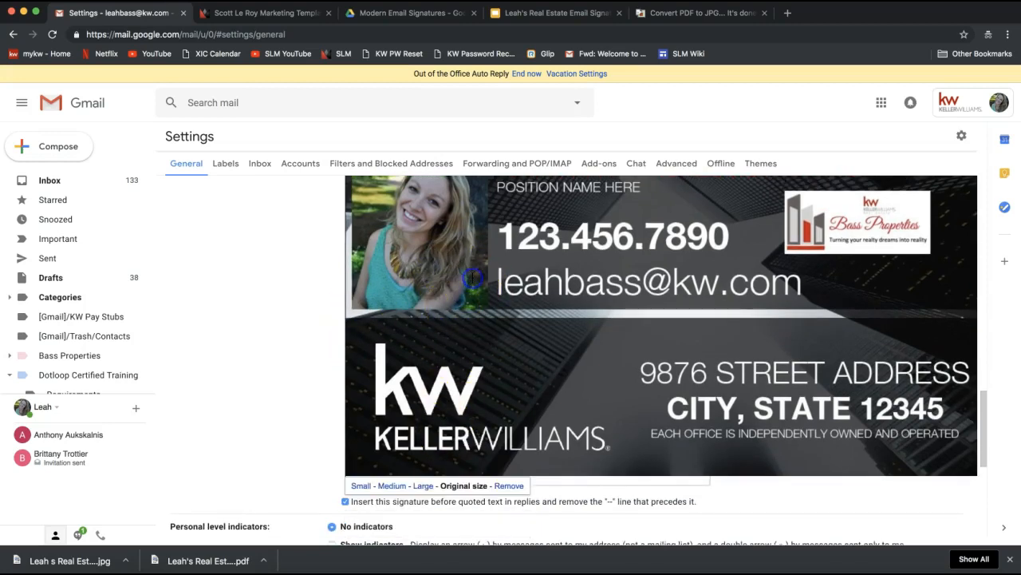
# Step: Try Small, Medium and Original sizes on the signature image, then set it to Large
pyautogui.click(392, 486)
pyautogui.click(369, 489)
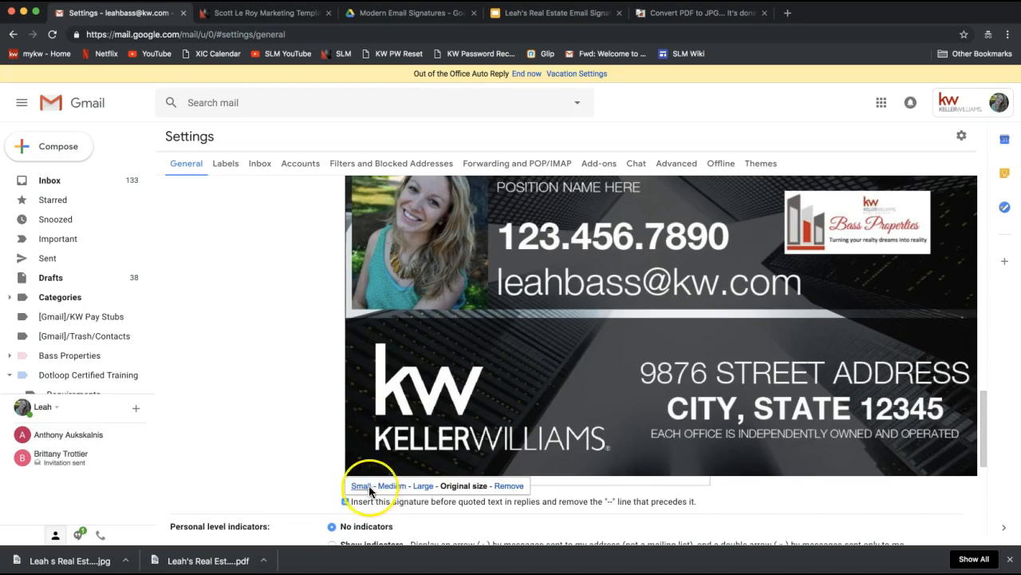
pyautogui.click(422, 487)
pyautogui.scroll(2, 456, 371)
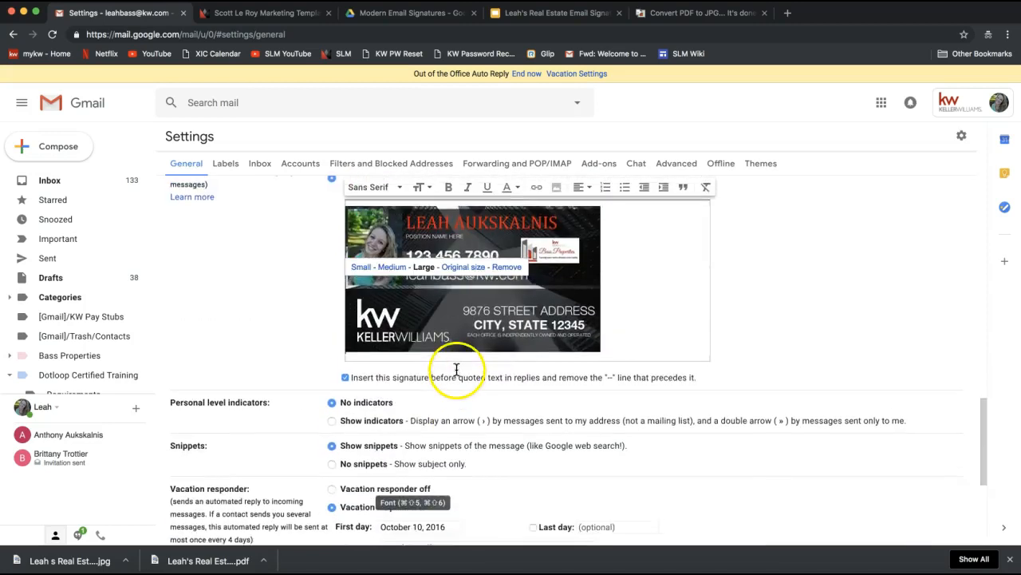
pyautogui.scroll(1, 479, 311)
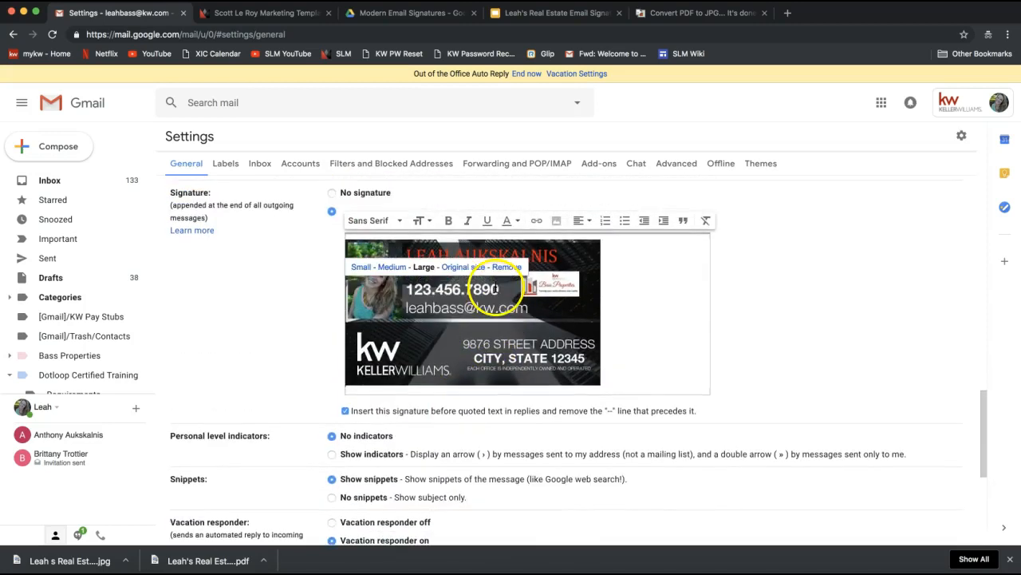
pyautogui.click(398, 272)
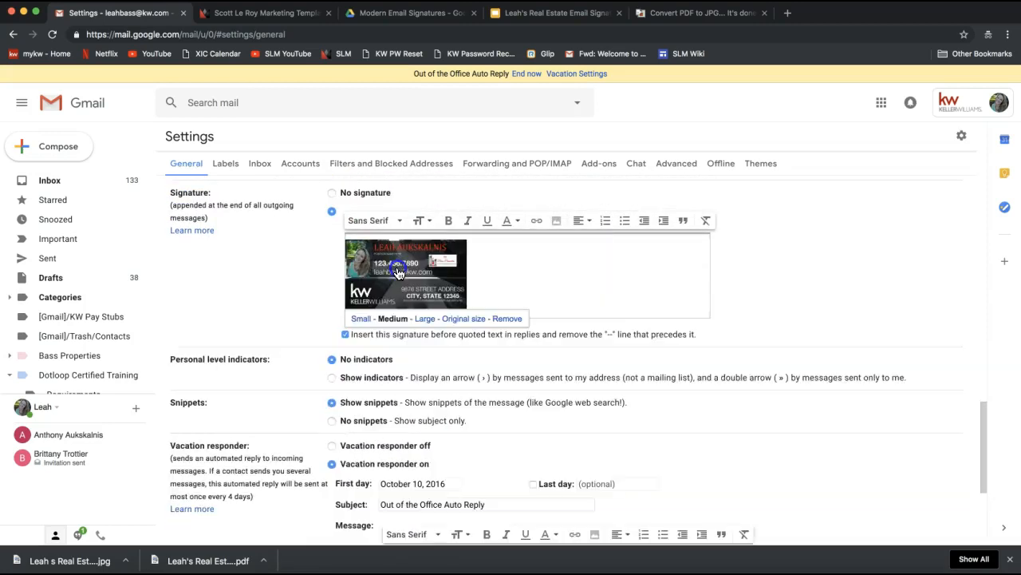
pyautogui.click(455, 320)
pyautogui.scroll(-1, 440, 251)
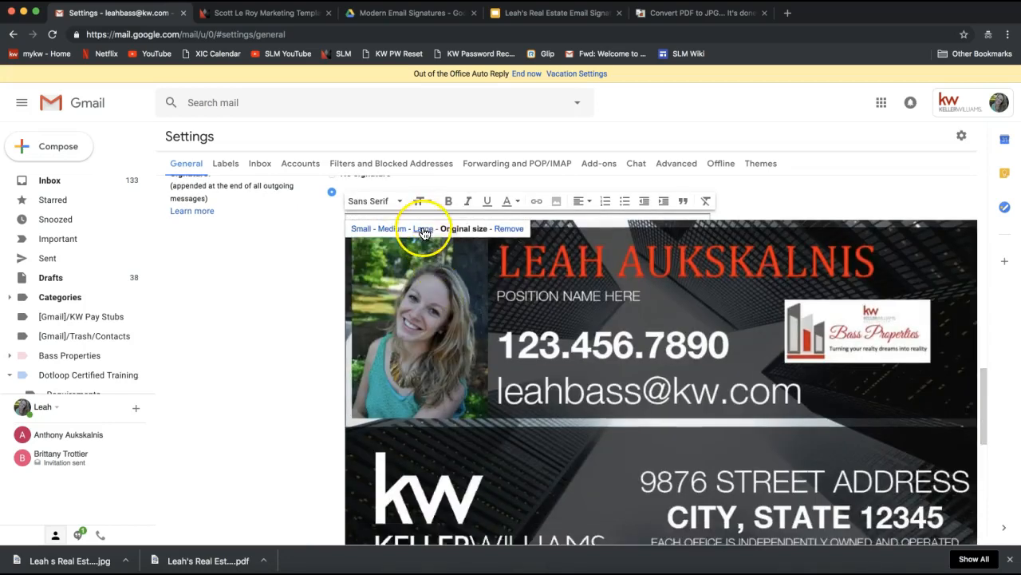
pyautogui.click(424, 230)
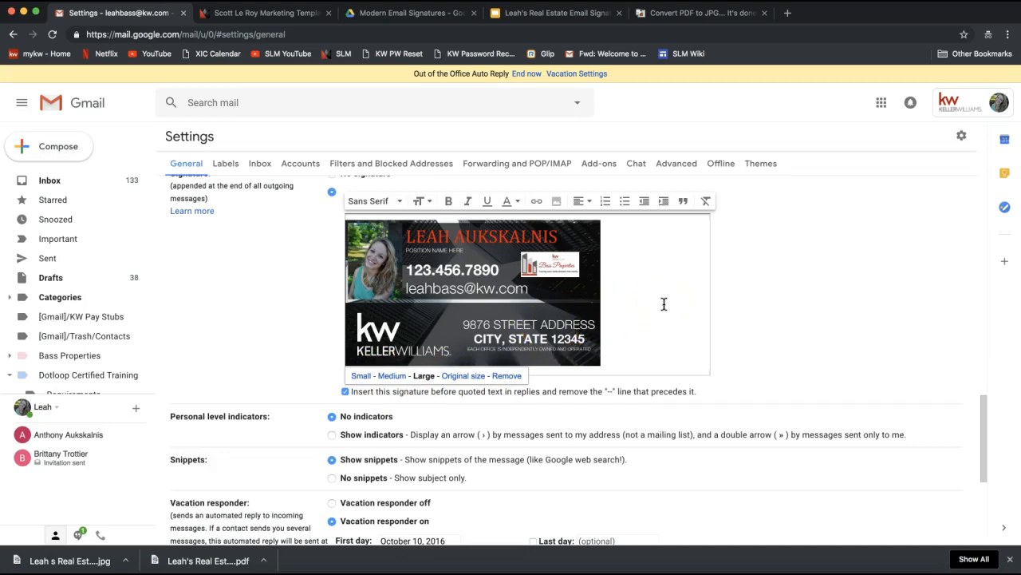
# Step: Save the General settings so the new image signature is stored
pyautogui.scroll(-5, 664, 303)
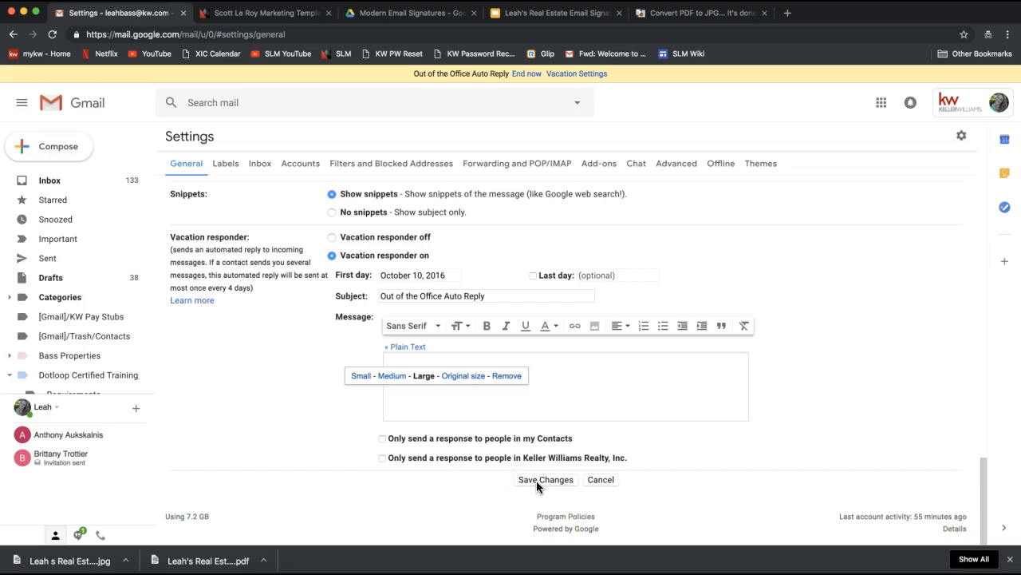
pyautogui.click(536, 480)
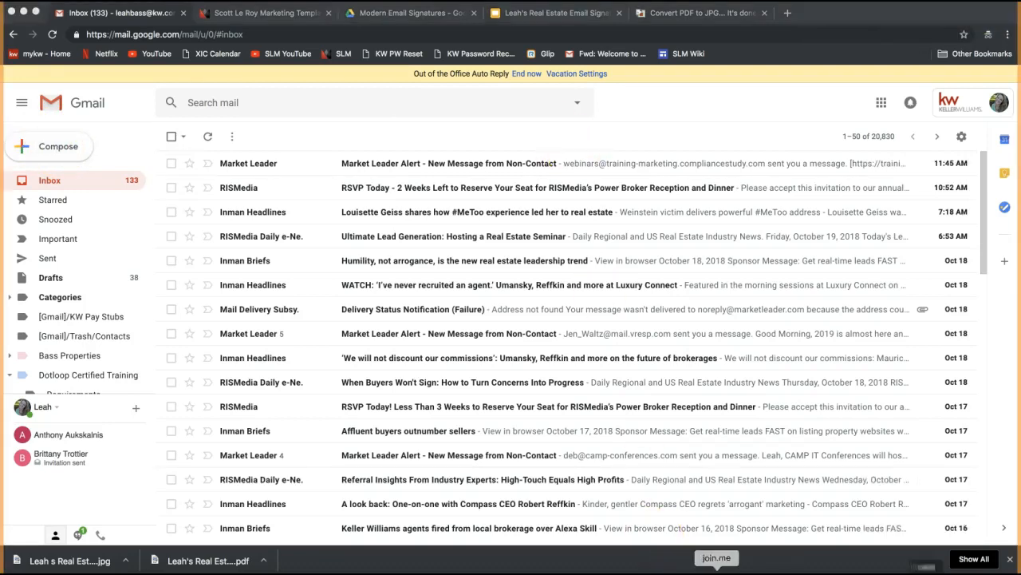
pyautogui.click(475, 34)
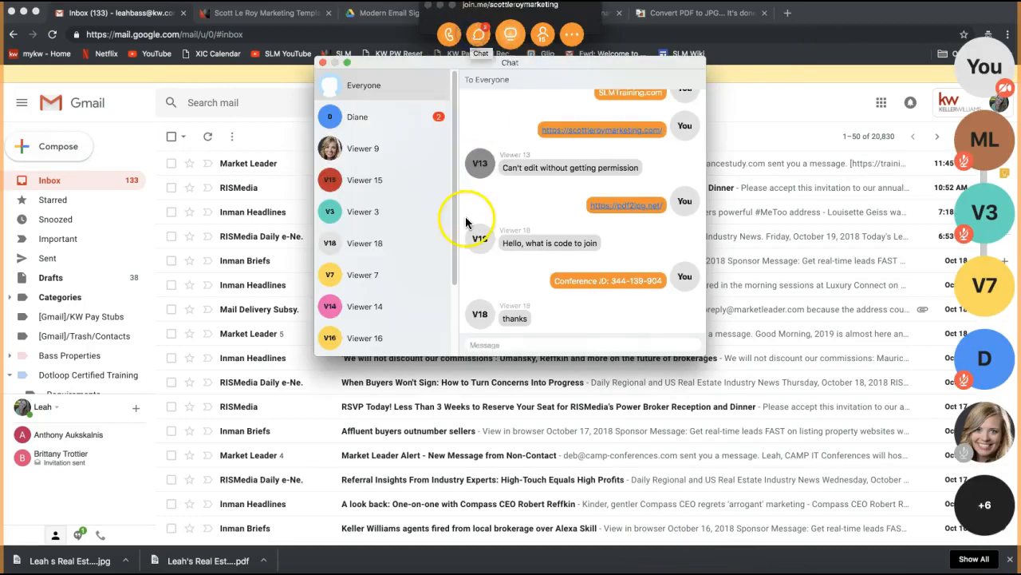
pyautogui.click(403, 118)
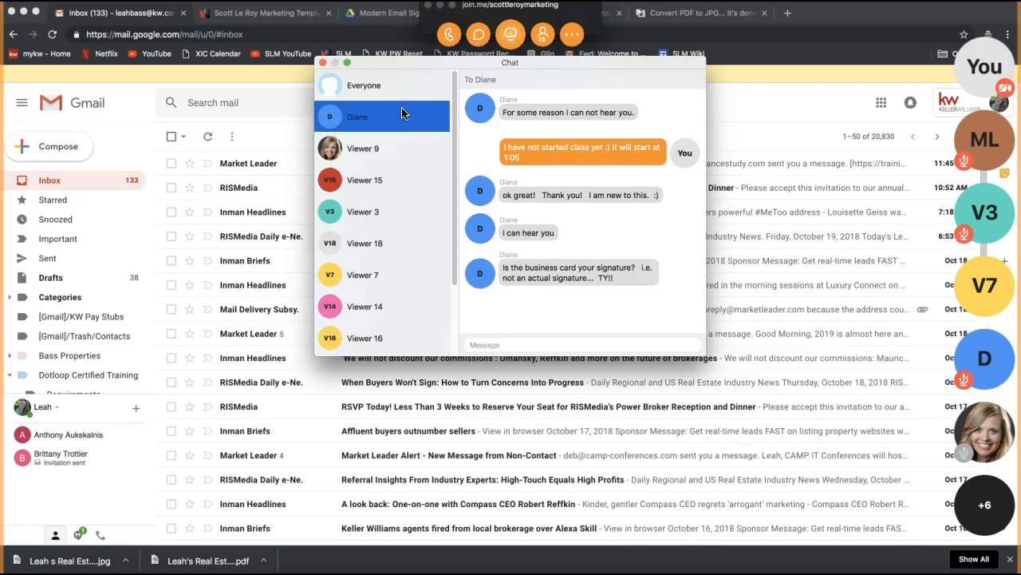
pyautogui.click(322, 62)
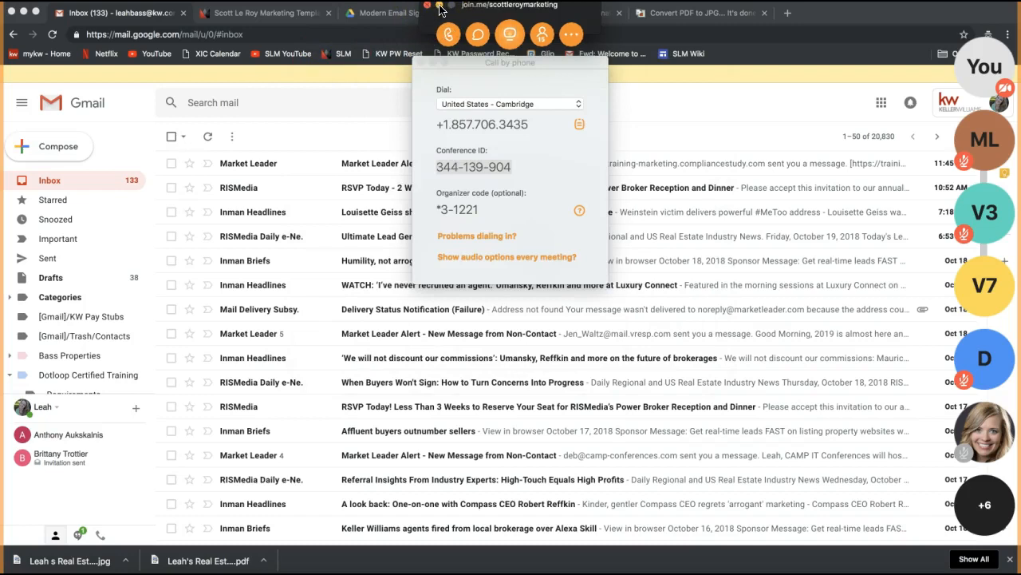
pyautogui.click(439, 6)
pyautogui.click(207, 137)
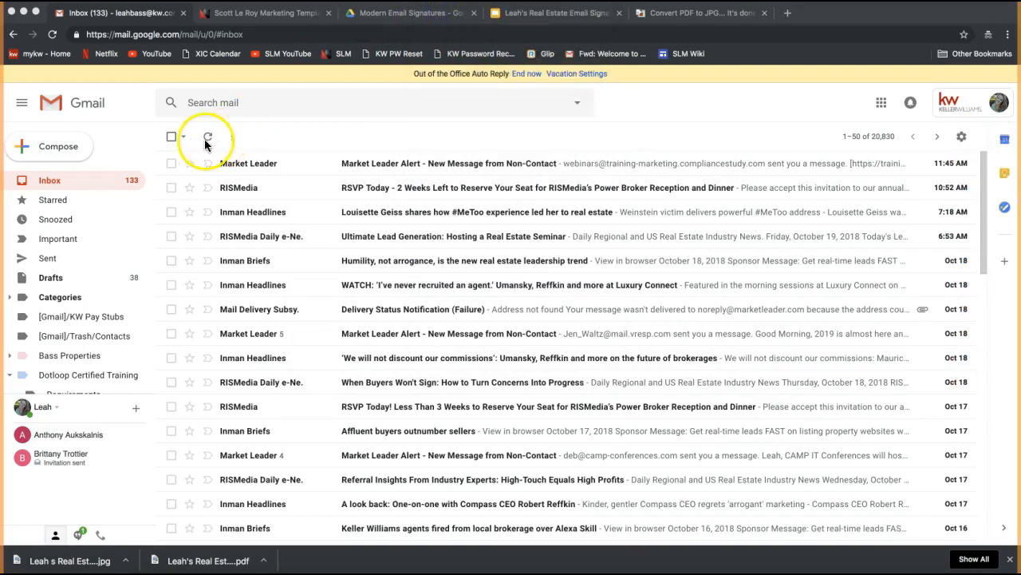
# Step: Check the large signature image in a new message with 'Hello!' typed above it, then discard the draft
pyautogui.click(54, 147)
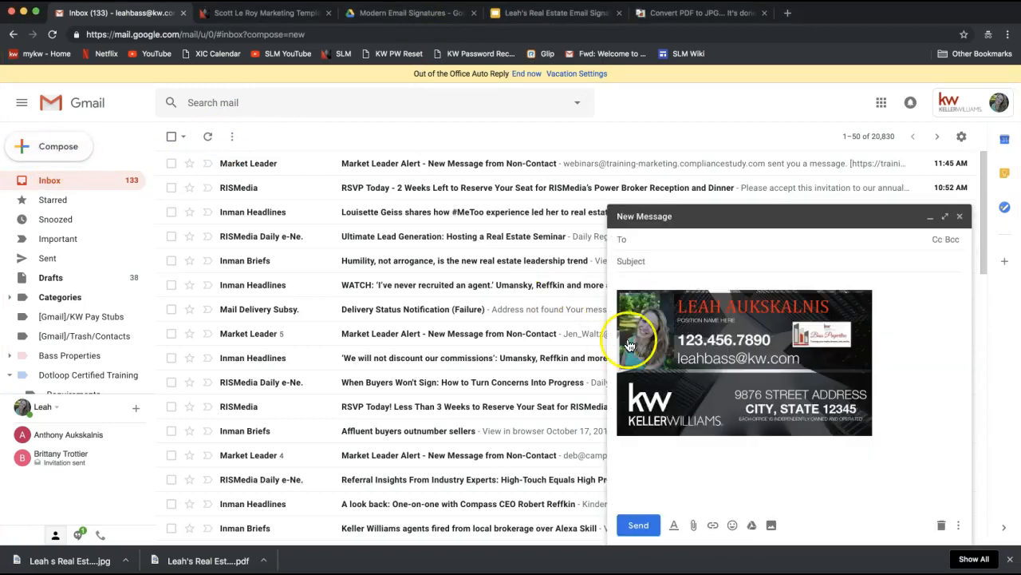
pyautogui.click(844, 404)
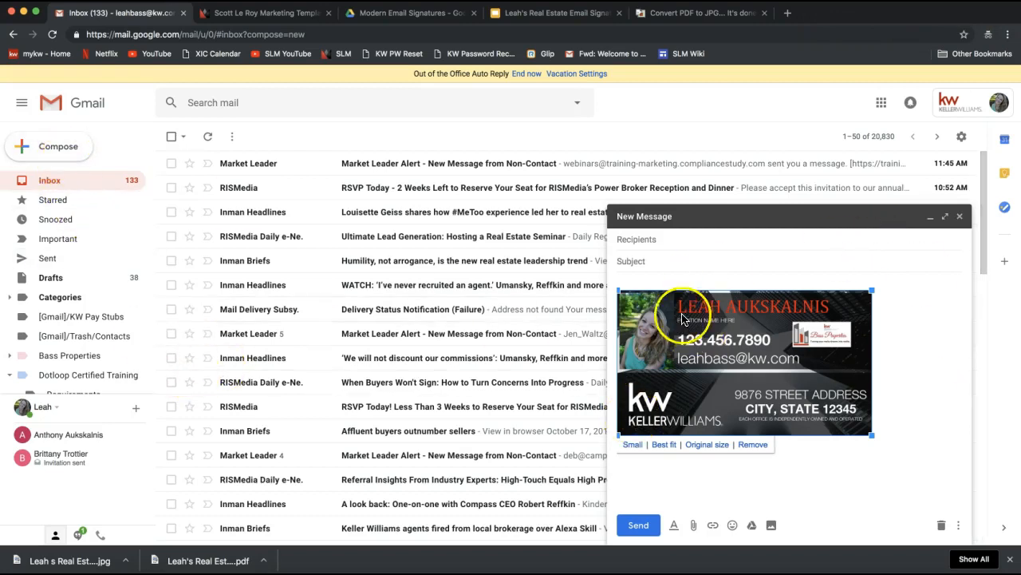
pyautogui.click(664, 278)
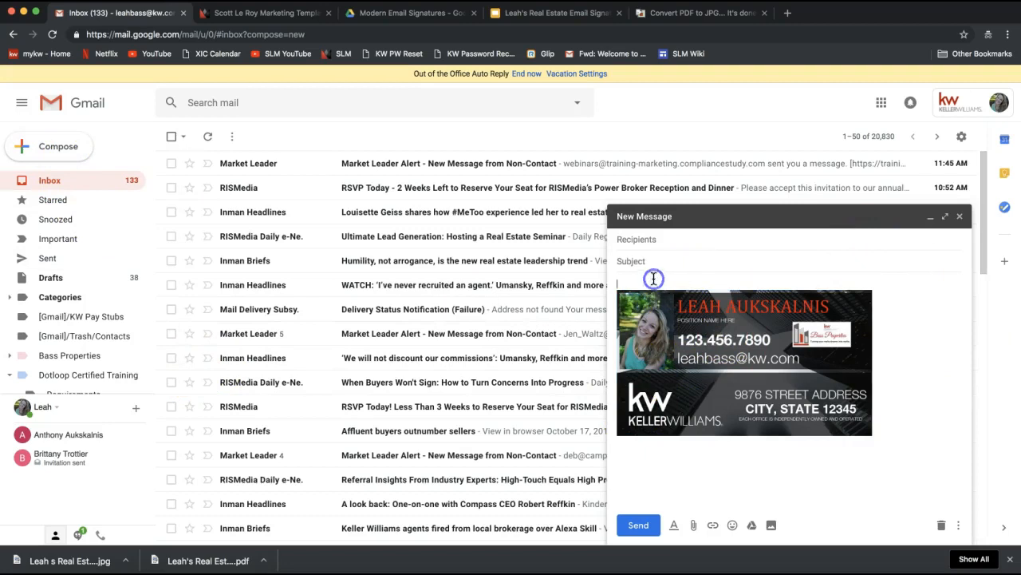
pyautogui.write('Hello!')
pyautogui.press('Return')
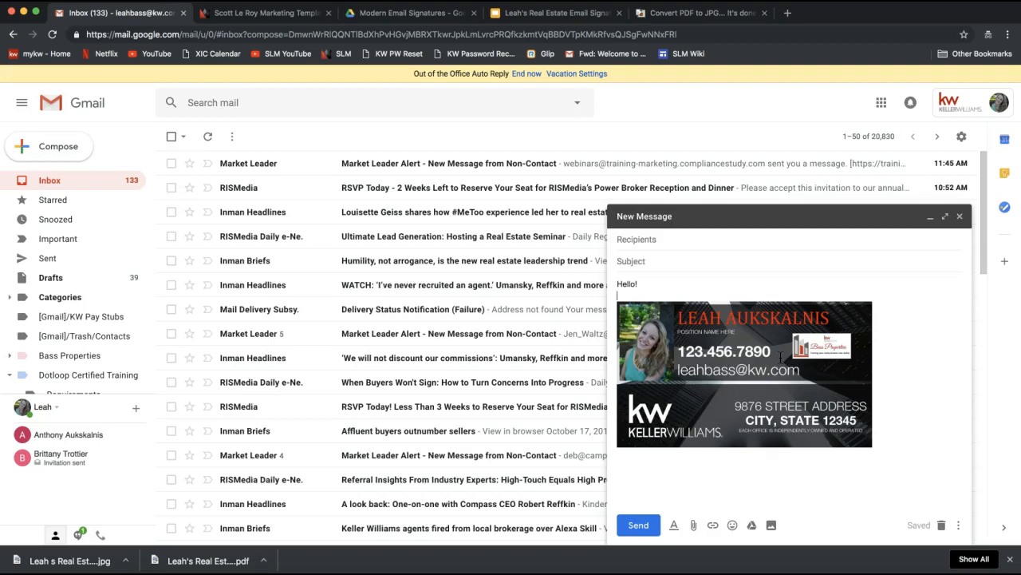
pyautogui.click(942, 525)
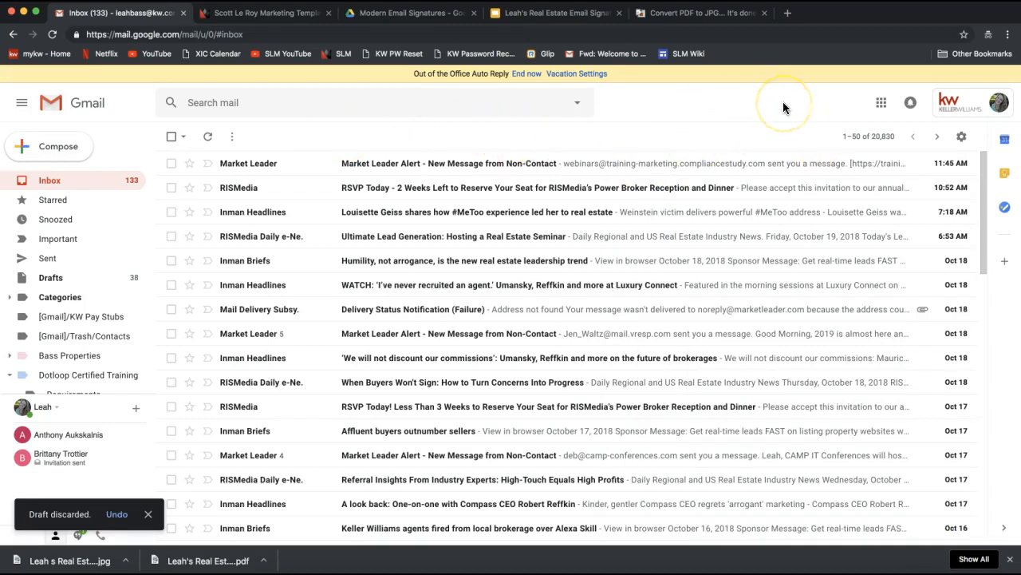
# Step: Open Google Drive from the Google apps grid
pyautogui.click(881, 104)
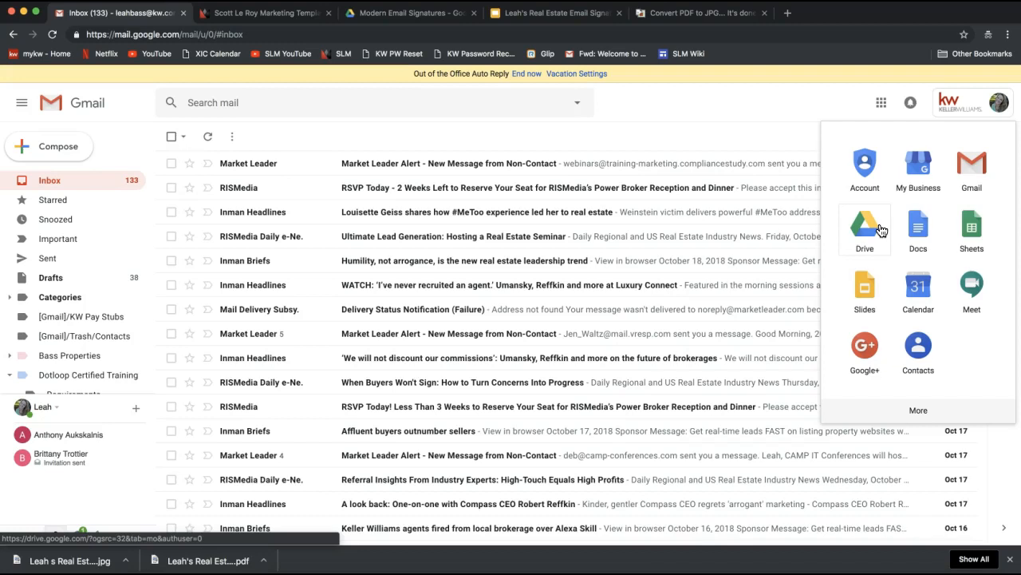
pyautogui.click(866, 231)
pyautogui.click(882, 106)
# Step: Open My Drive in a new tab and open the signature's Google Slides file from the Files grid
pyautogui.click(864, 230)
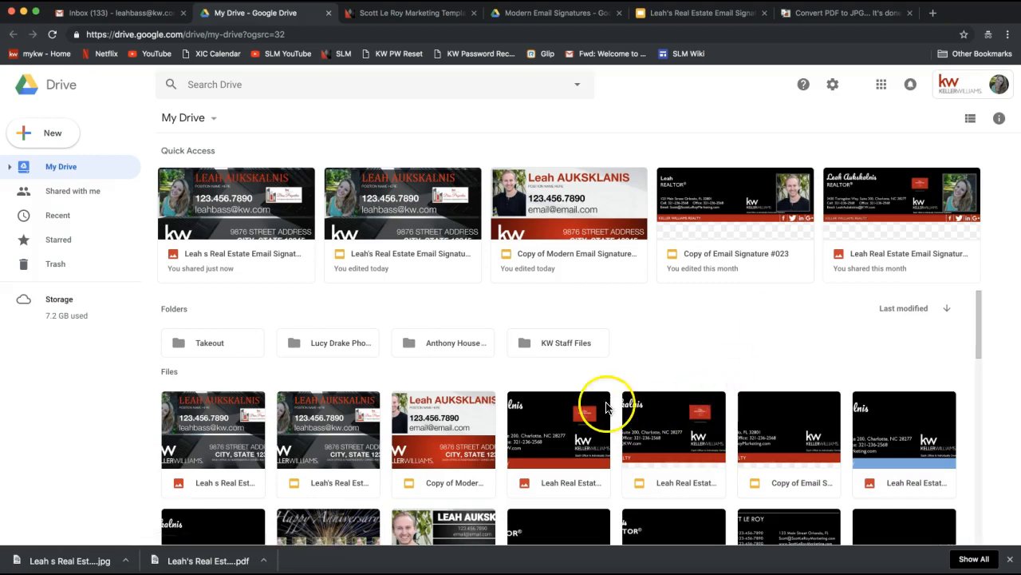
pyautogui.scroll(-3, 559, 383)
pyautogui.scroll(1, 491, 351)
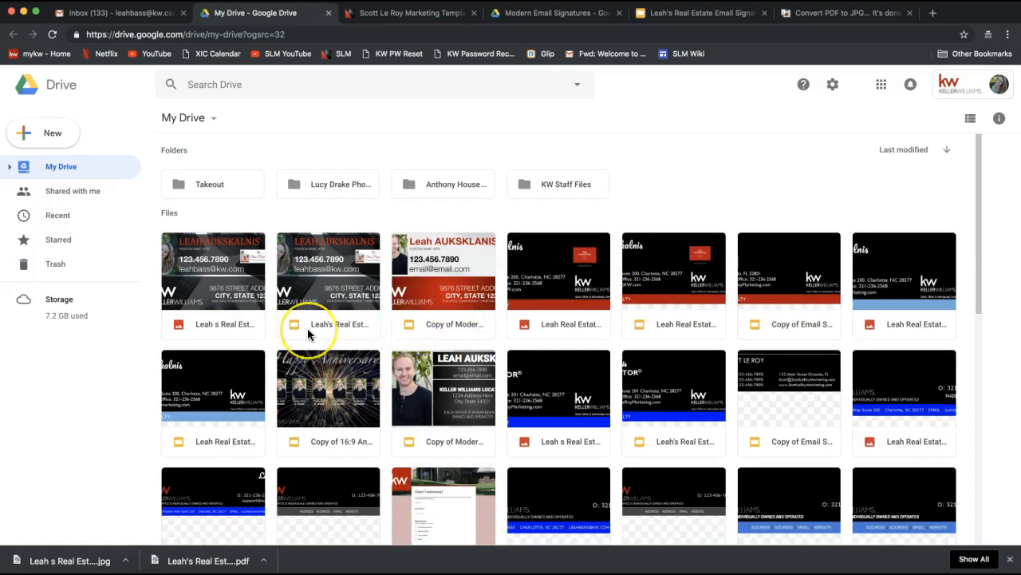
pyautogui.scroll(2, 311, 335)
pyautogui.scroll(-2, 310, 334)
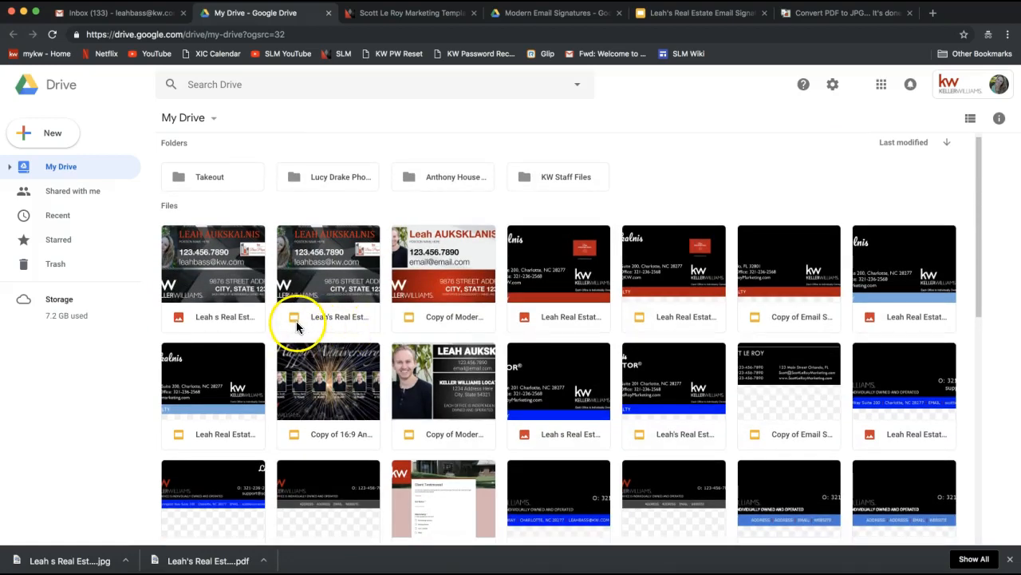
pyautogui.click(297, 326)
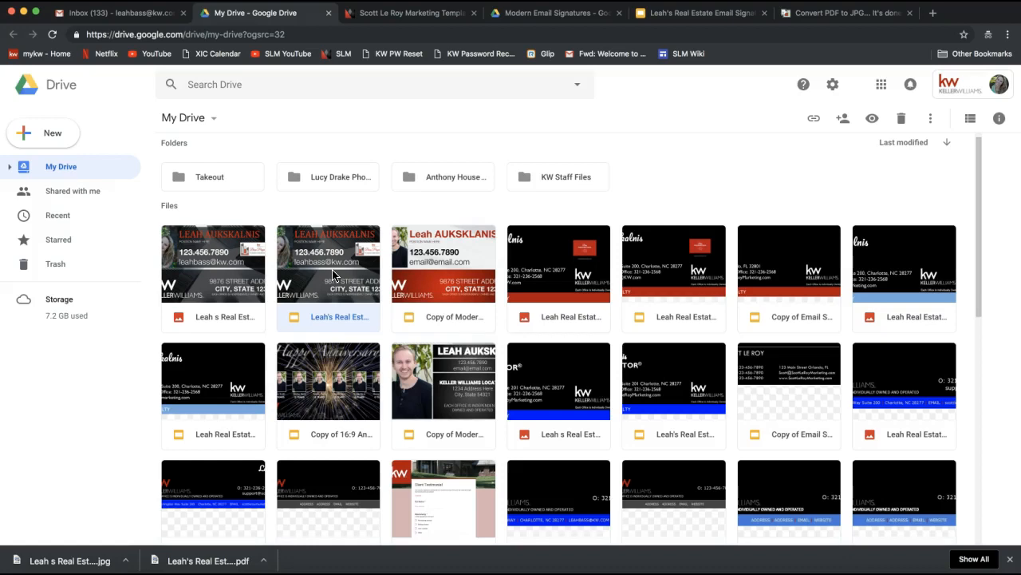
pyautogui.doubleClick(334, 275)
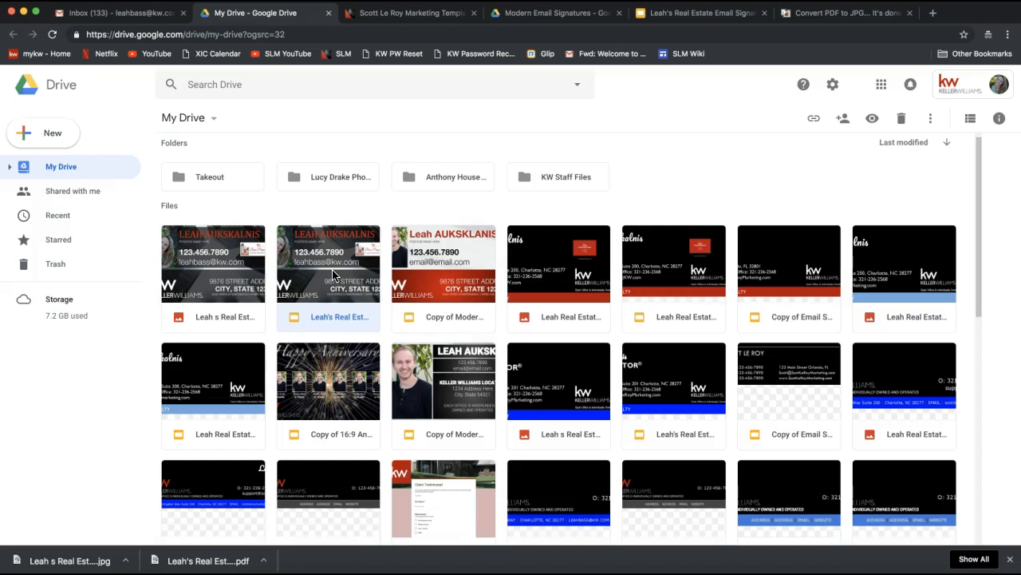